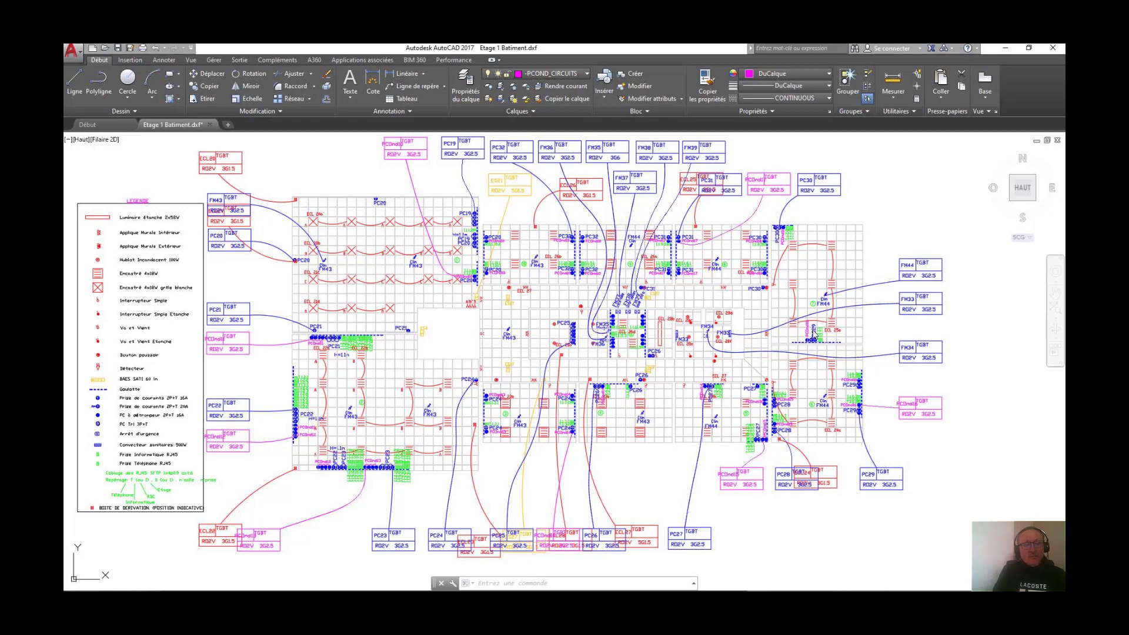
Examine the FM33 cable label block's attributes, including source, feeder number and cable section, leaving them as they are.
scroll(732, 333, up, 2)
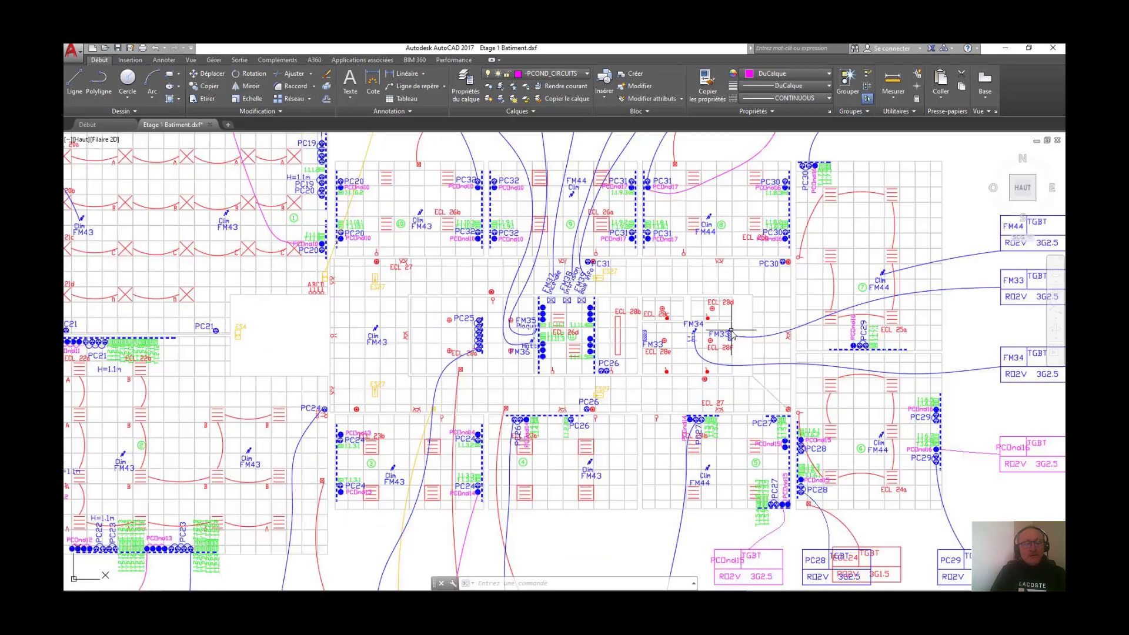
scroll(732, 333, up, 4)
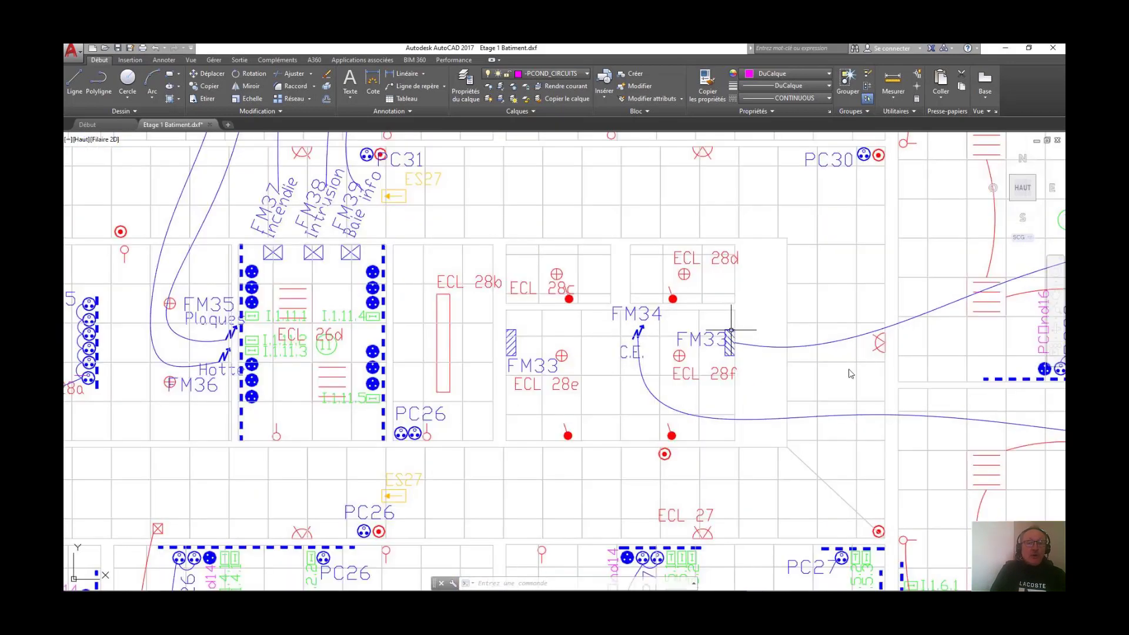
mouse_move(773, 372)
middle_down()
mouse_move(604, 393)
mouse_move(479, 351)
mouse_move(310, 391)
middle_up()
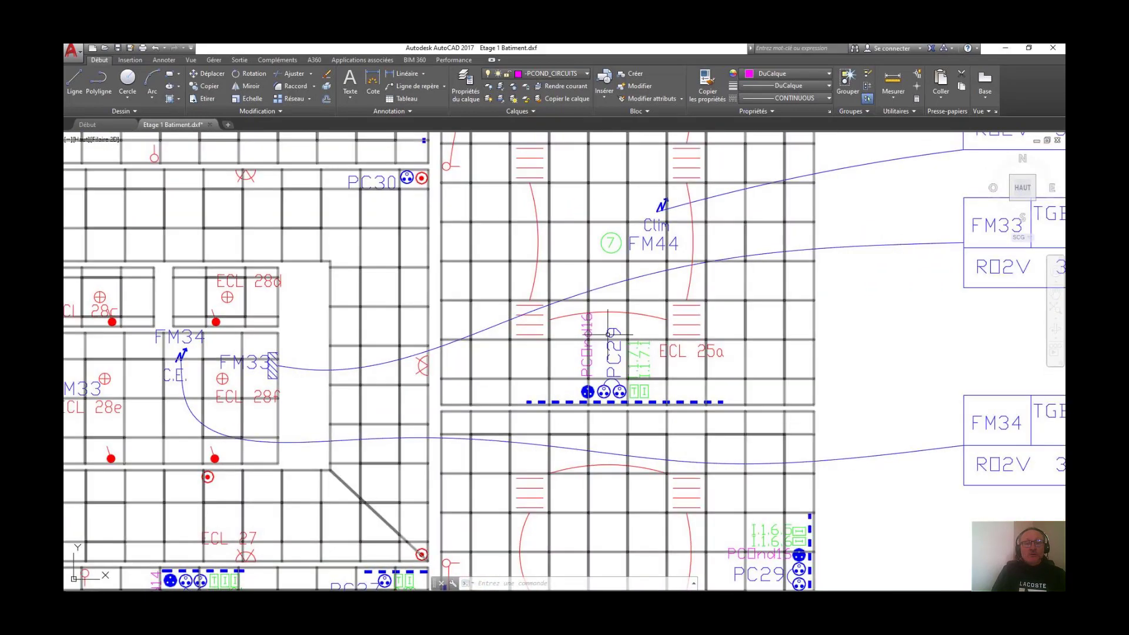
middle_drag(664, 329, 600, 297)
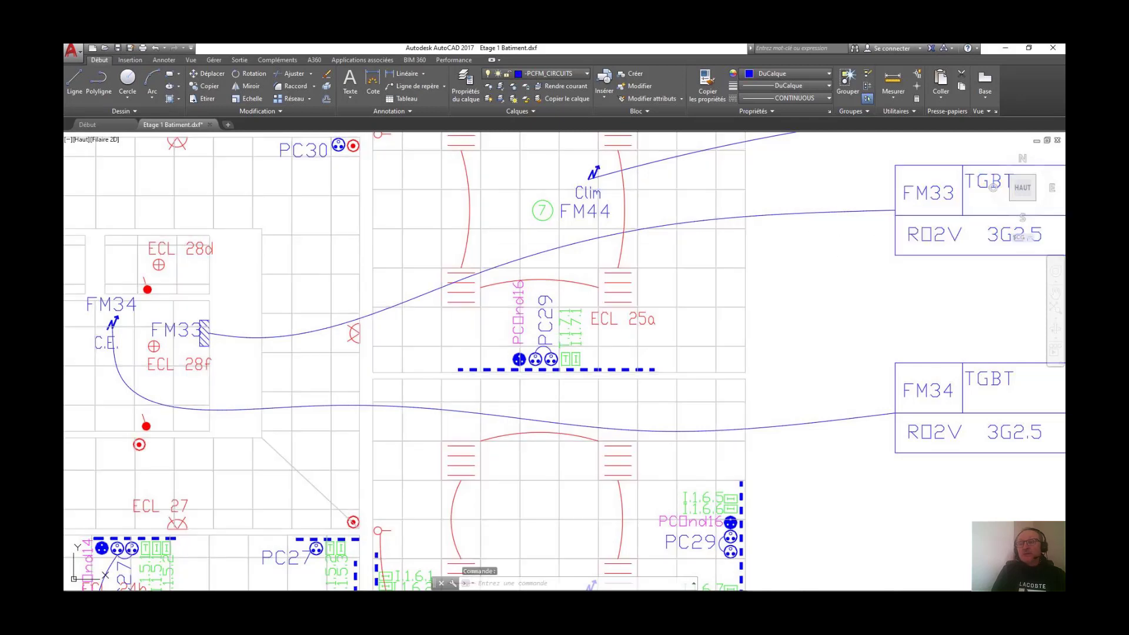
double_click(936, 234)
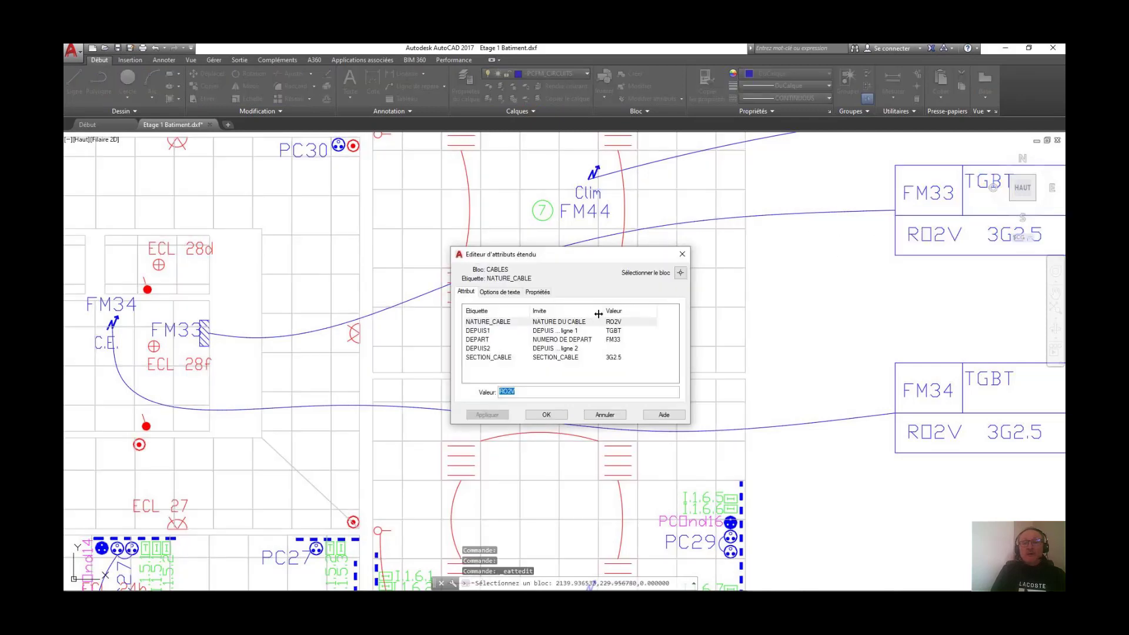
click(621, 332)
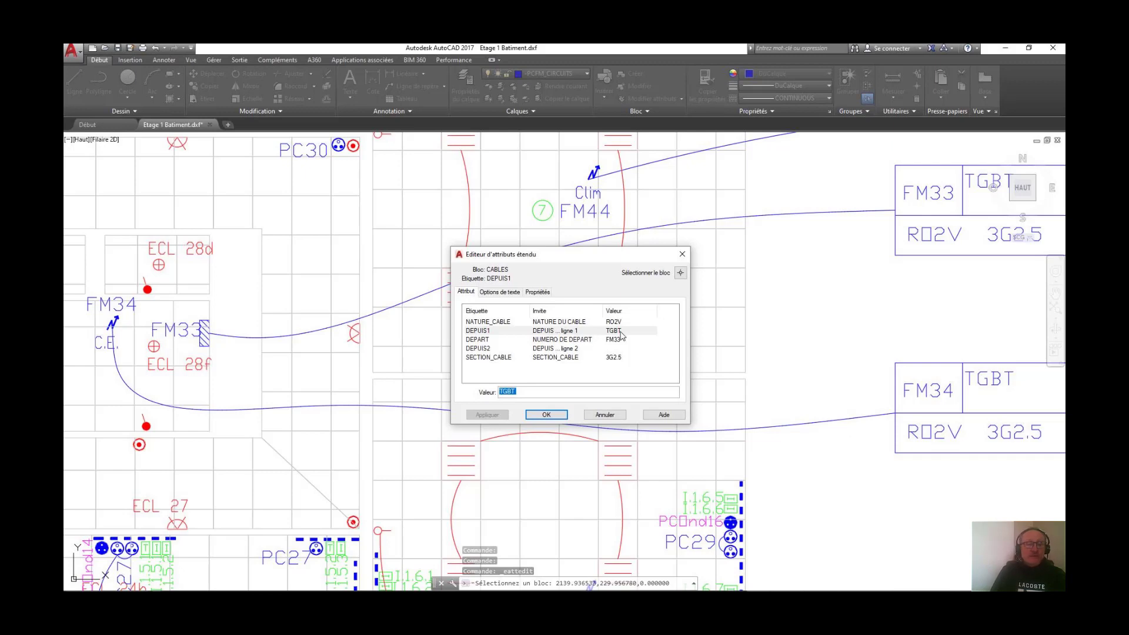
click(622, 333)
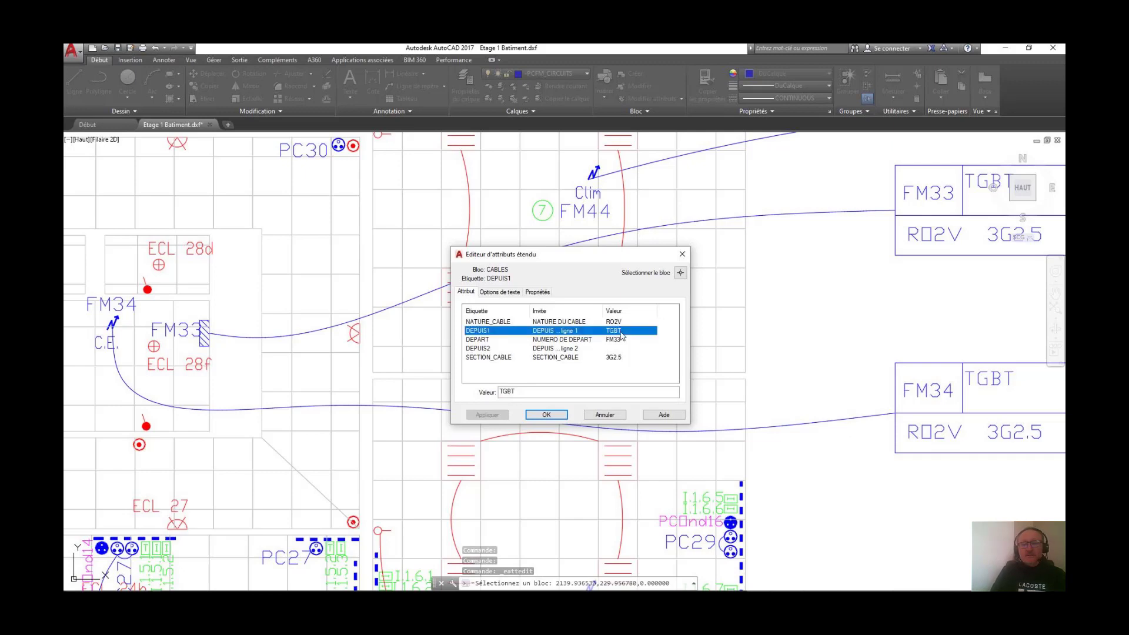
click(620, 342)
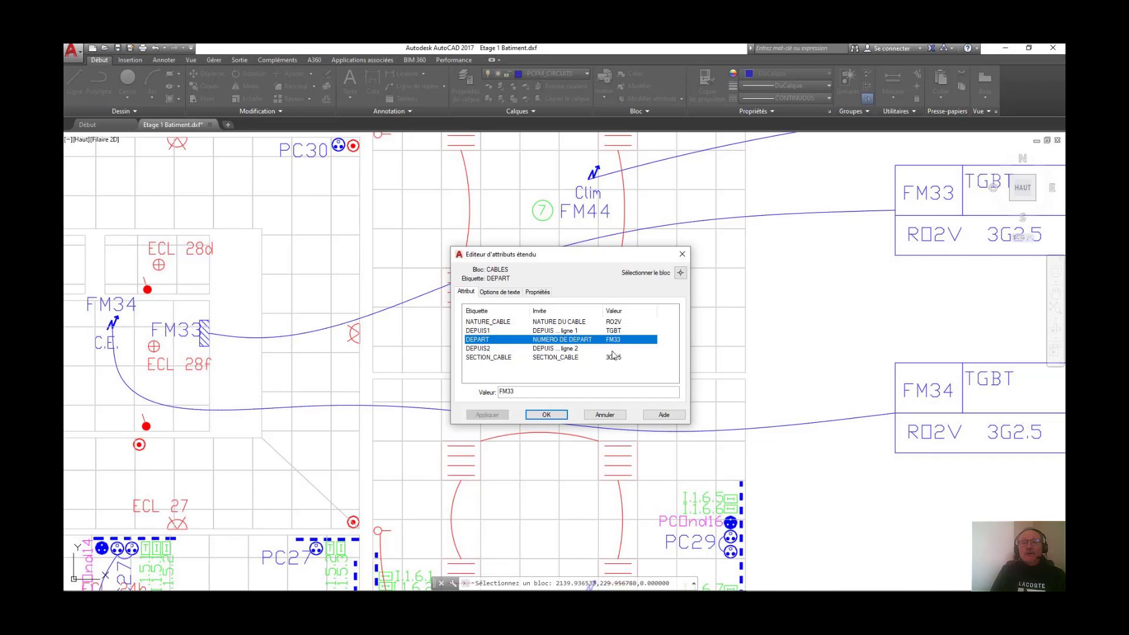
click(615, 349)
click(613, 359)
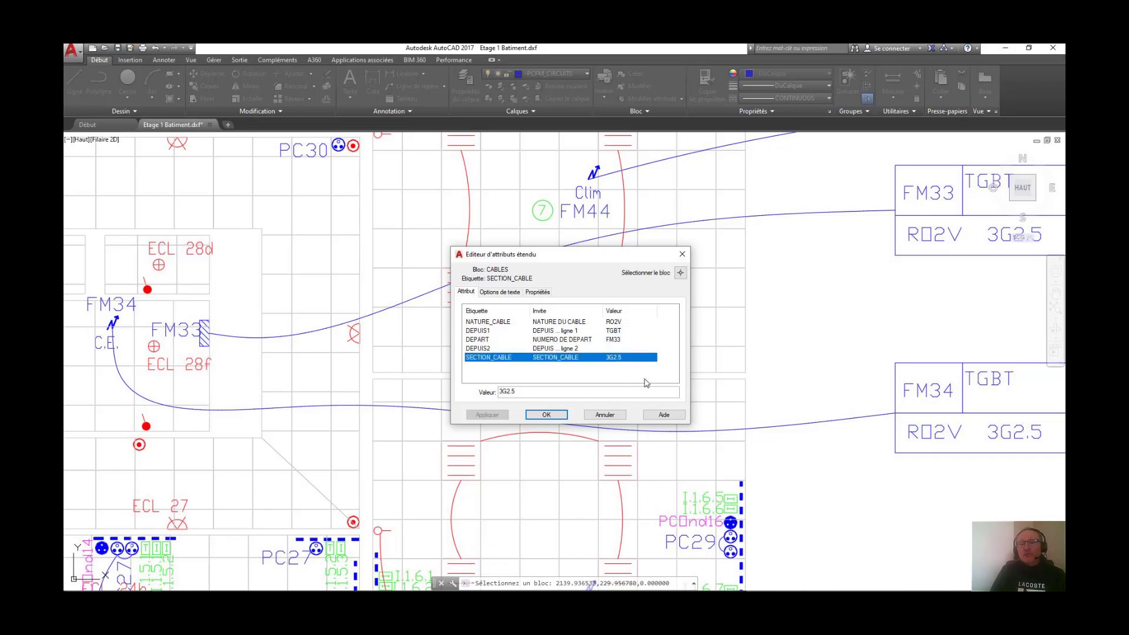
click(618, 341)
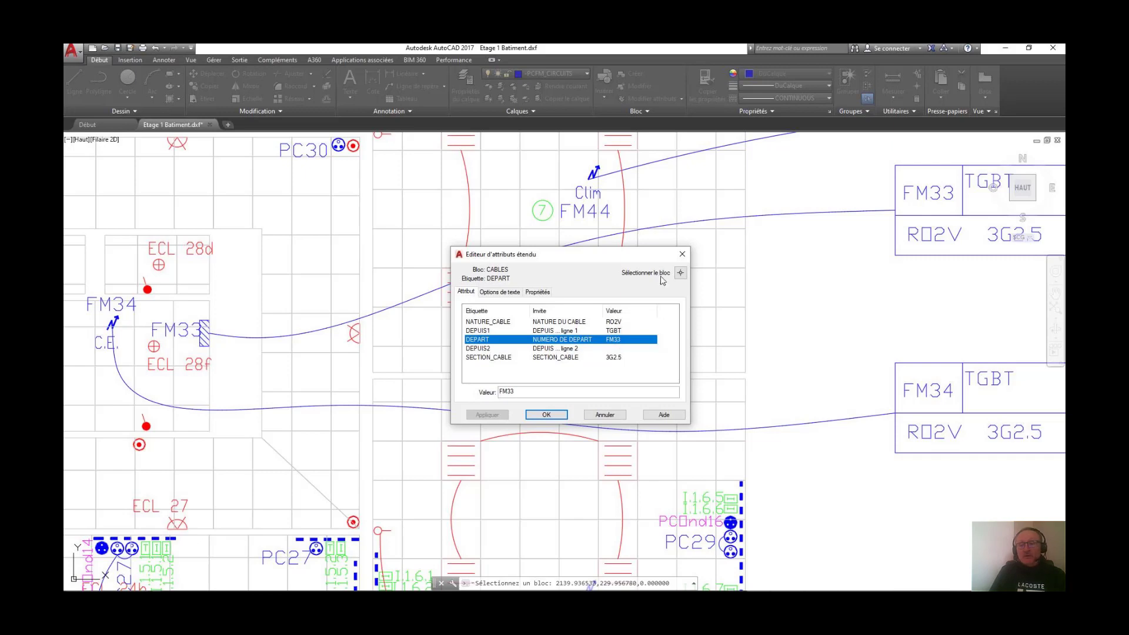
click(683, 255)
Examine the feeder number attribute of the magenta PCOnd16 cable label block.
scroll(792, 378, down, 2)
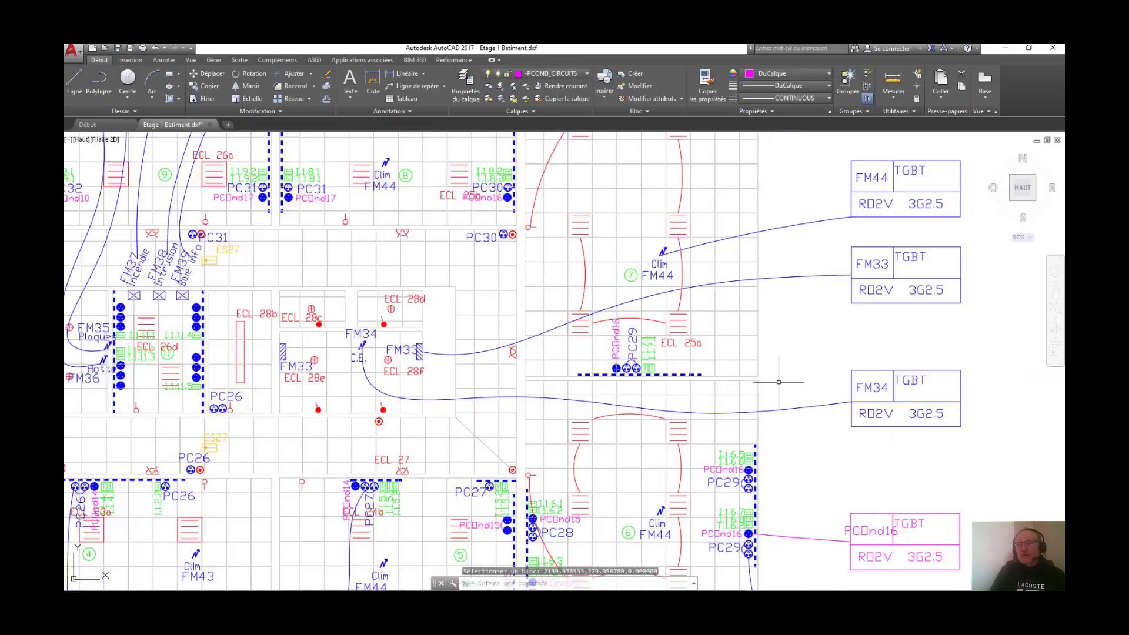
mouse_move(801, 396)
middle_down()
mouse_move(700, 319)
mouse_move(642, 252)
middle_up()
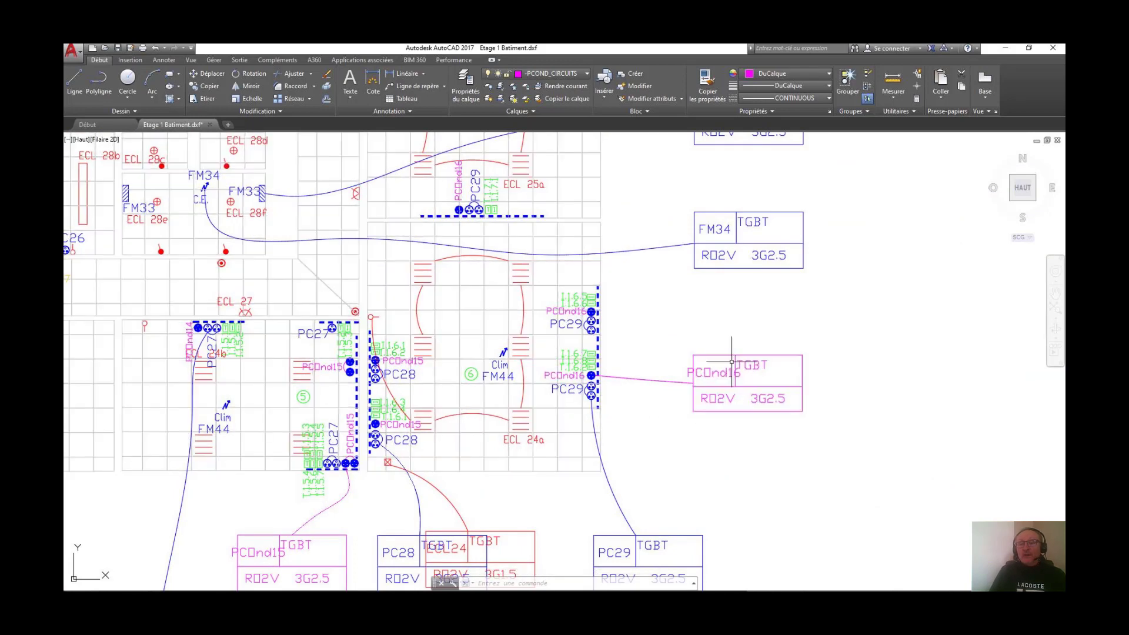
double_click(747, 383)
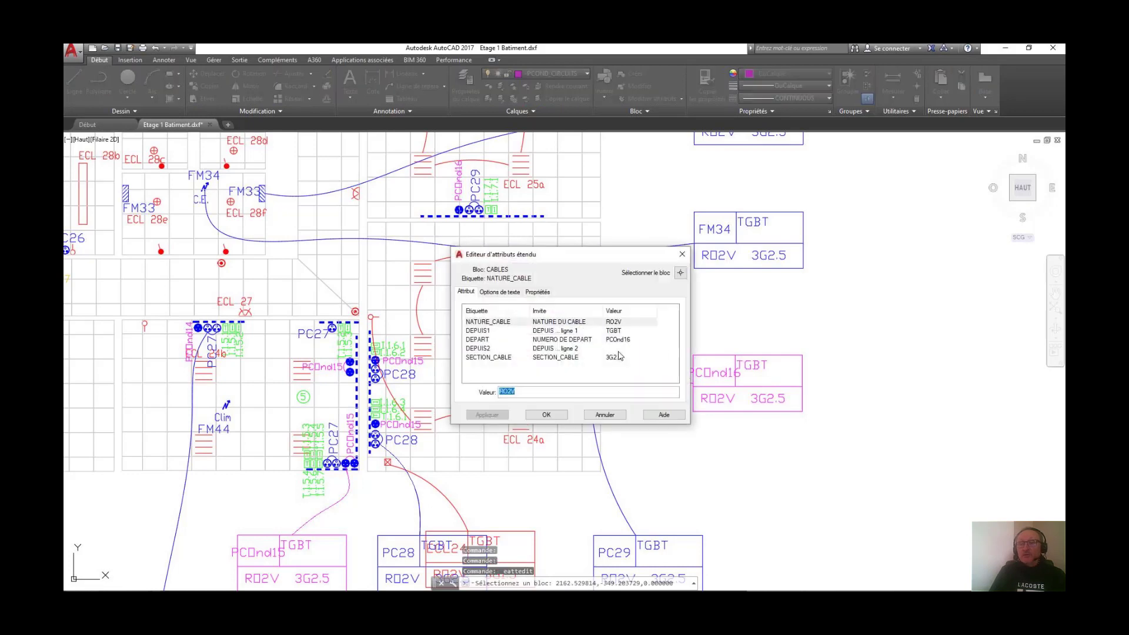
click(619, 339)
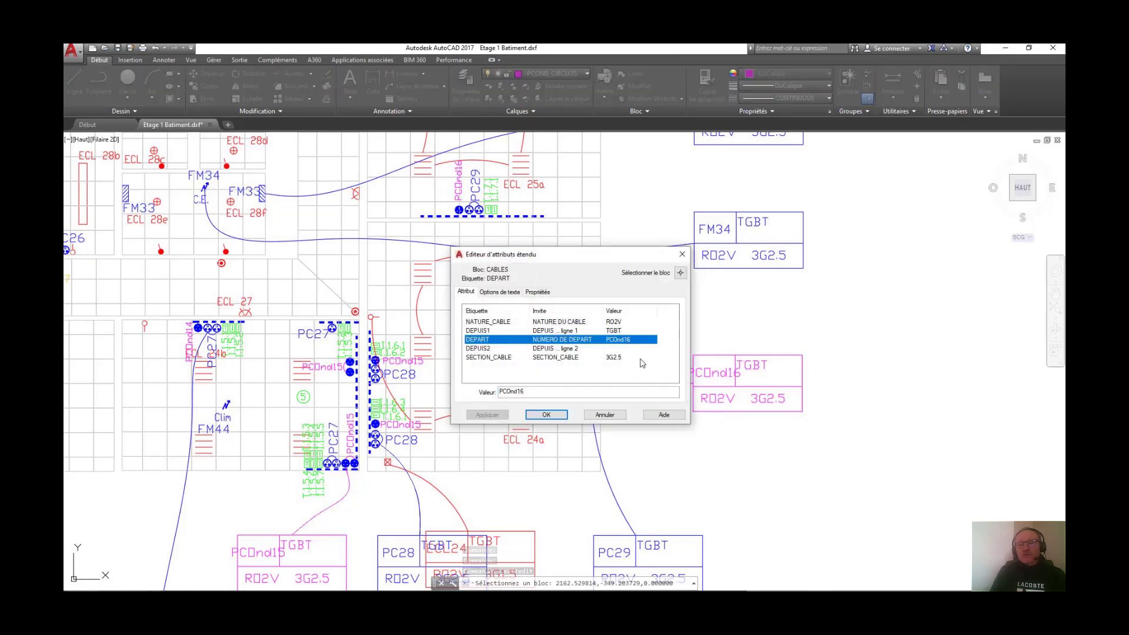
click(683, 254)
middle_drag(562, 467, 604, 387)
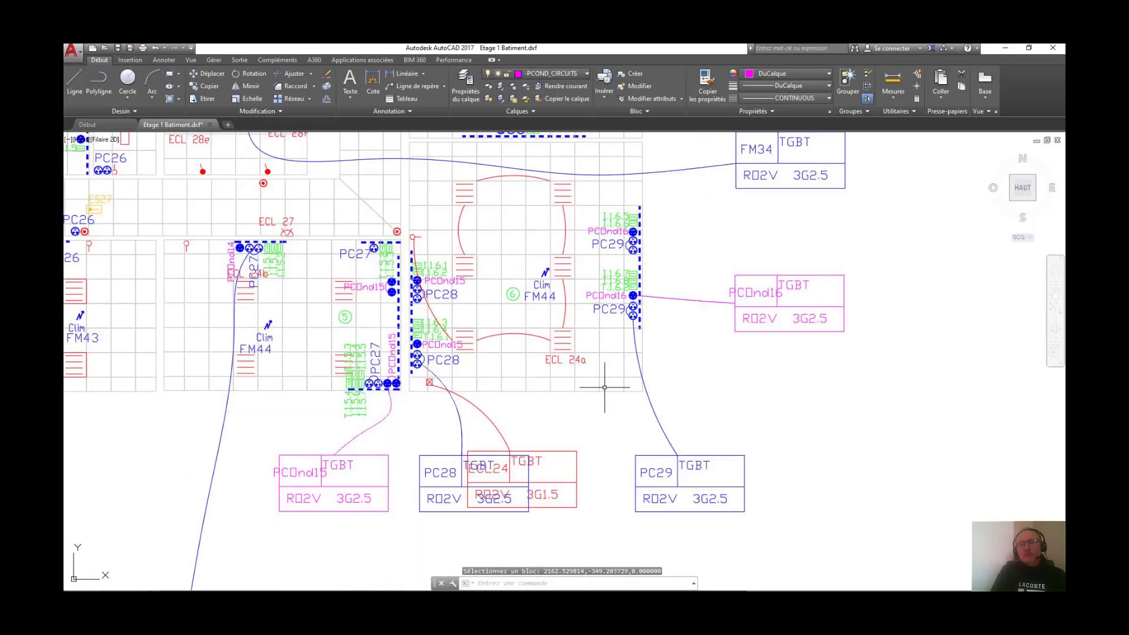
scroll(425, 399, up, 2)
middle_drag(547, 421, 507, 352)
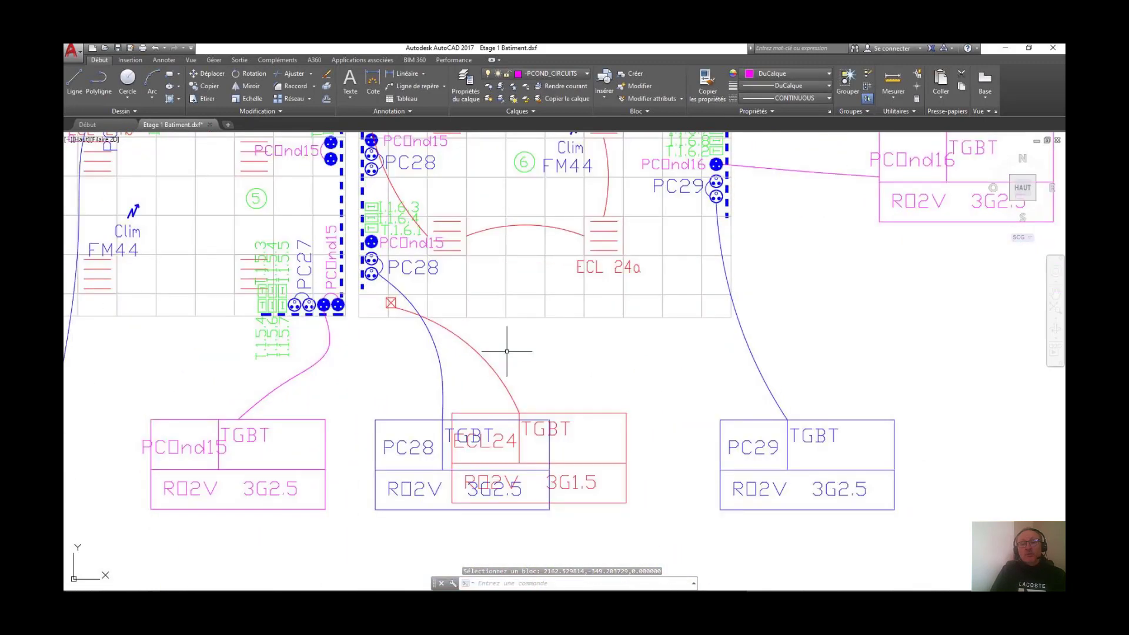
scroll(603, 414, down, 10)
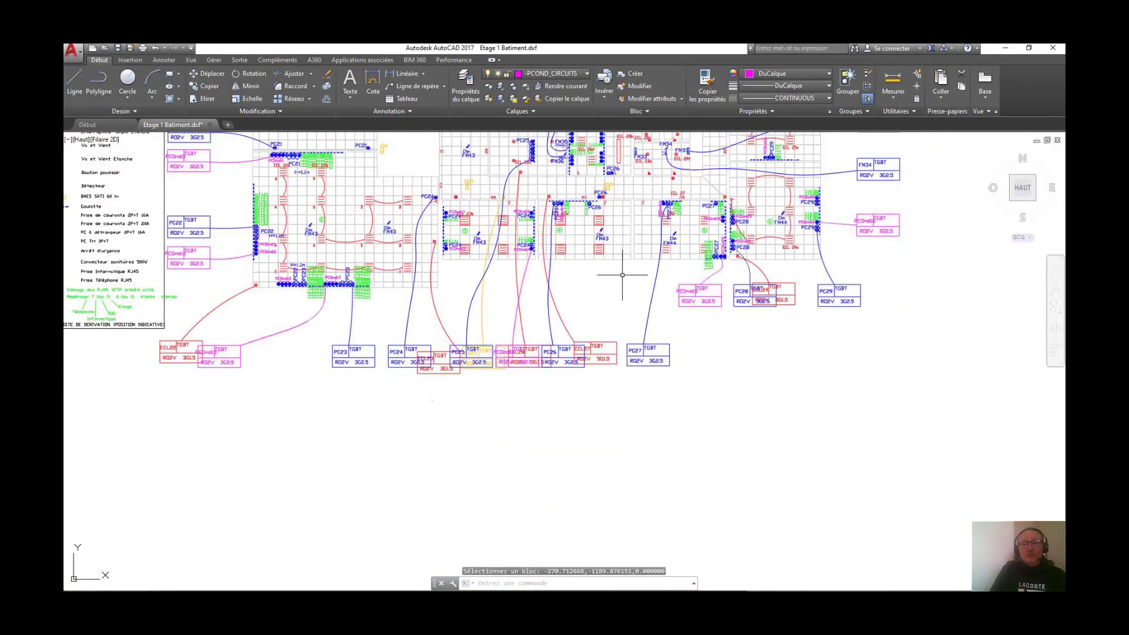
middle_drag(594, 359, 591, 446)
scroll(597, 442, up, 2)
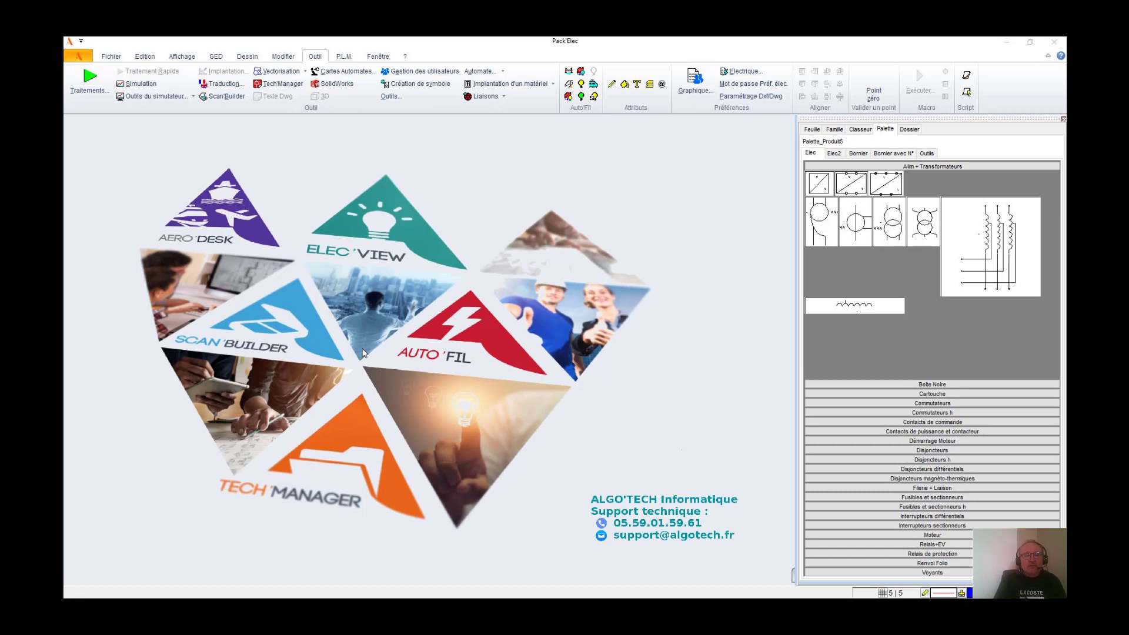
In Pack'Elec, start the architecture-plan-to-Auto'Fil gateway and load the model of Etage 1 Batiment.dxf as the plan to process.
click(567, 108)
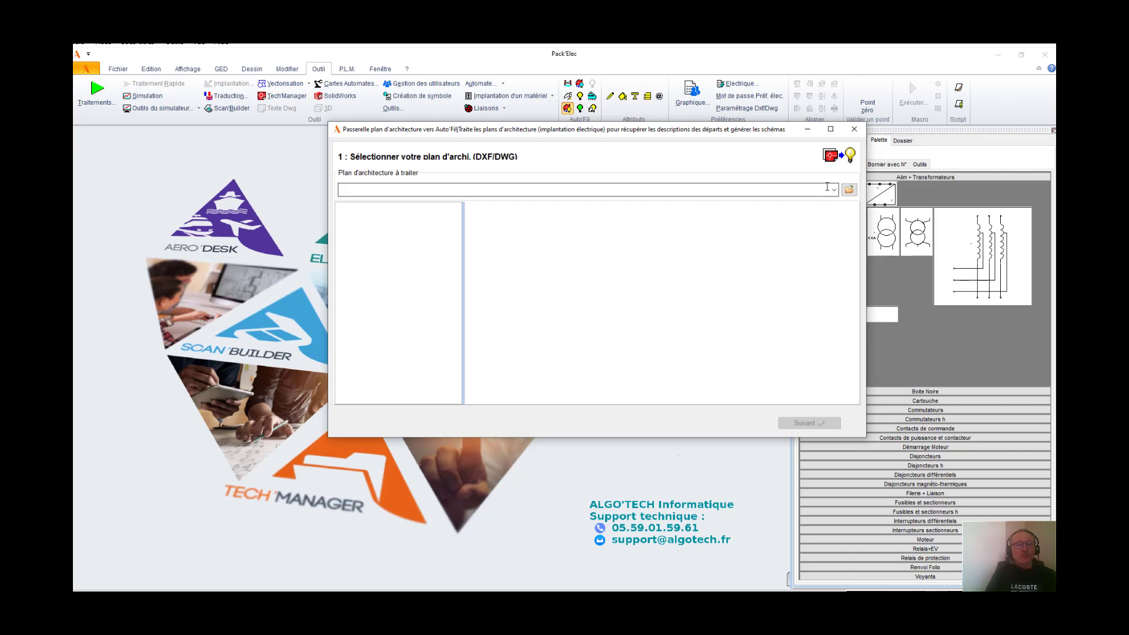
click(849, 189)
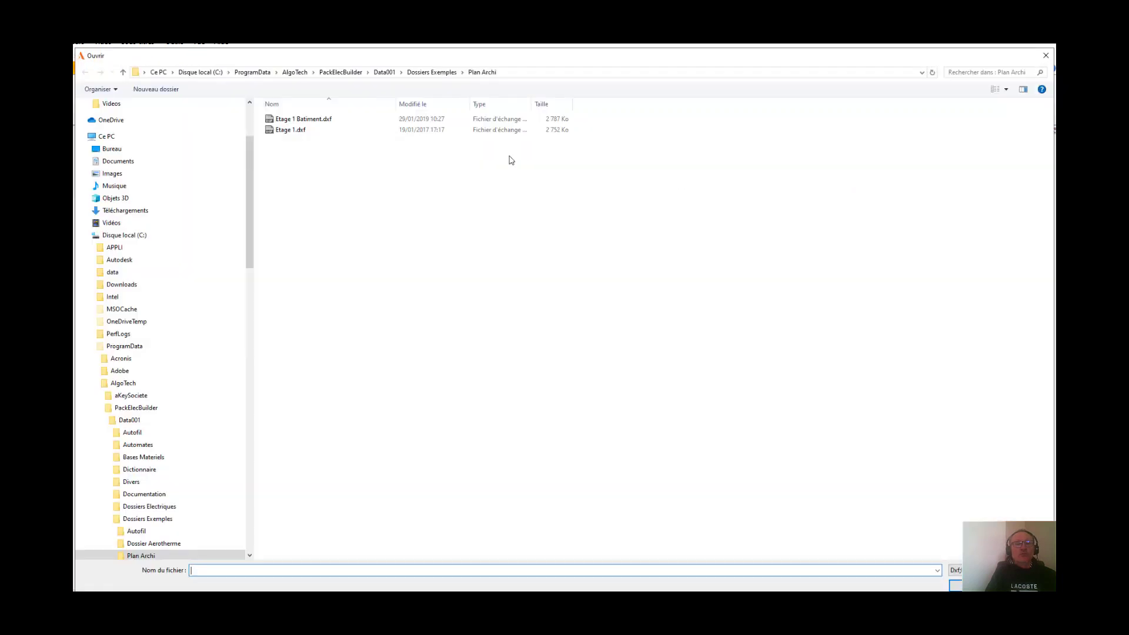
double_click(300, 120)
click(393, 217)
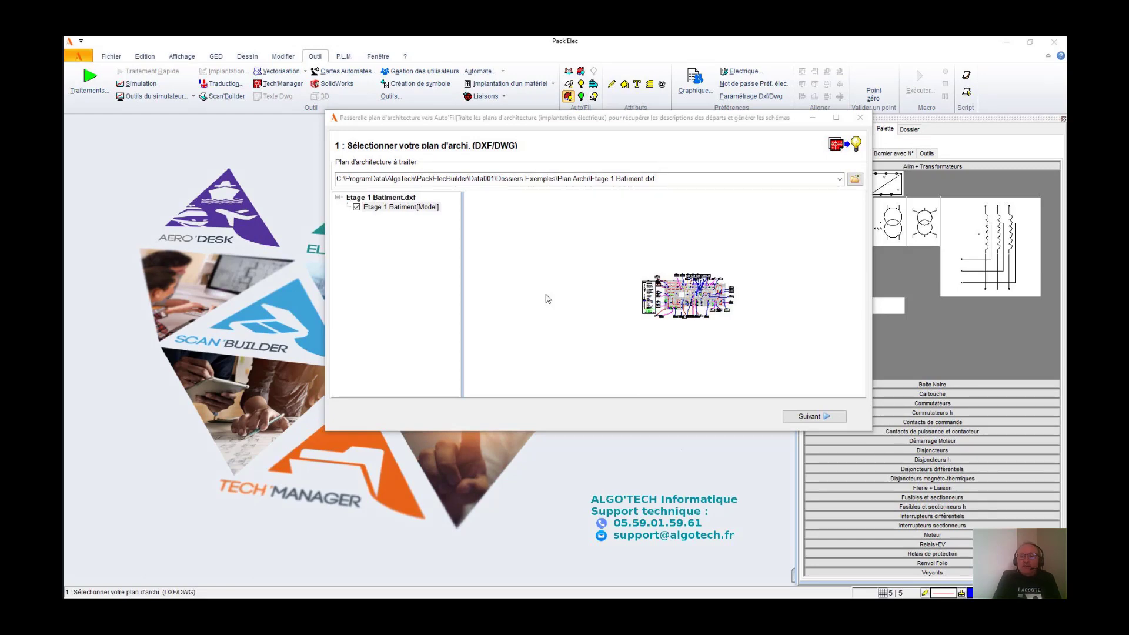
click(814, 416)
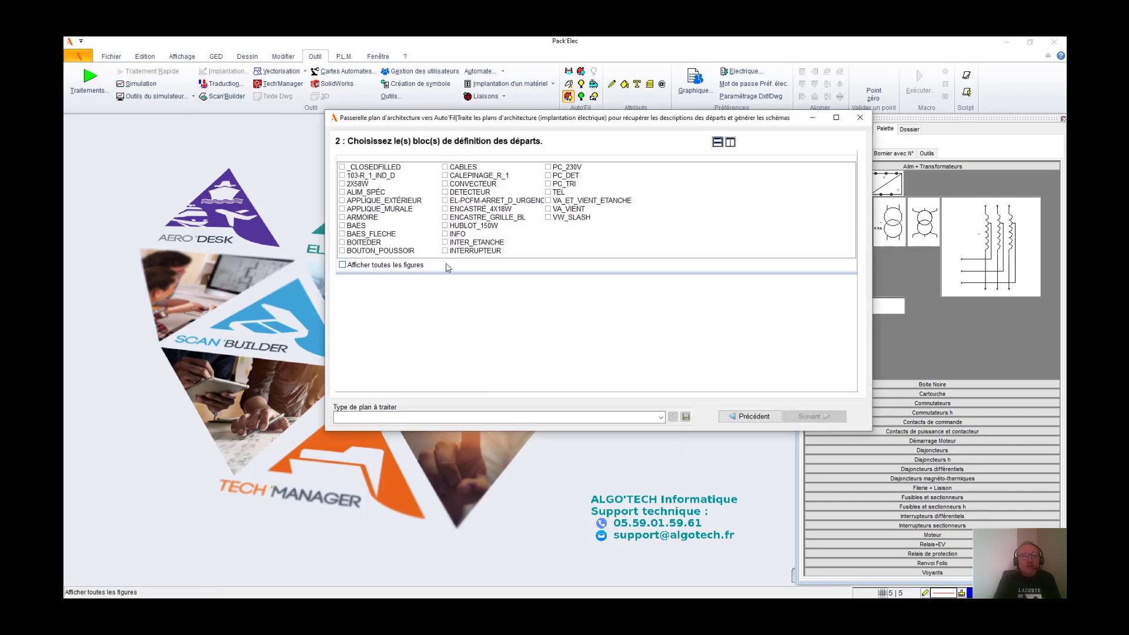
Preview the ARMOIRE, BOITEDER and BOUTON_POUSSOIR blocks and choose CABLES as the block that defines the feeders.
click(363, 221)
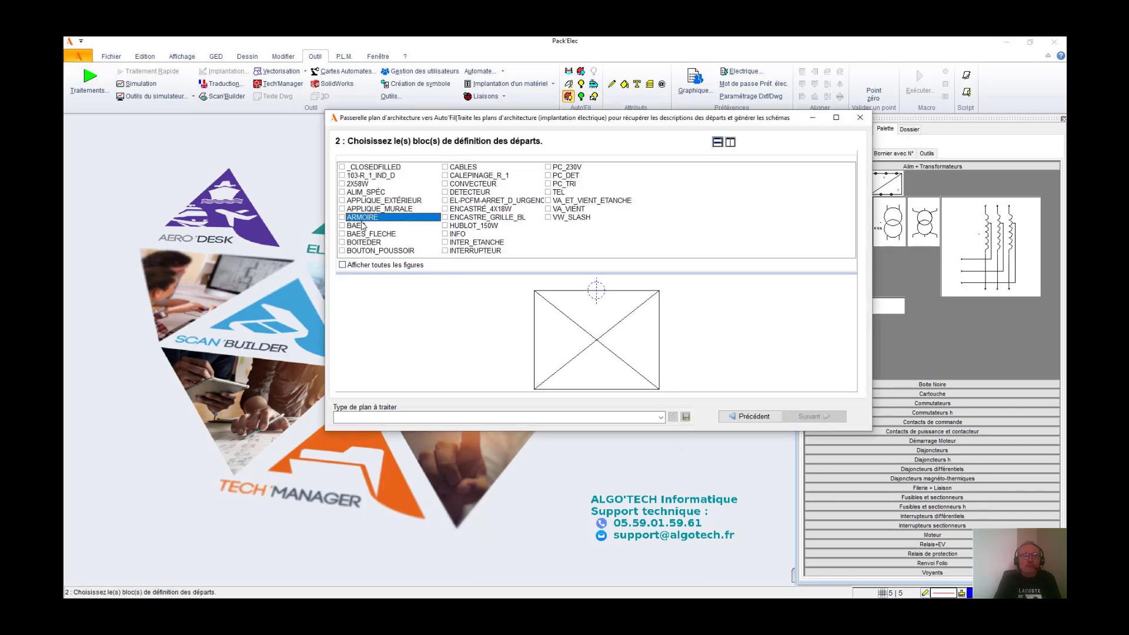
click(369, 242)
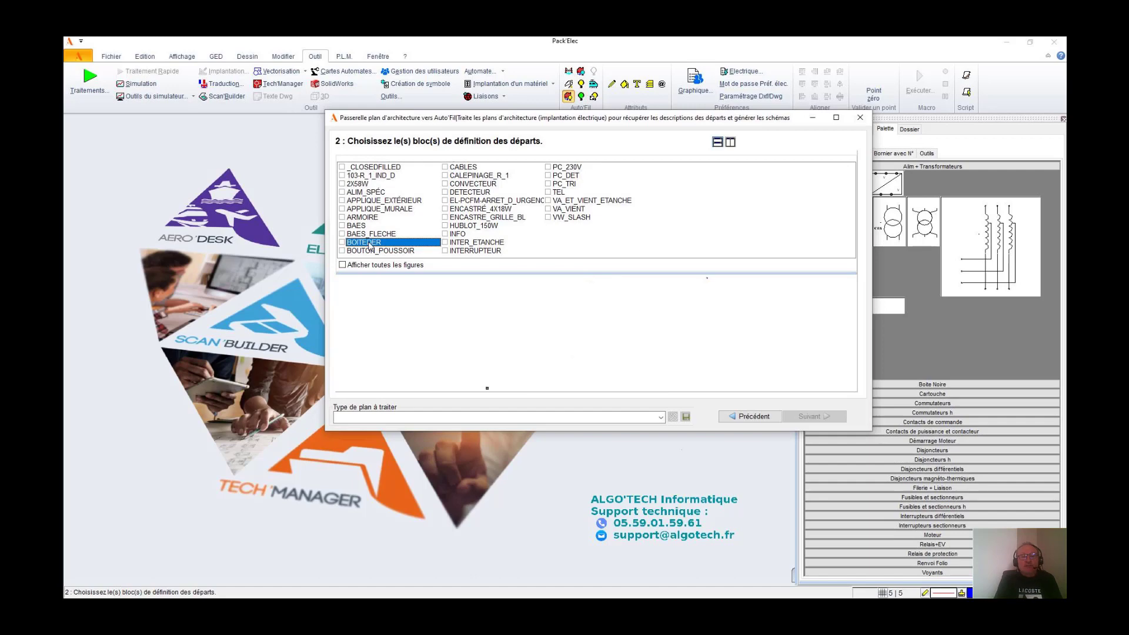
click(377, 251)
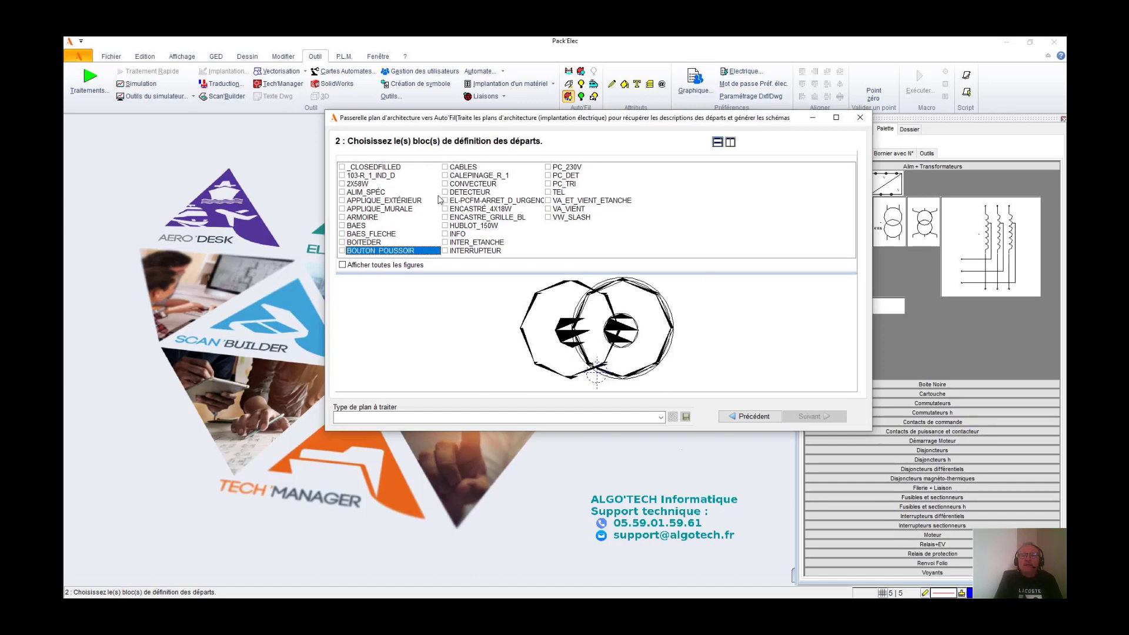
click(446, 168)
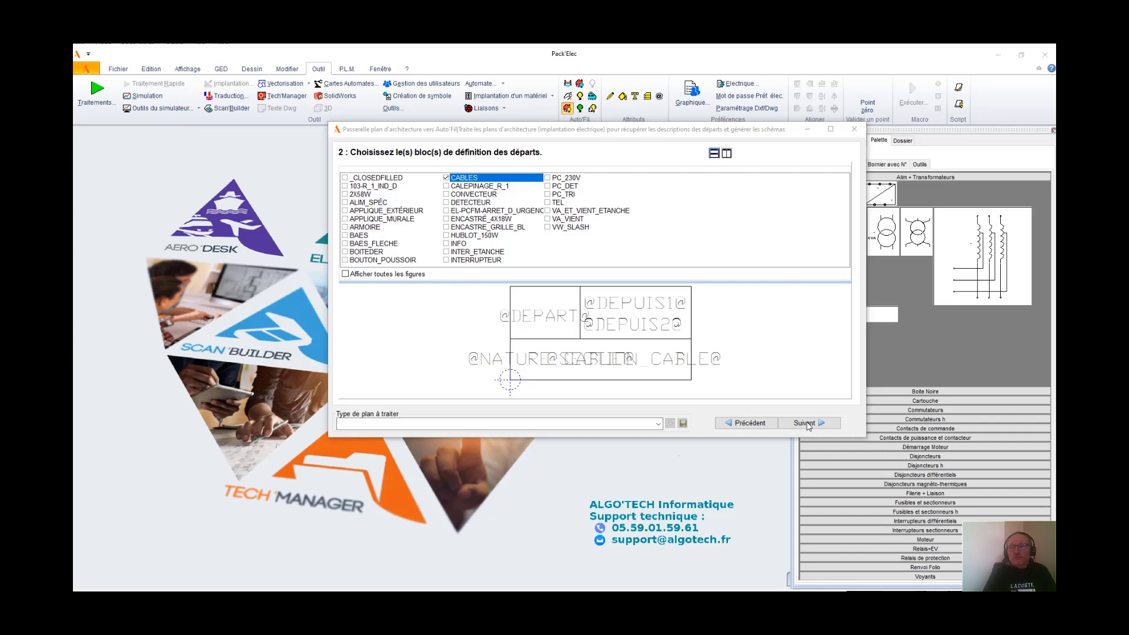
click(805, 424)
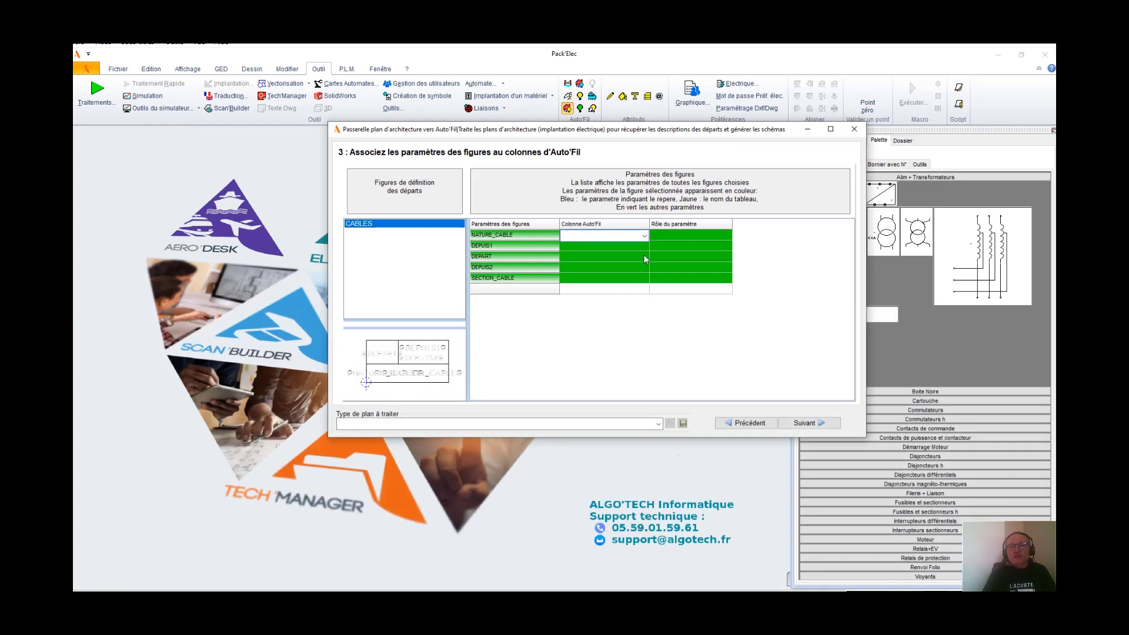
Associate the NATURE_CABLE parameter with the Auto'Fil column Nature and the DEPART parameter with RepereC.
click(645, 236)
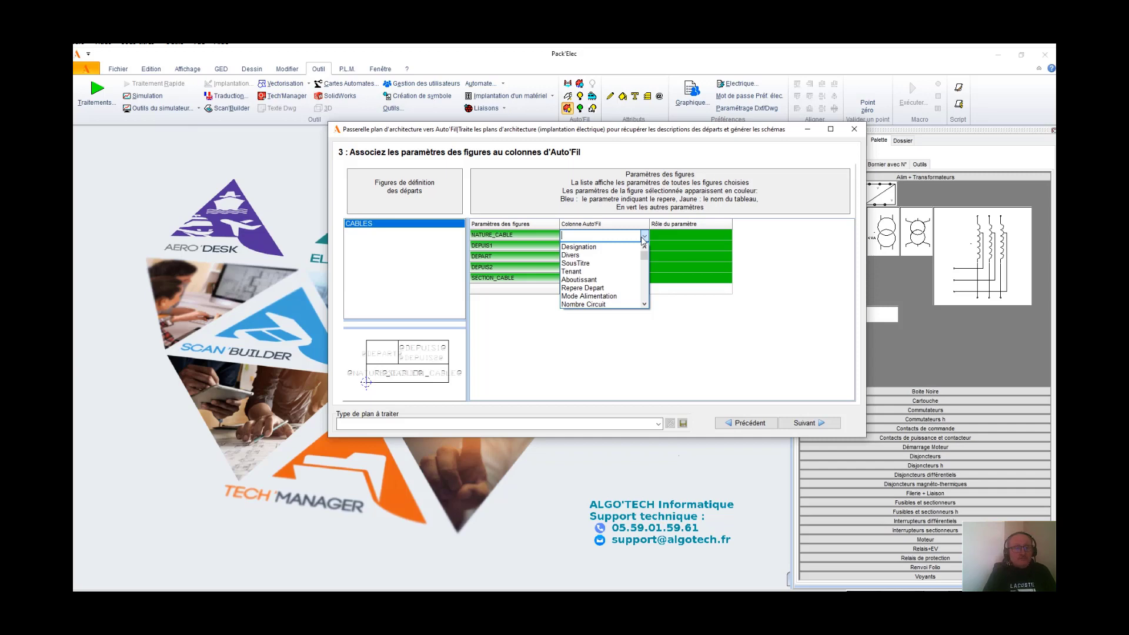
text(nature)
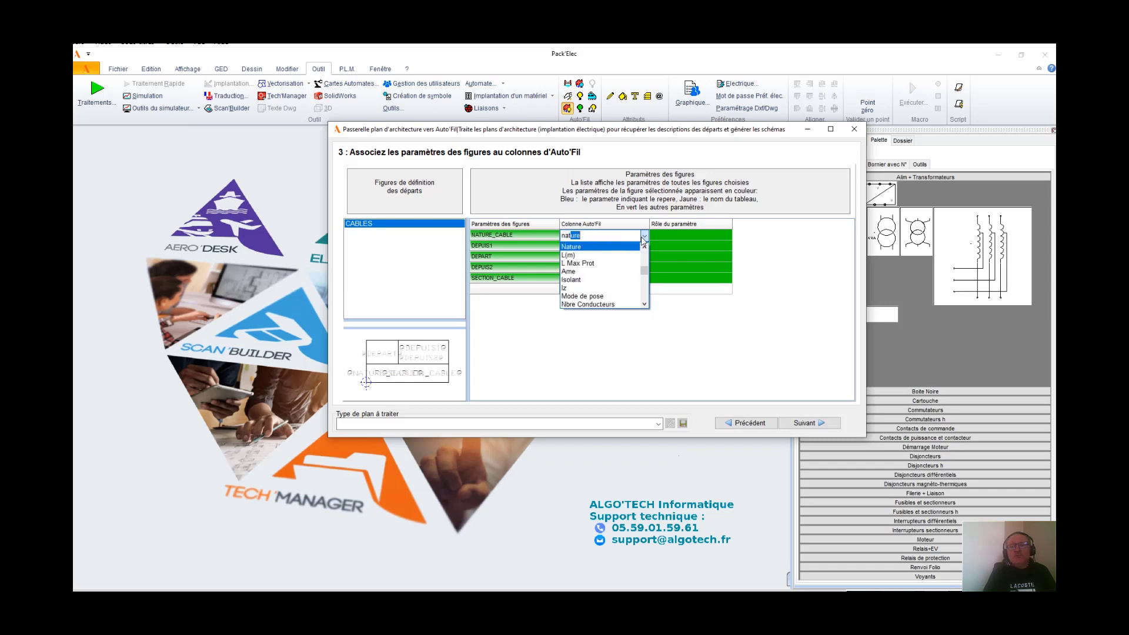
click(631, 247)
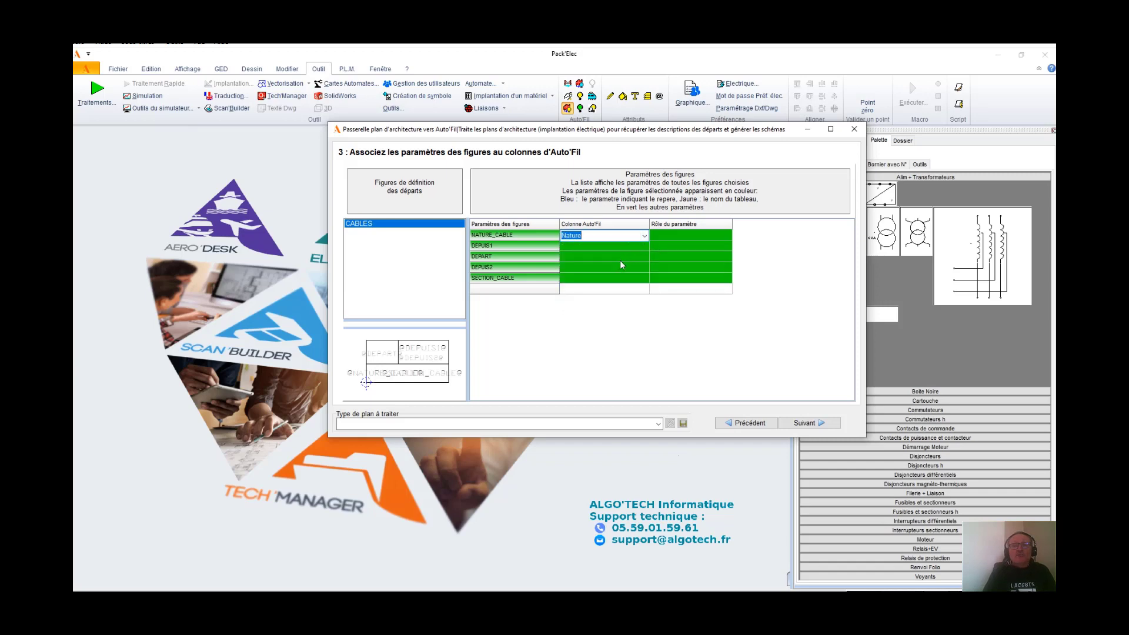
click(620, 259)
click(644, 257)
text(RepereC)
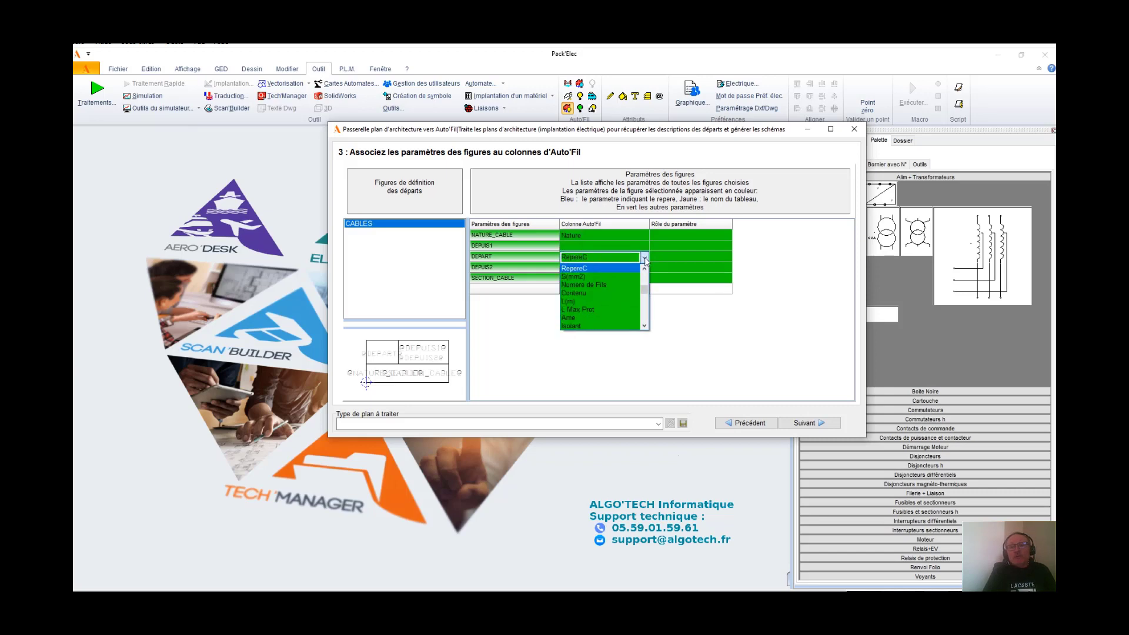
click(605, 270)
Associate the SECTION_CABLE parameter with the Auto'Fil column S(mm2).
click(608, 278)
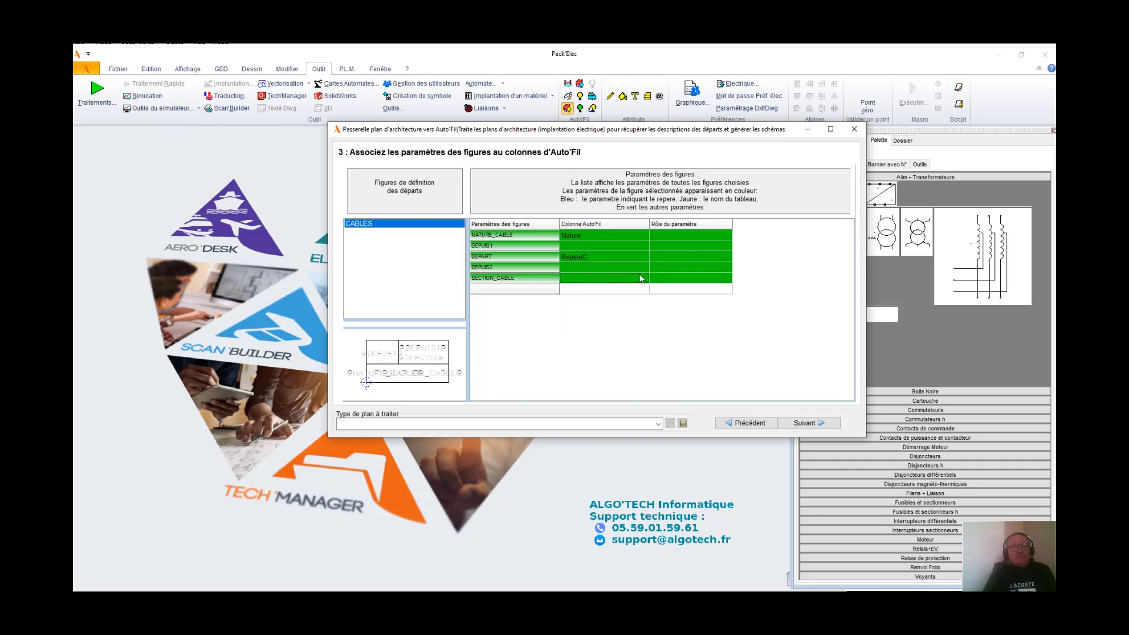
click(645, 278)
text(S(mm2)
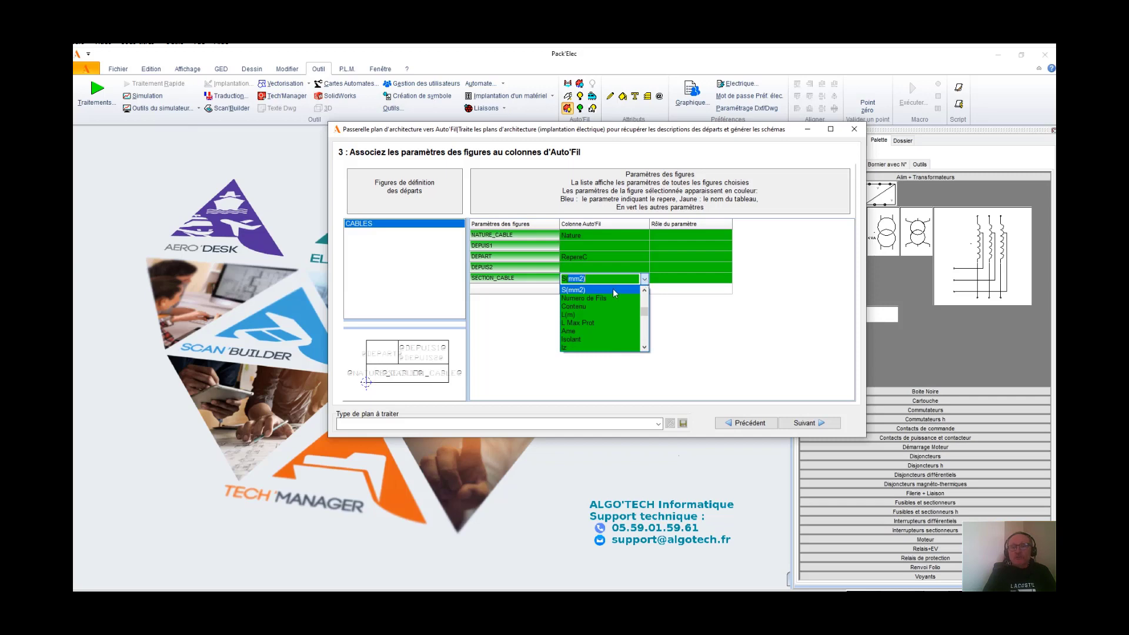
click(616, 291)
Assign the role NOM DU TABLEAU to the DEPUIS1 parameter and NOM DU DEPART to the DEPART parameter.
click(704, 246)
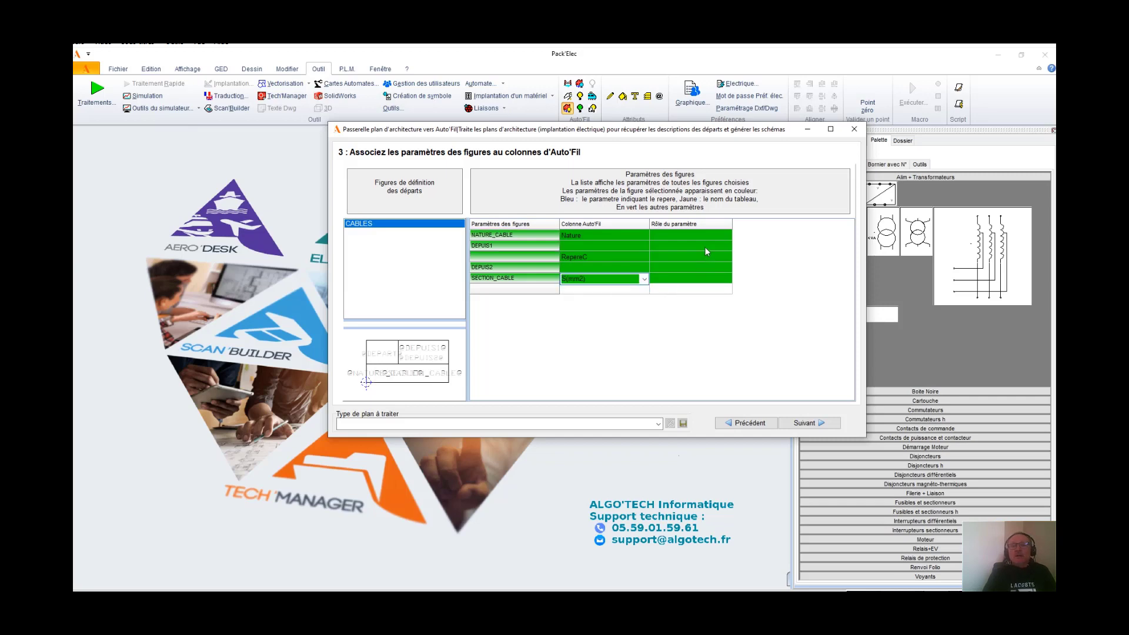
click(729, 249)
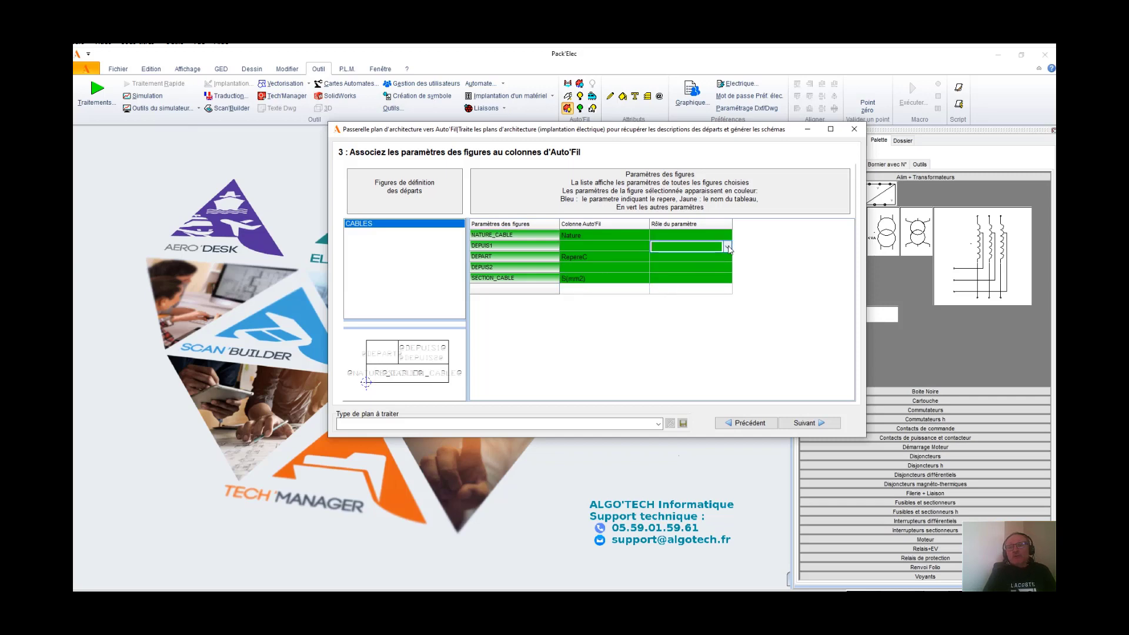
click(729, 247)
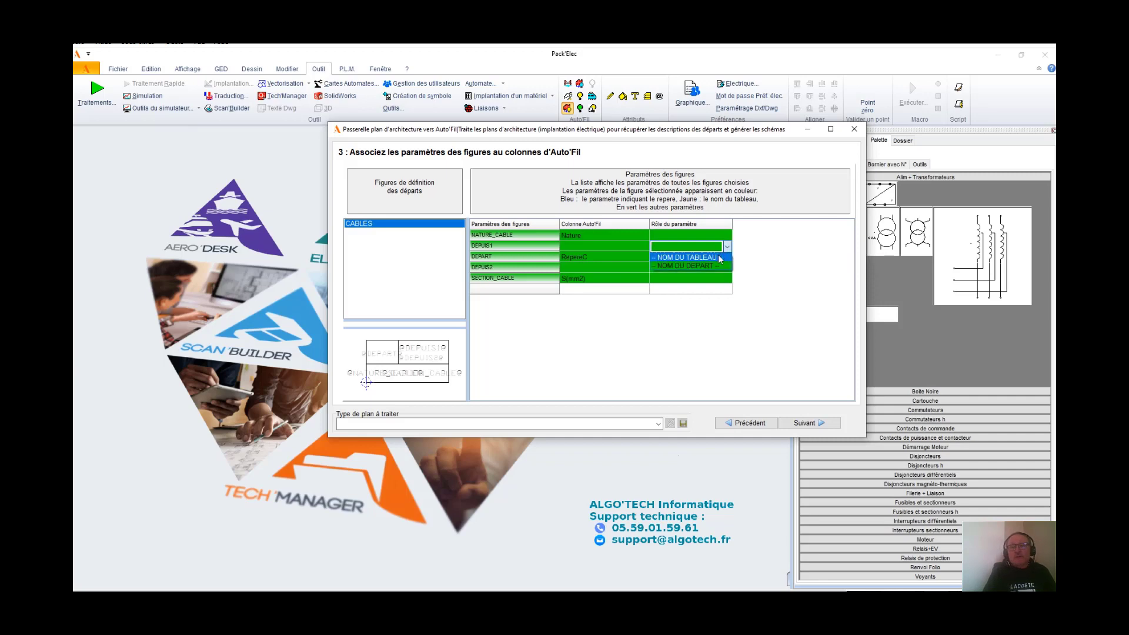
click(720, 258)
click(725, 259)
click(728, 259)
click(728, 259)
click(719, 277)
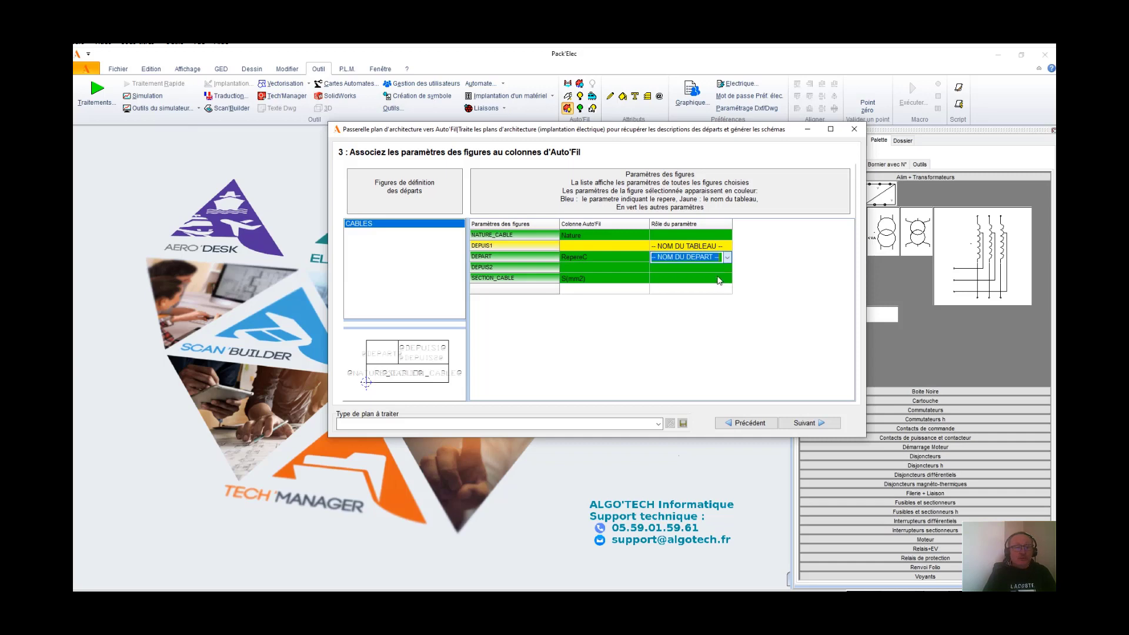
Choose DEPART as the key parameter whose value determines the block or device type, and continue to the block correspondence.
click(810, 423)
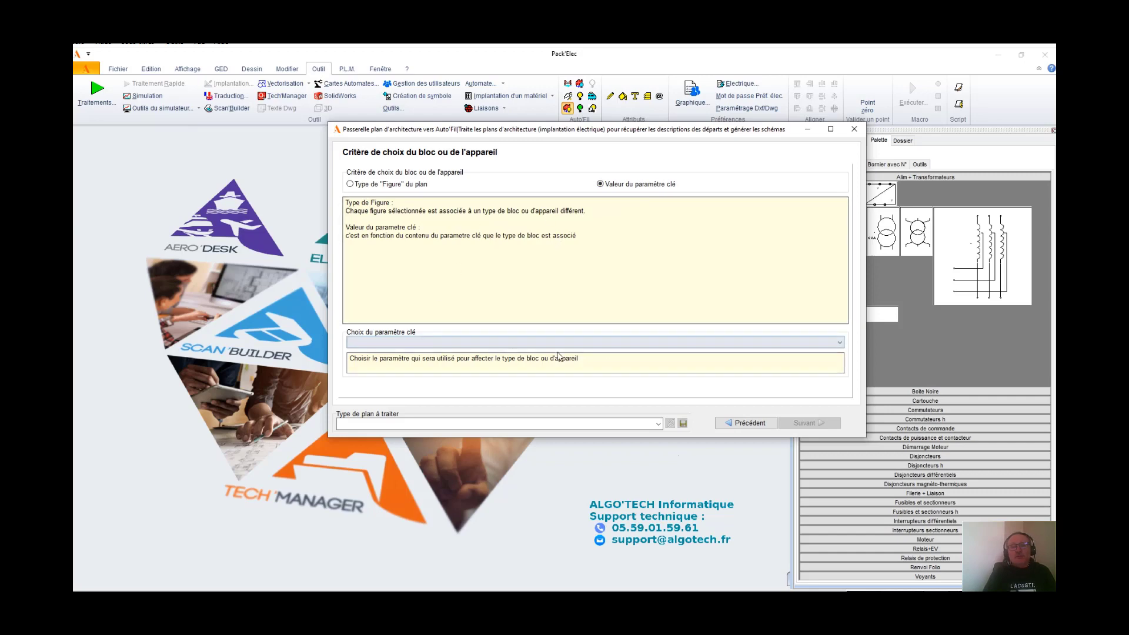
click(841, 345)
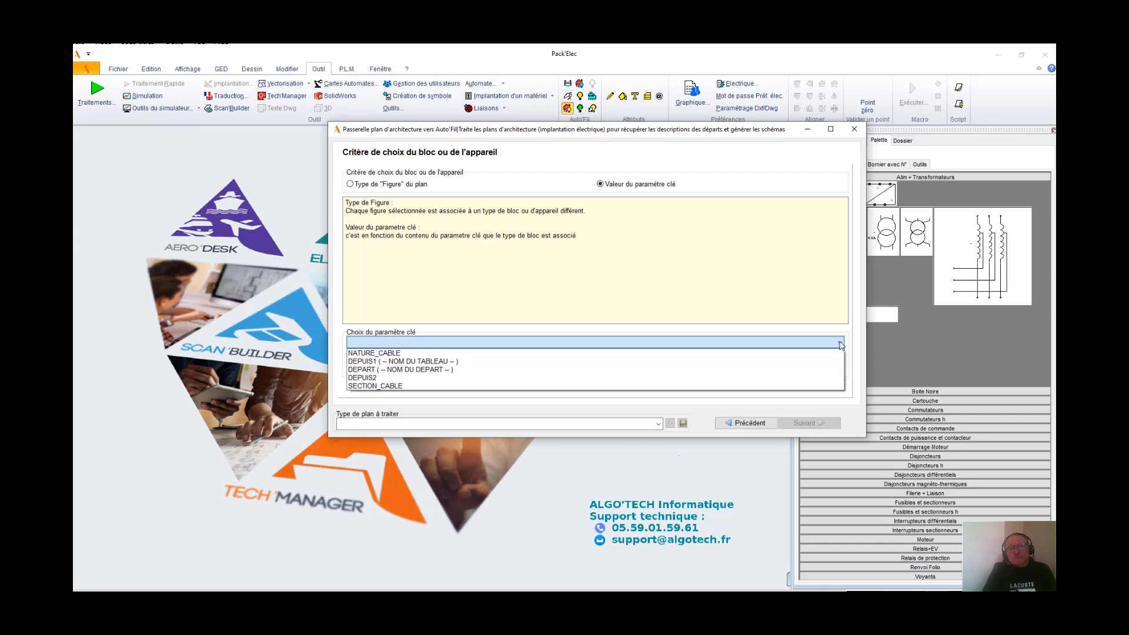
click(598, 370)
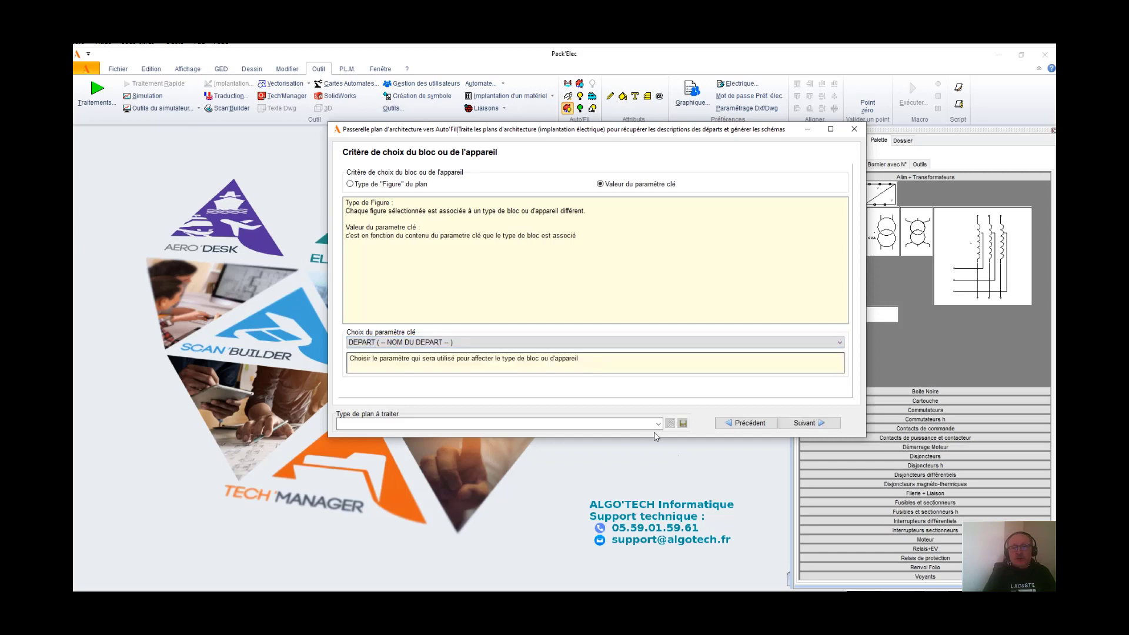
click(804, 423)
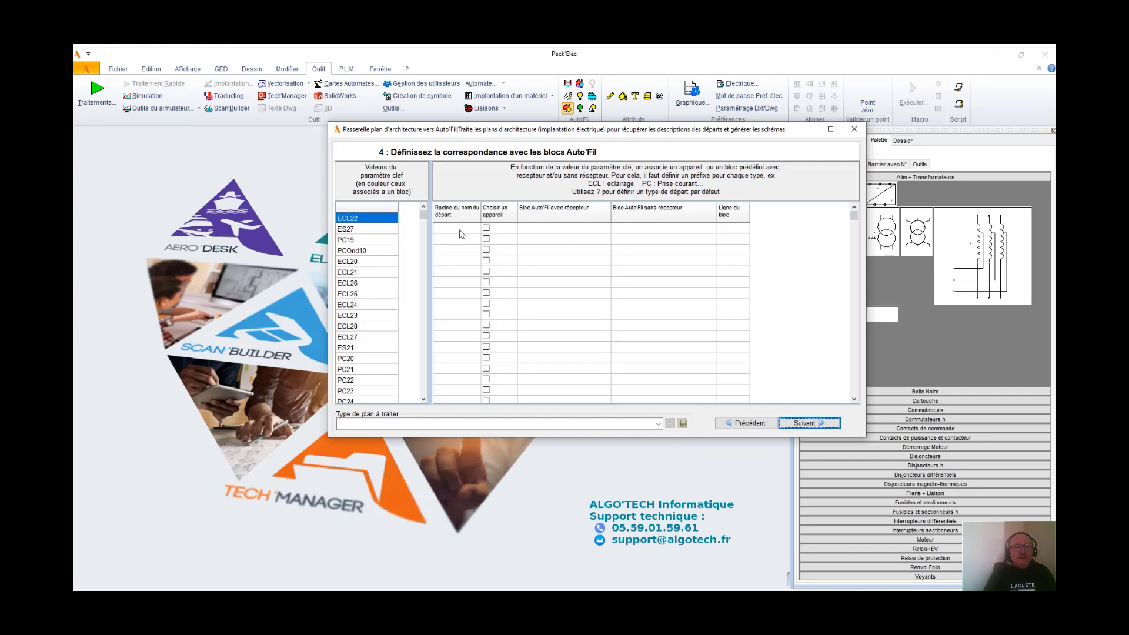
Look through the first key parameter values and define ECL as the first feeder name root.
click(359, 228)
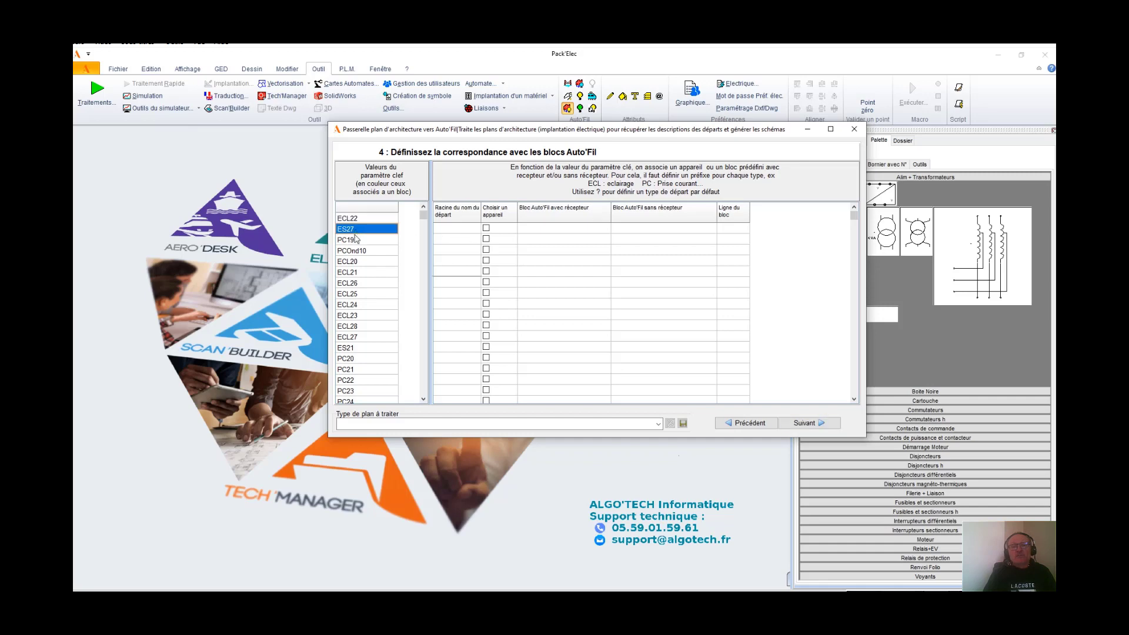
click(357, 240)
click(353, 257)
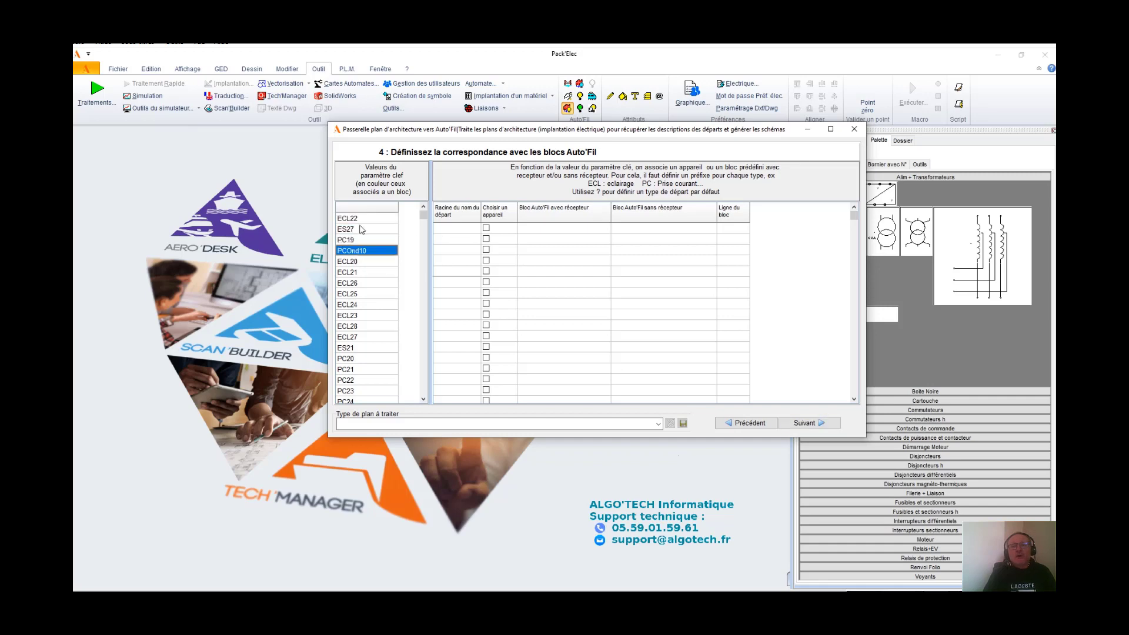
click(360, 219)
click(457, 228)
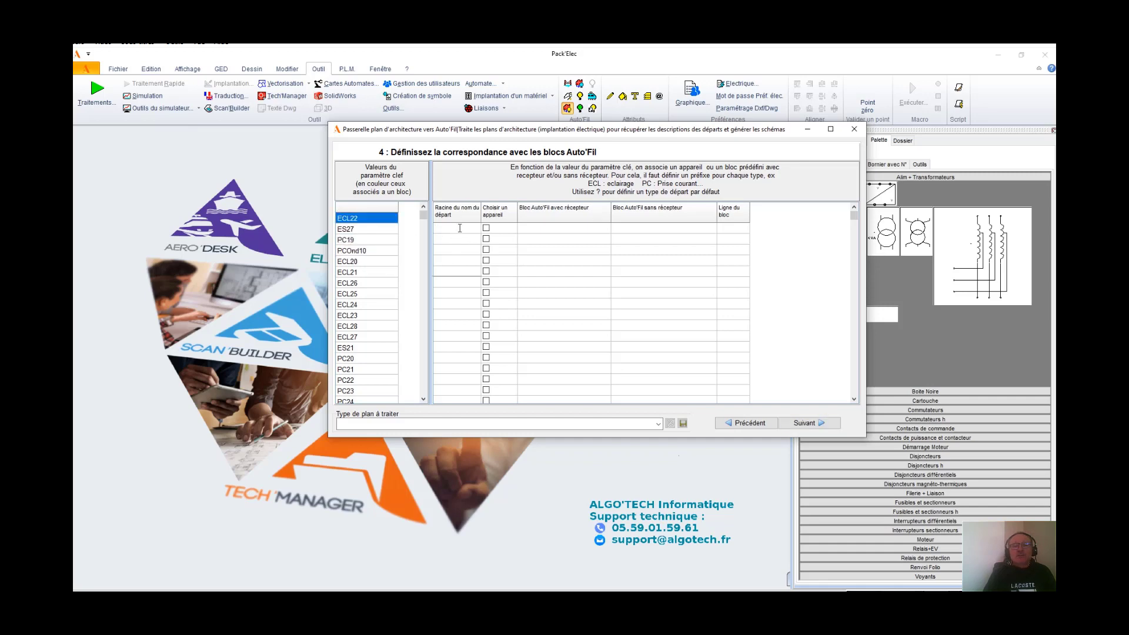
text(ECL)
click(383, 218)
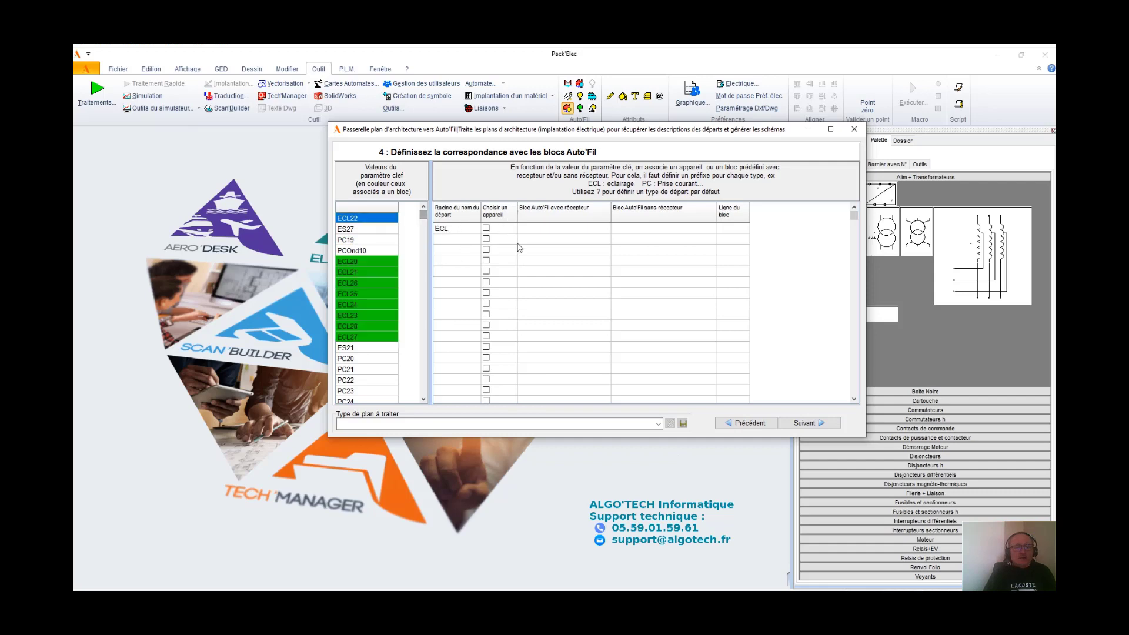
Associate the ECL root with the lighting block that includes a receiver, ECLAIRAGE_AVEC_RECEPTEUR.
click(546, 230)
click(606, 229)
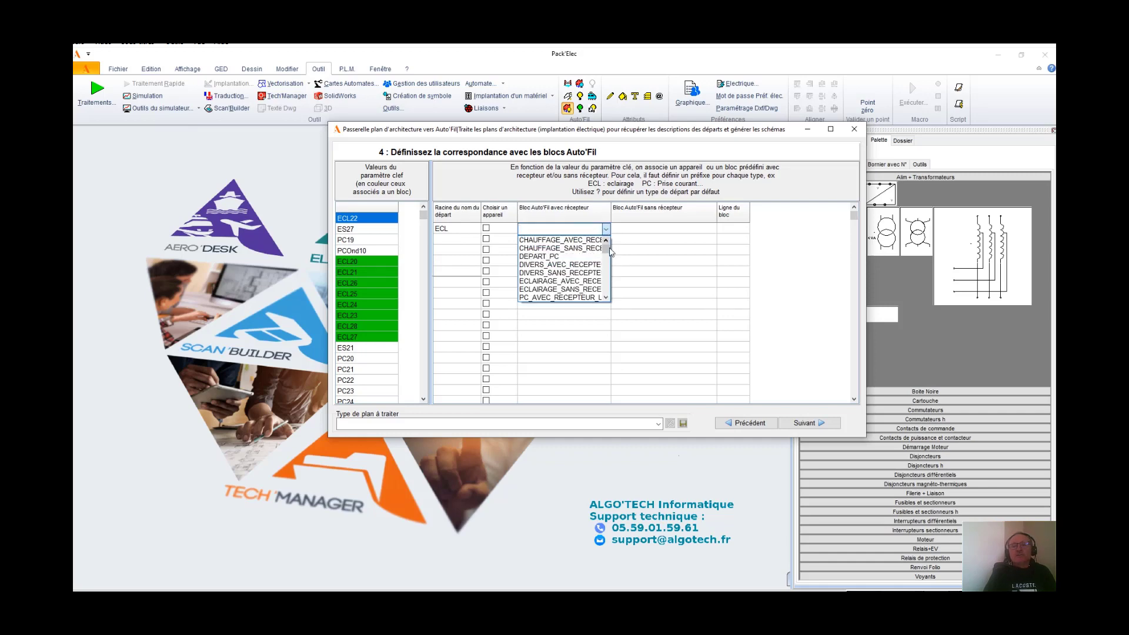
scroll(610, 251, down, 1)
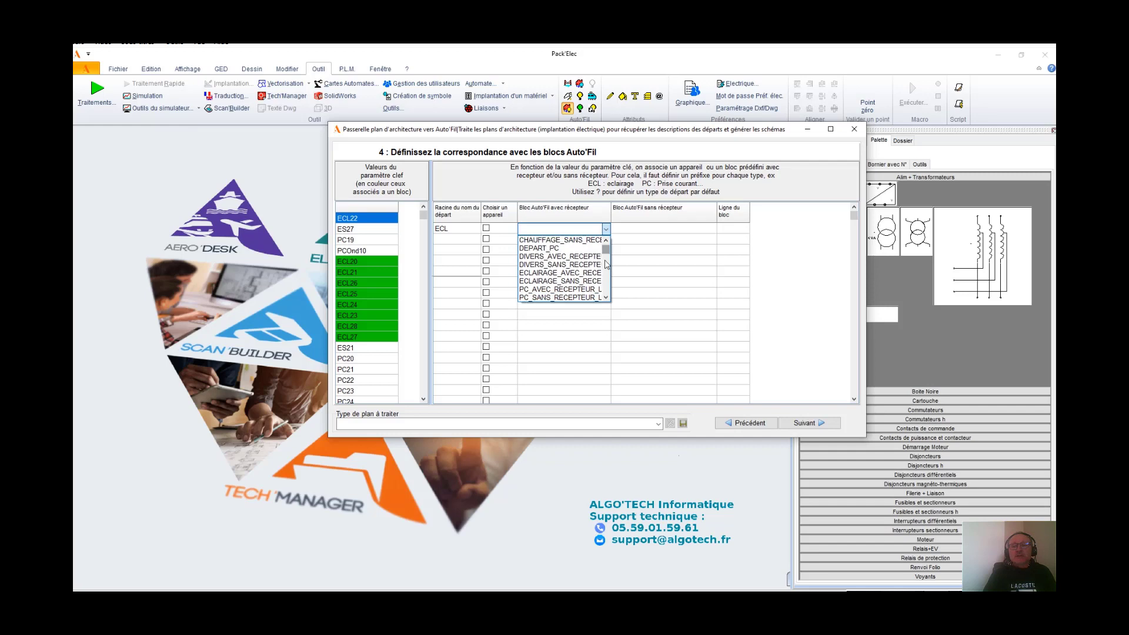
scroll(606, 286, down, 3)
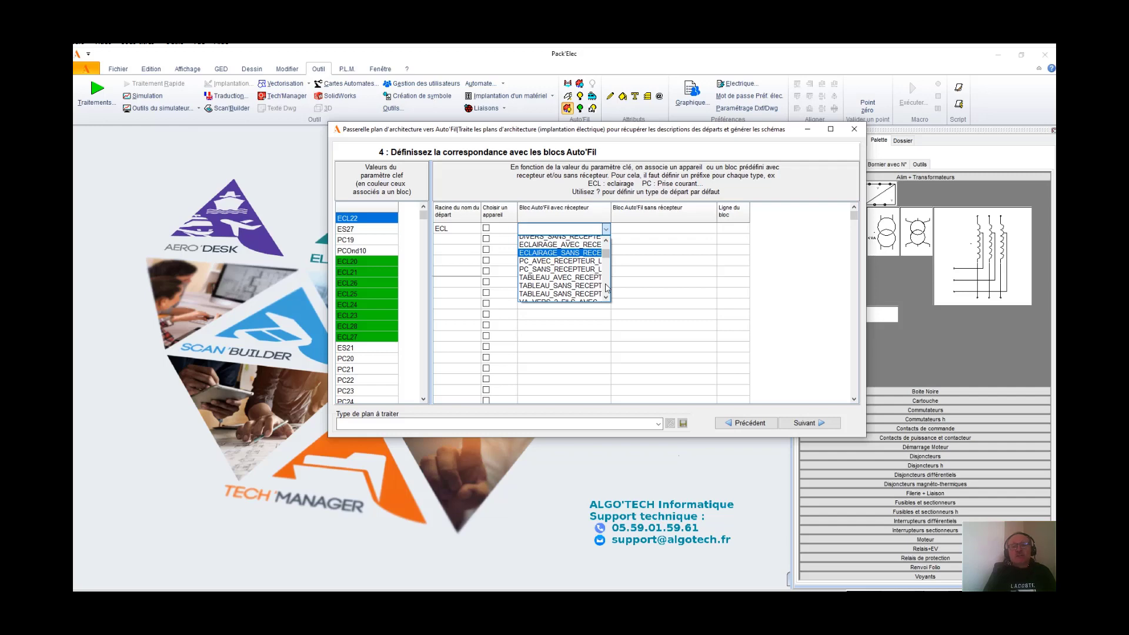
scroll(608, 288, down, 5)
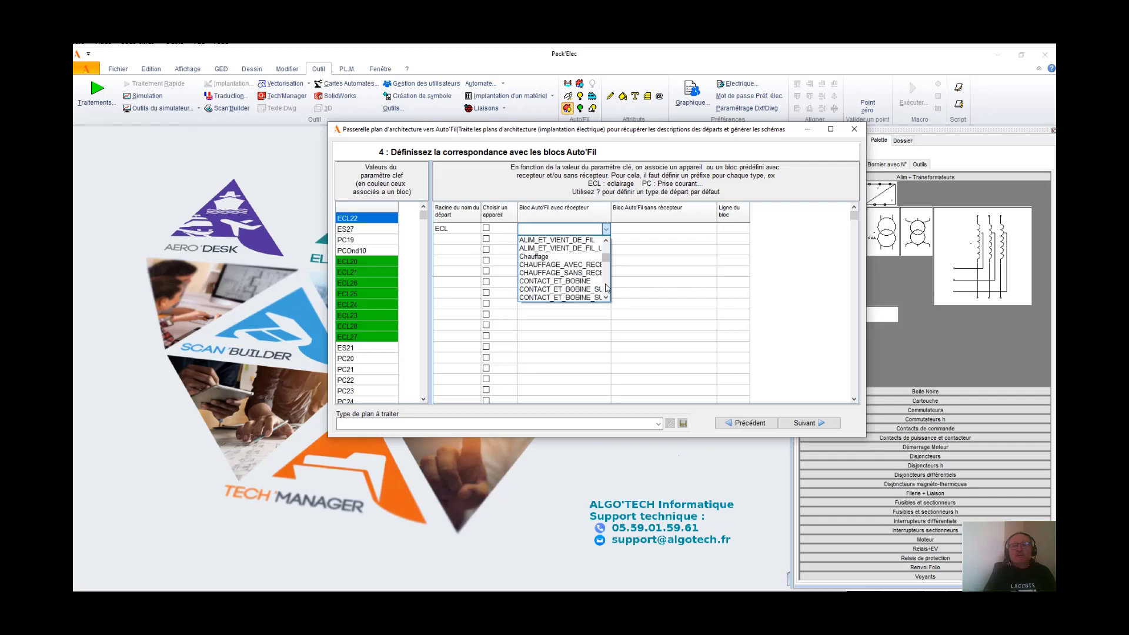
scroll(608, 288, down, 5)
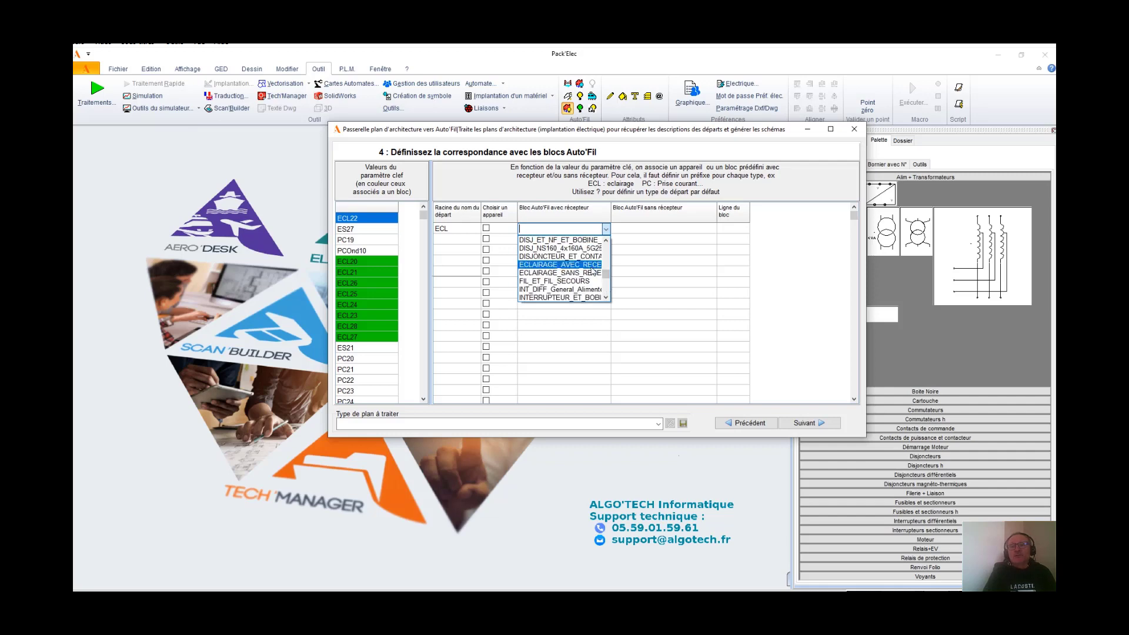
click(591, 265)
Associate the ECL root with ECLAIRAGE_SANS_RECEPTEUR as its block without a receiver.
click(663, 232)
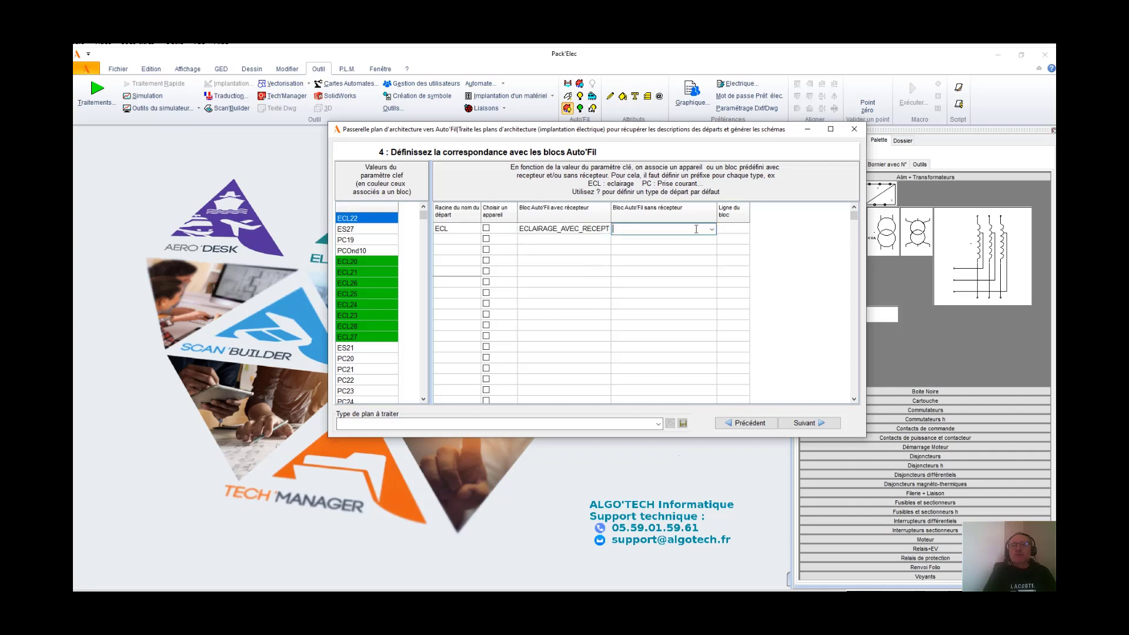
click(711, 229)
scroll(709, 274, down, 5)
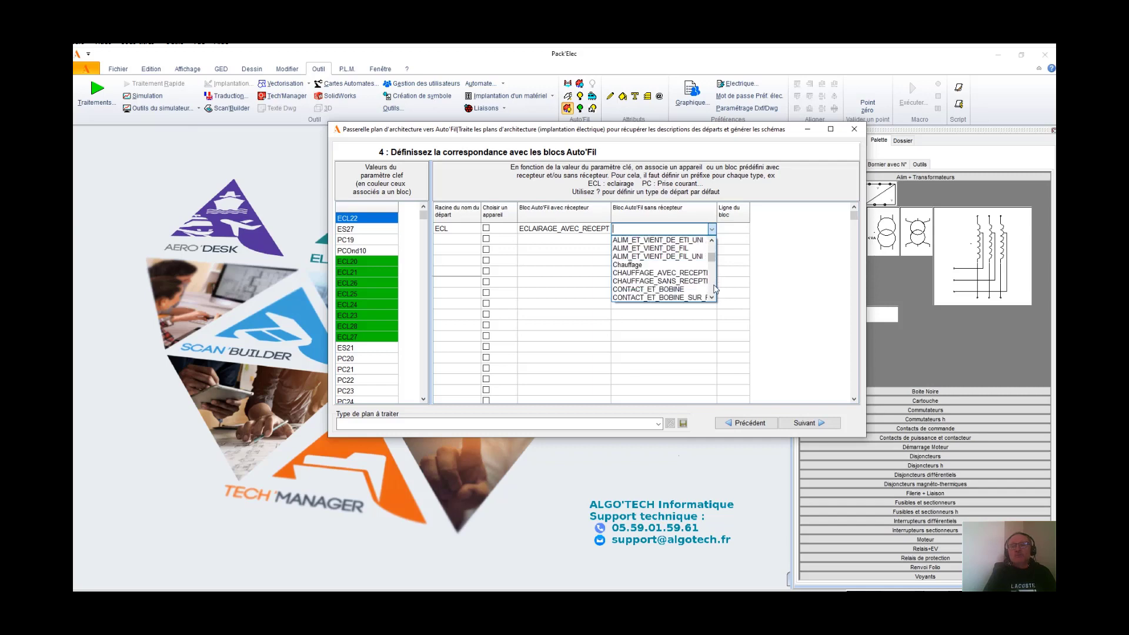
scroll(714, 288, down, 4)
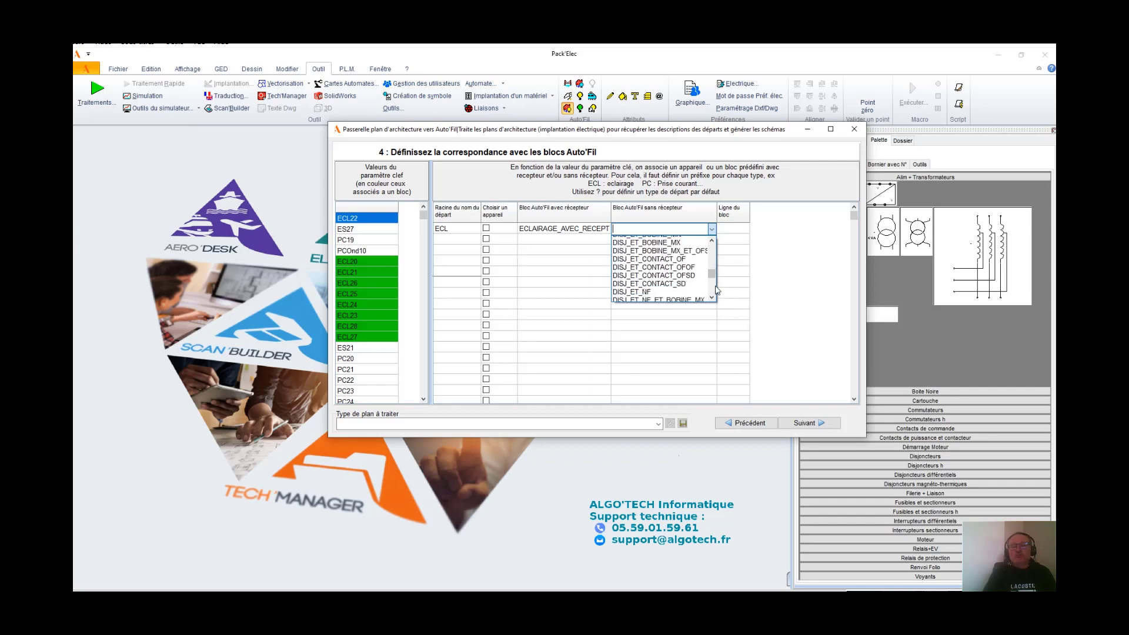
click(703, 281)
Define PC as the second feeder name root in the correspondence table.
click(582, 240)
click(451, 241)
click(450, 241)
text(PC)
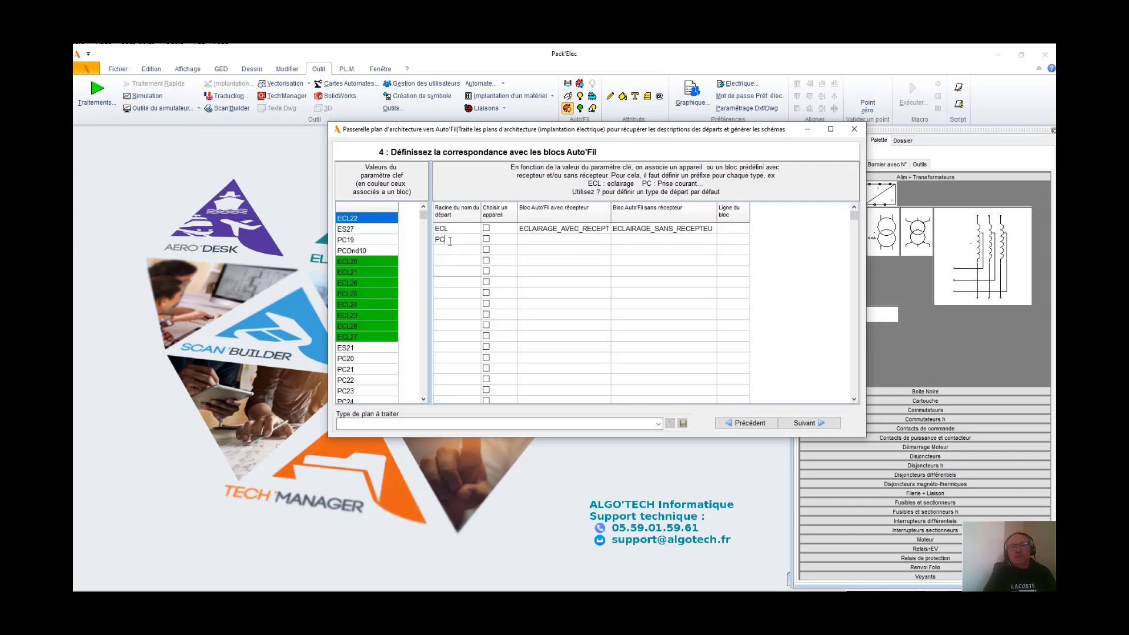
click(468, 260)
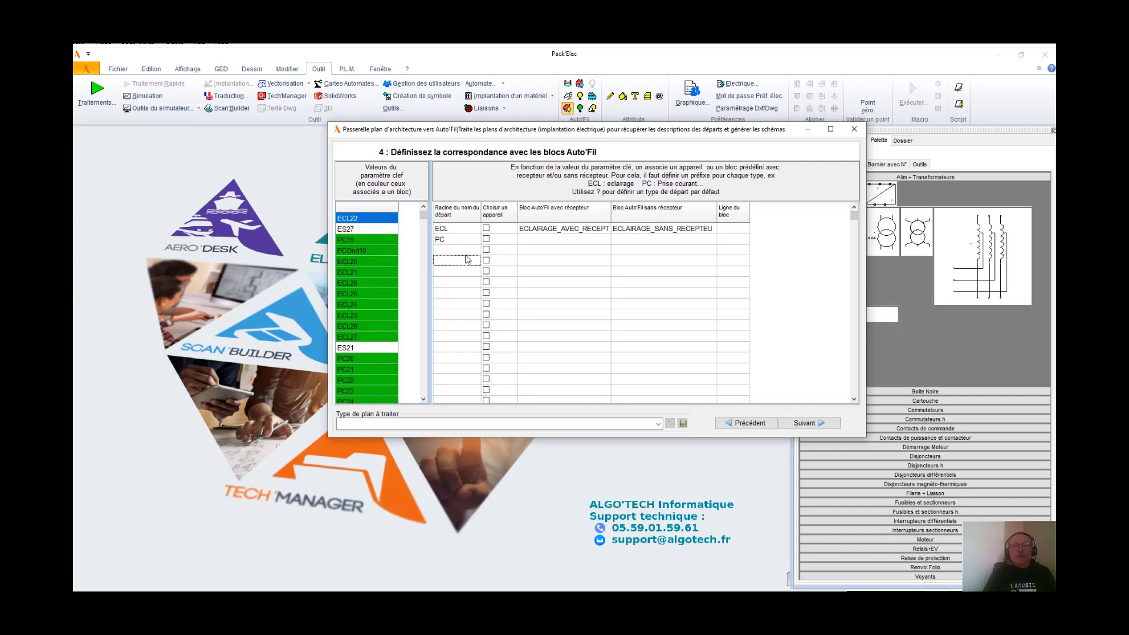
Load the saved options of the ALGOTECH model as the type of plan to process.
click(659, 424)
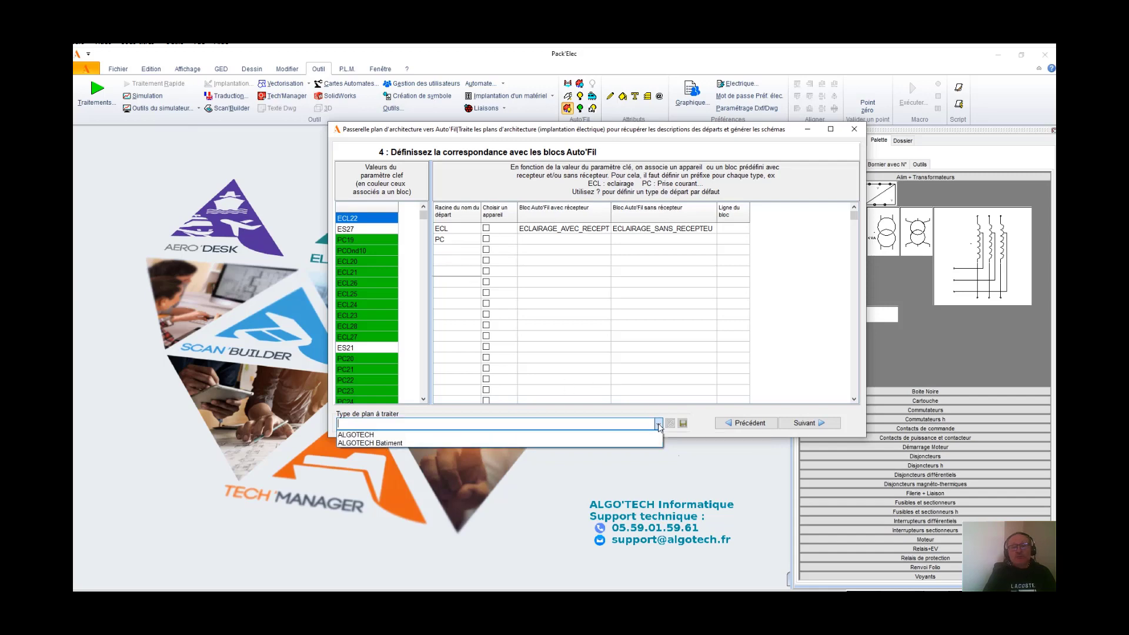
click(402, 437)
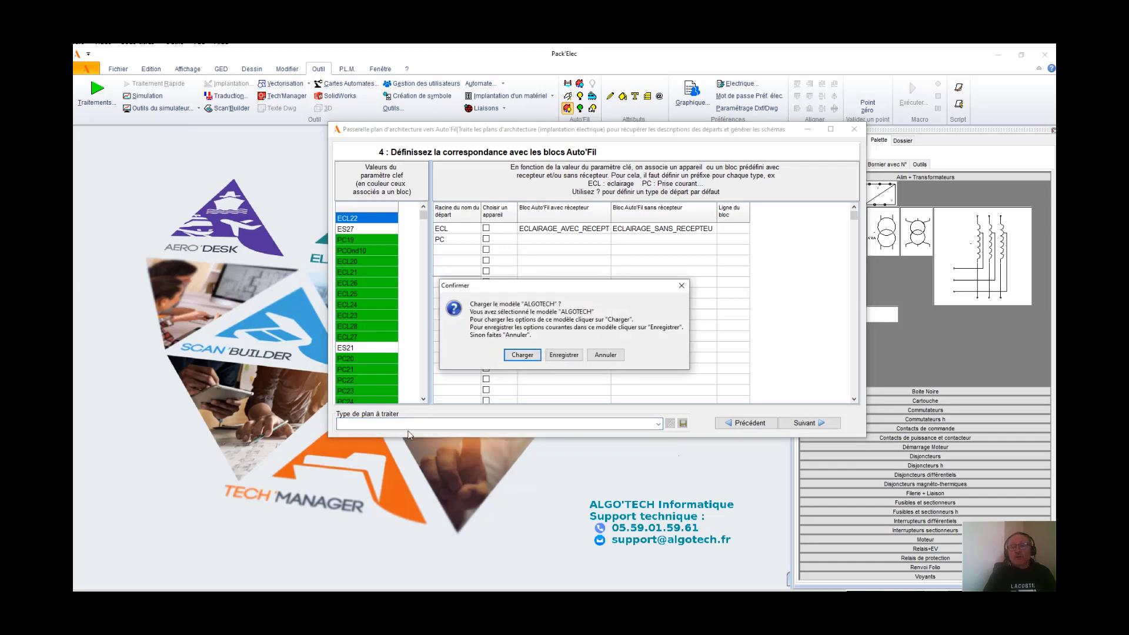
click(529, 355)
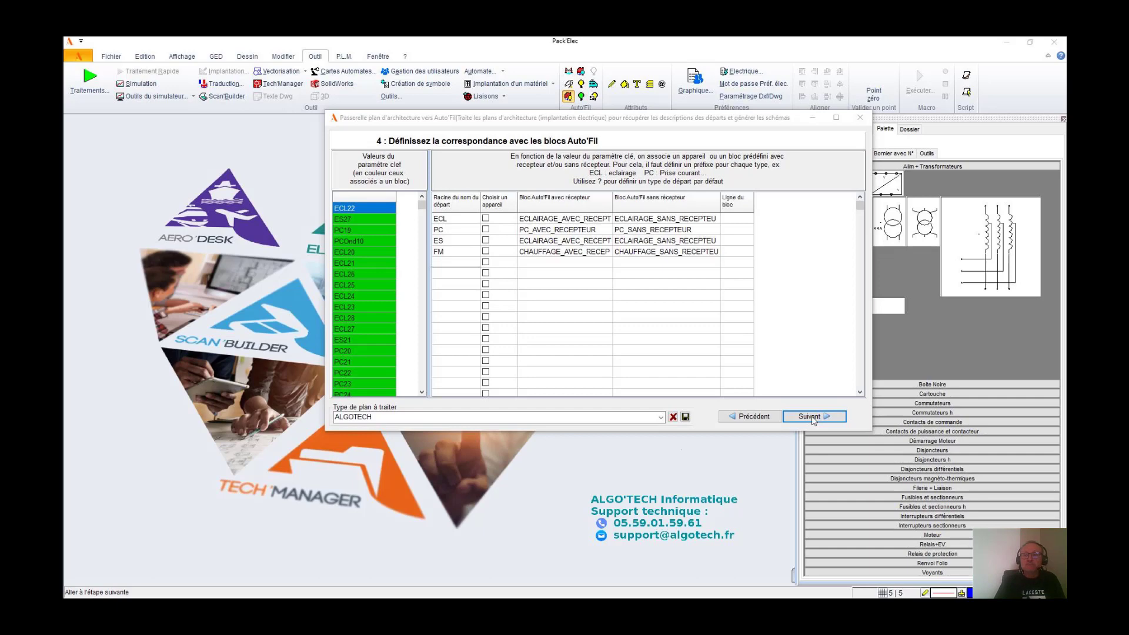
Set the Auto'Fil configuration to the representation without receivers and validate it.
click(811, 417)
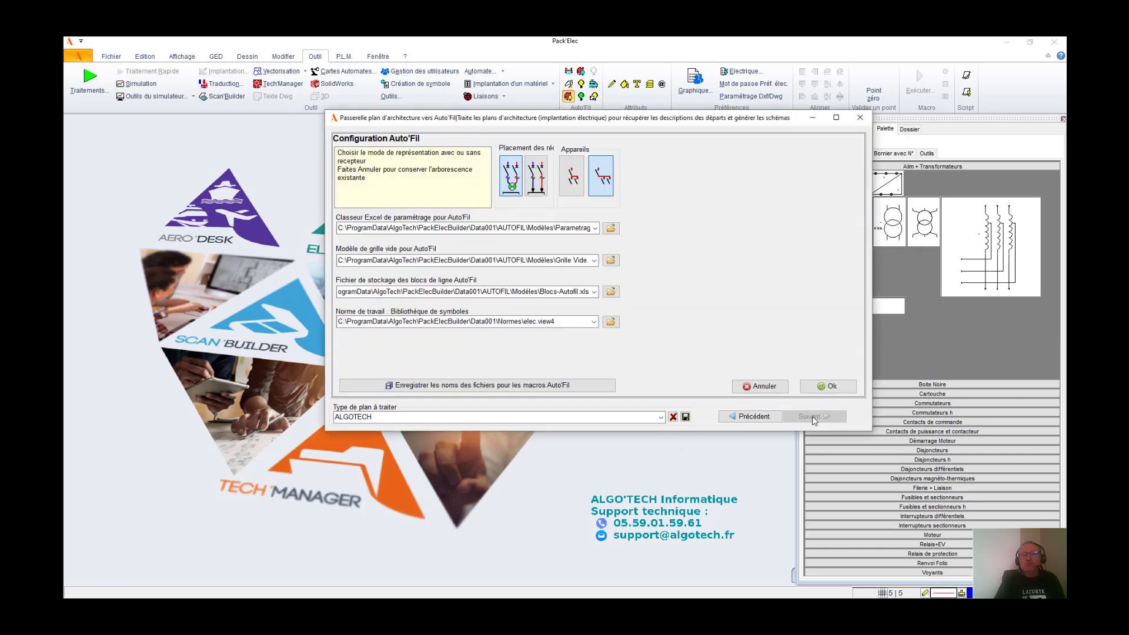
click(543, 179)
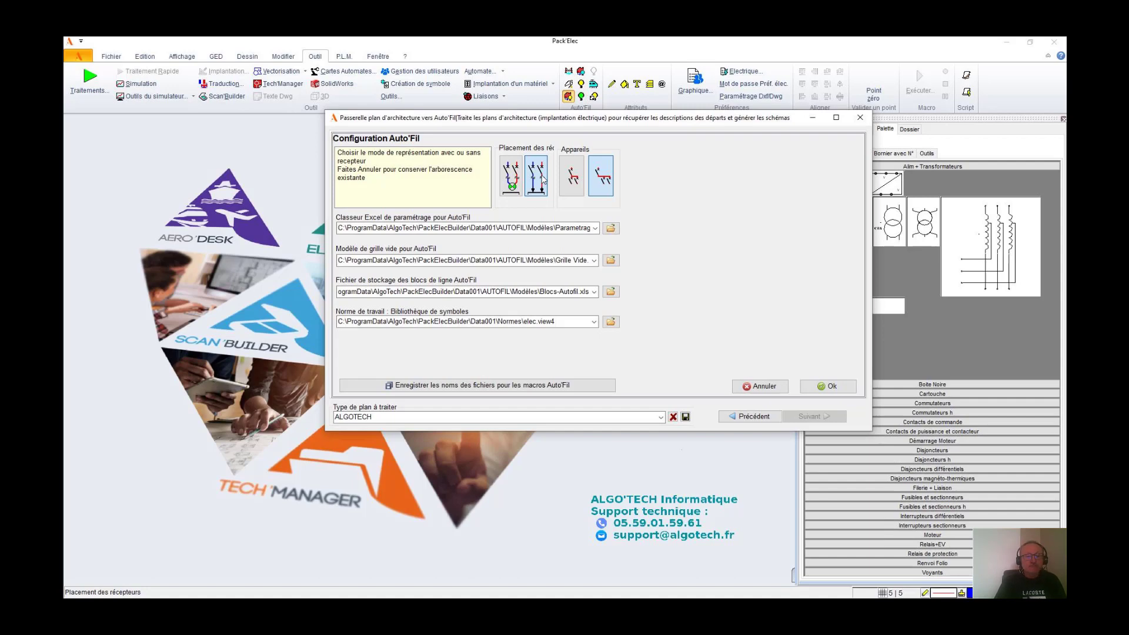
click(824, 388)
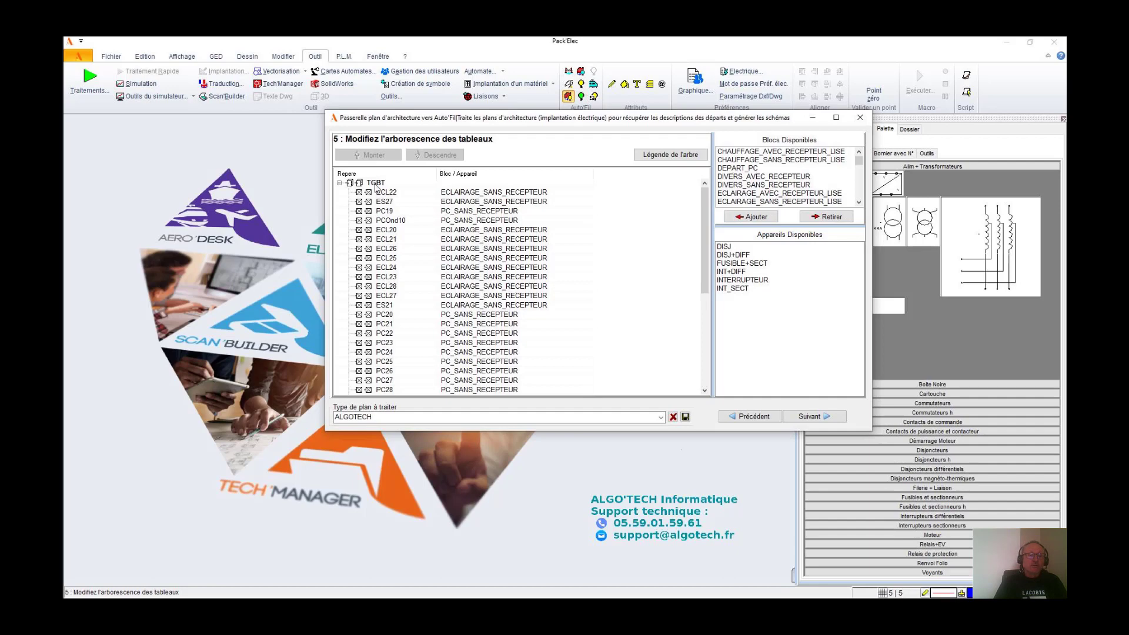
Add an INT_SECT device with the label IG1 under the TGBT board in the tree.
click(375, 183)
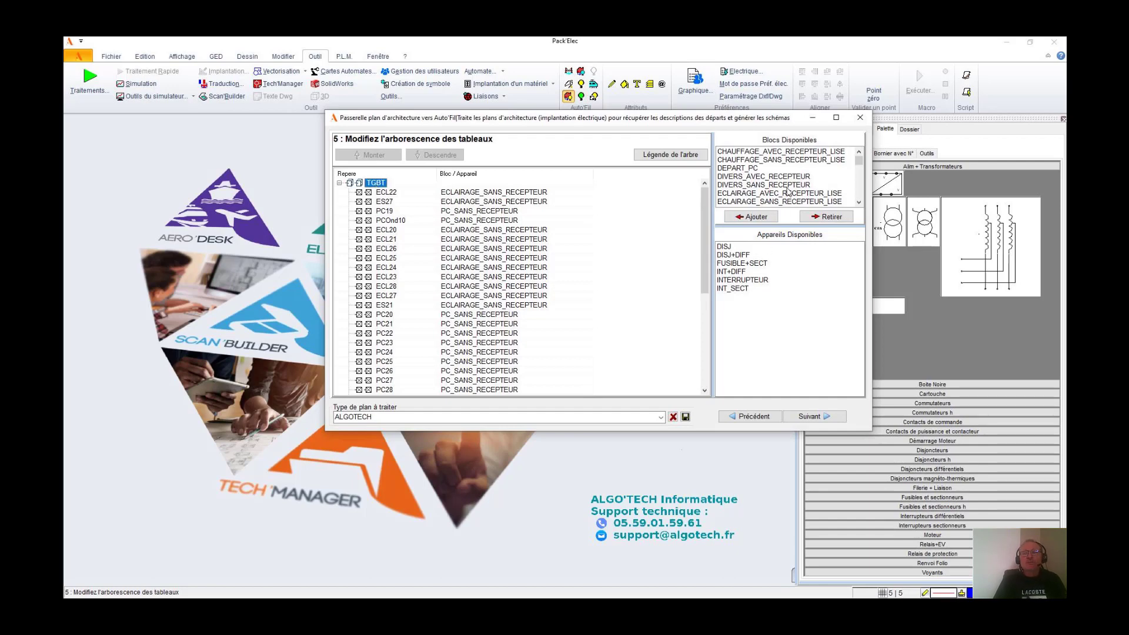
scroll(860, 196, down, 1)
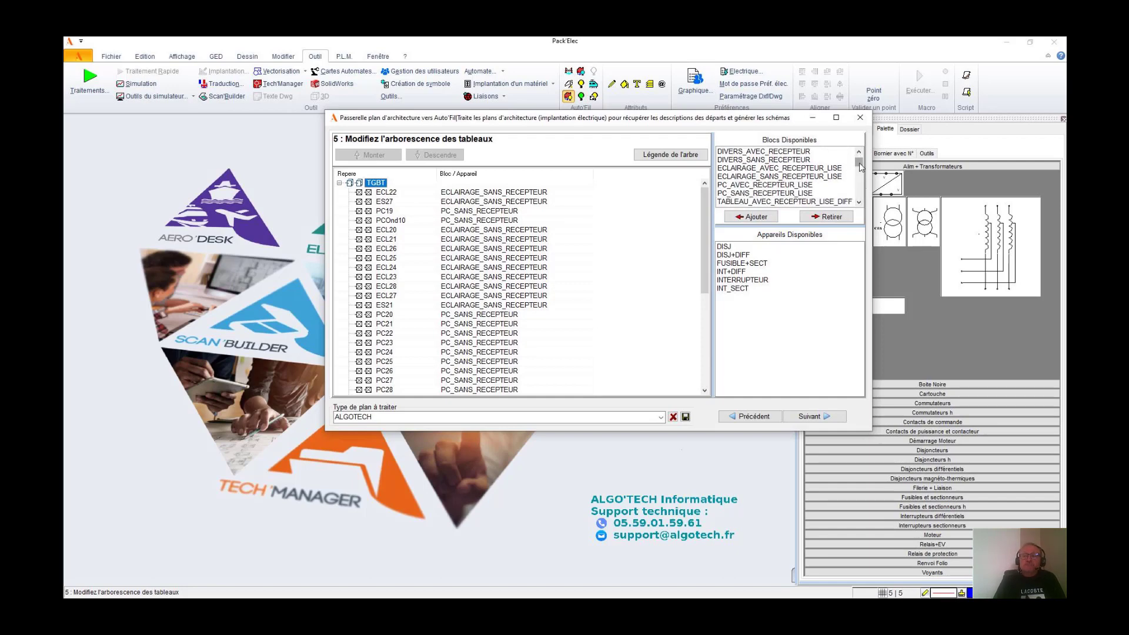
scroll(861, 194, up, 1)
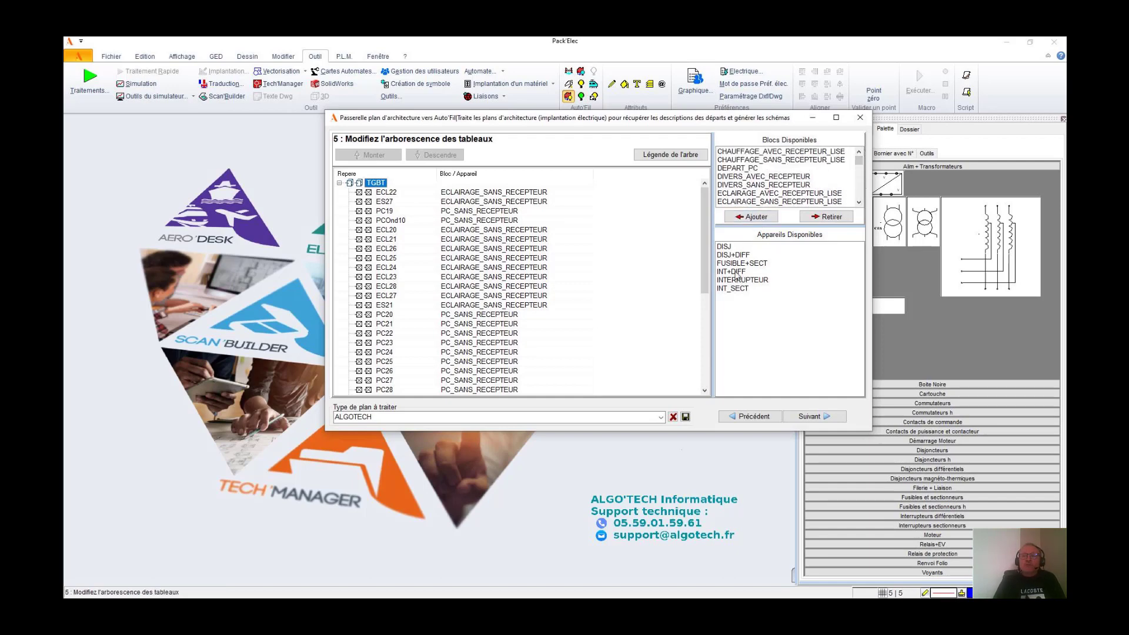
click(739, 289)
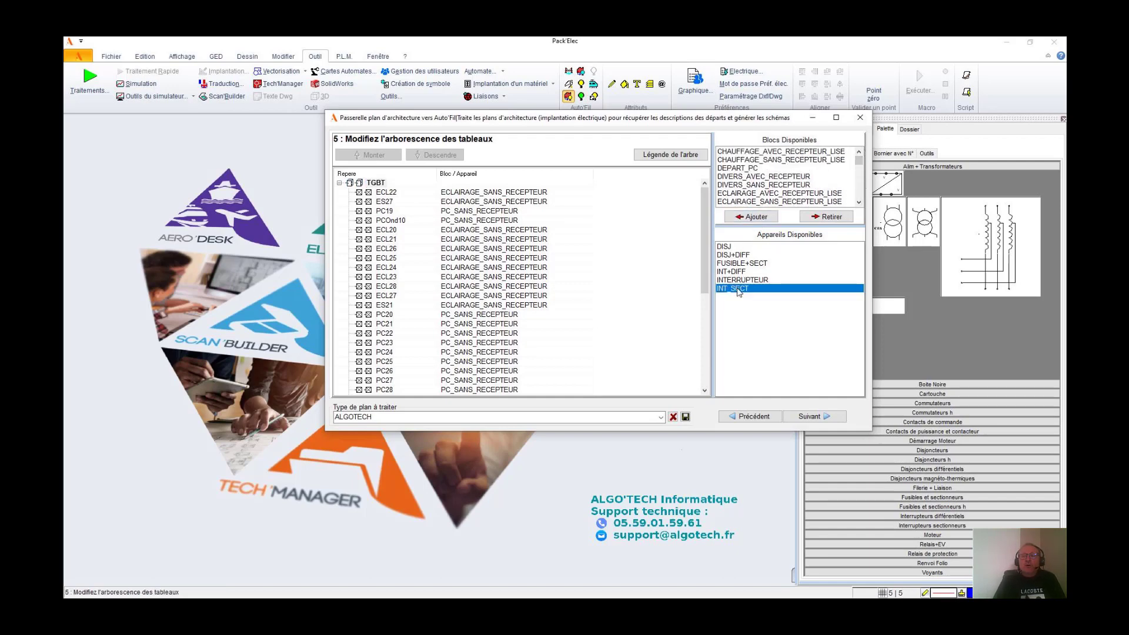
click(755, 219)
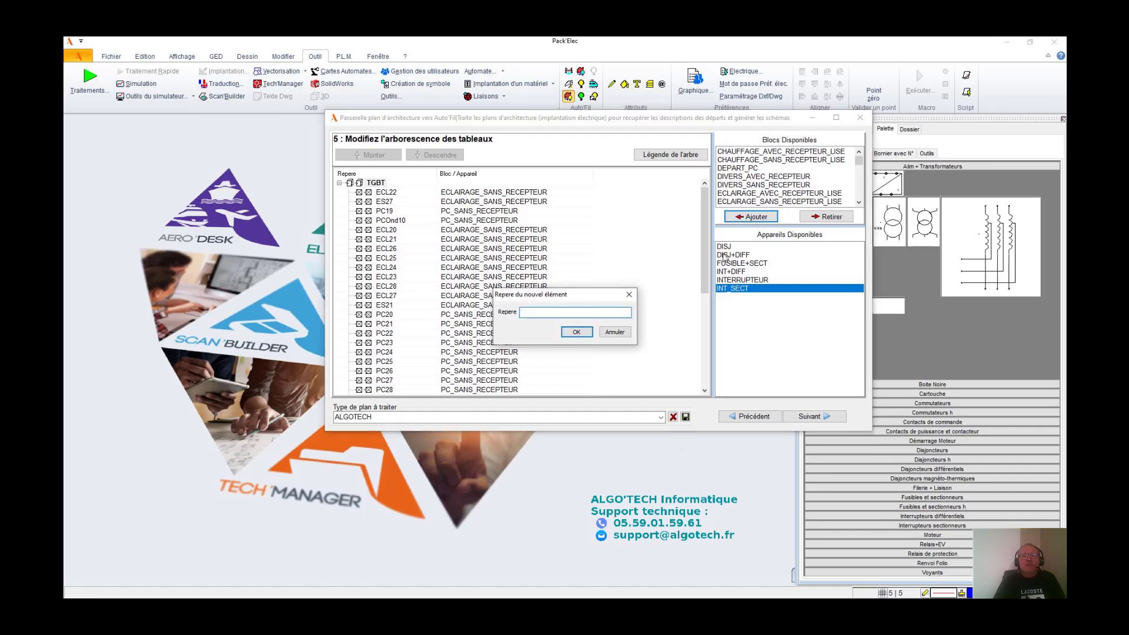
text(IH)
text(1)
click(577, 333)
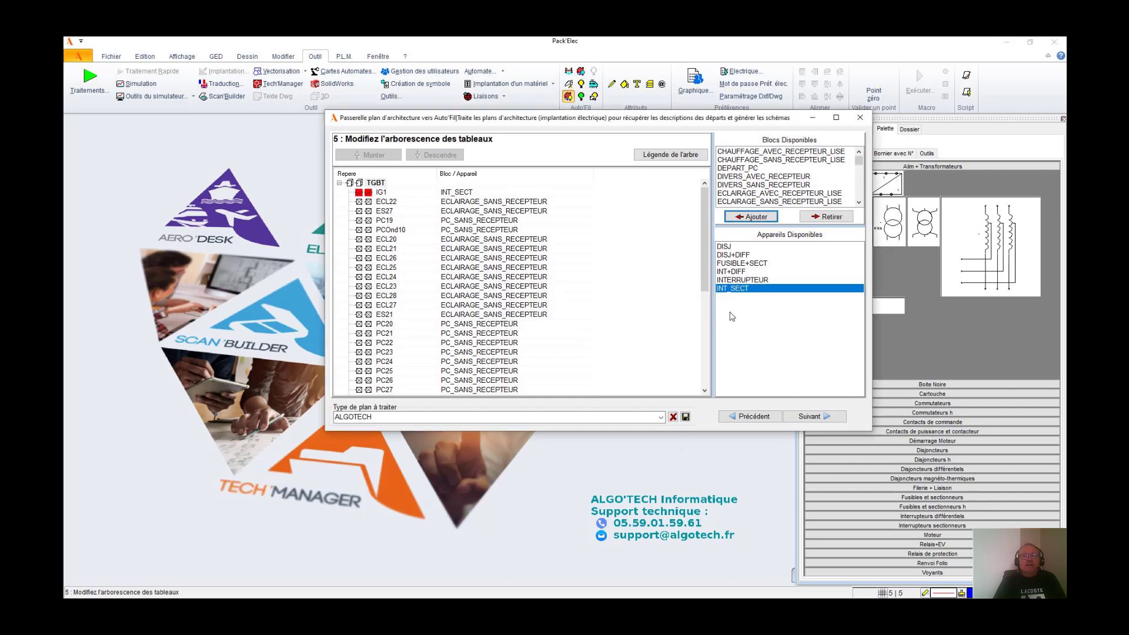
Add four DISJ+DIFF devices labelled D1, D2, D3 and D4 under the TGBT board in the tree.
click(746, 257)
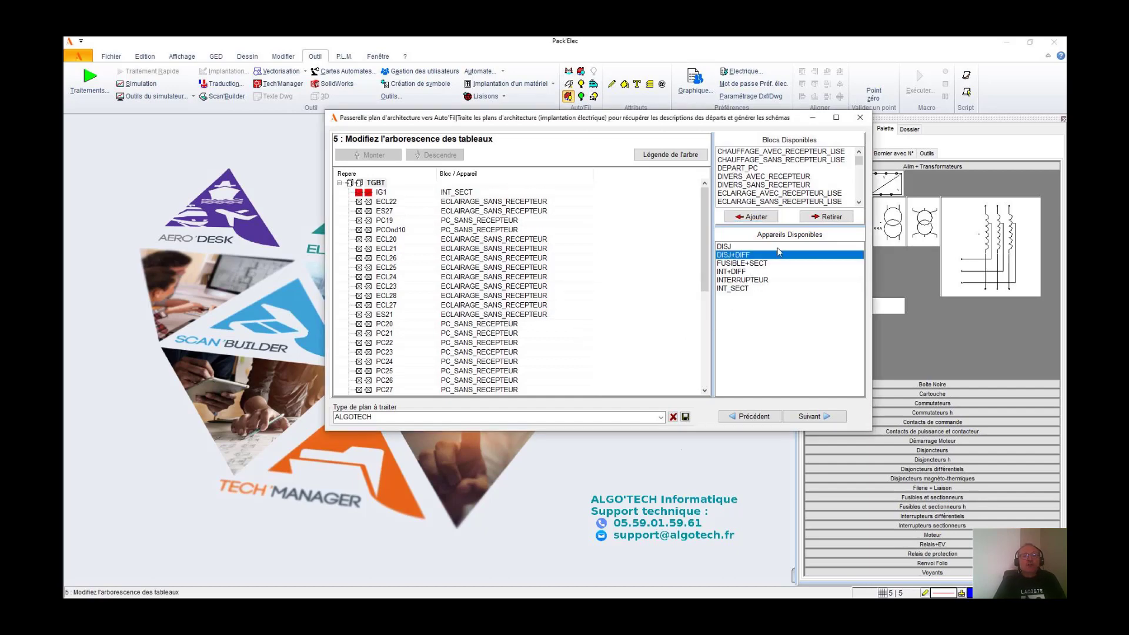
click(757, 218)
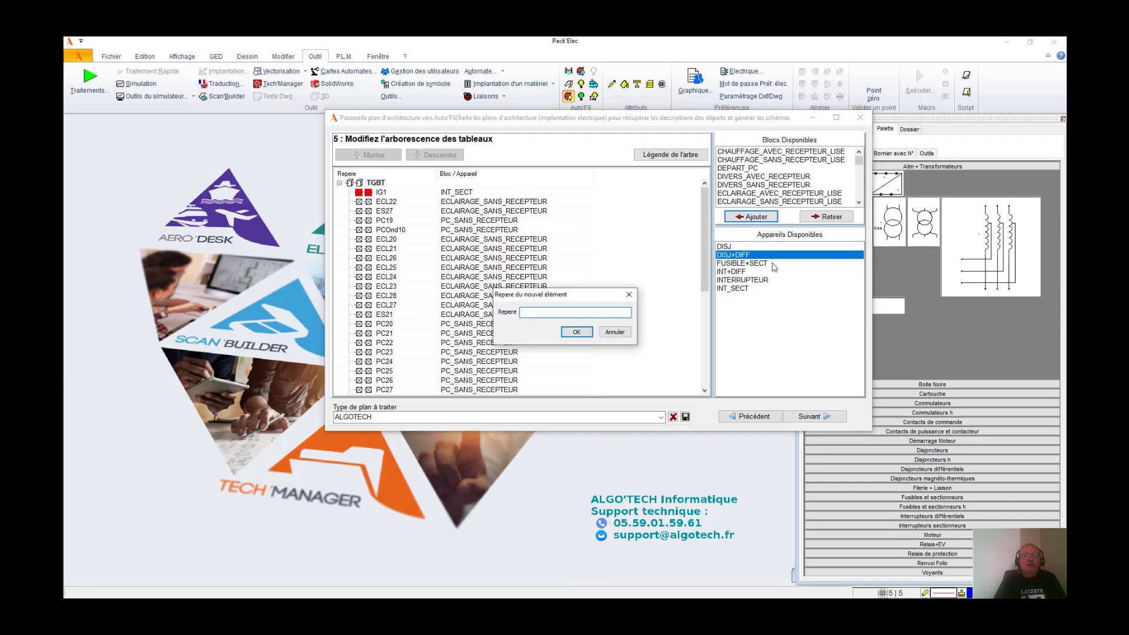
text(D1)
click(577, 332)
click(751, 217)
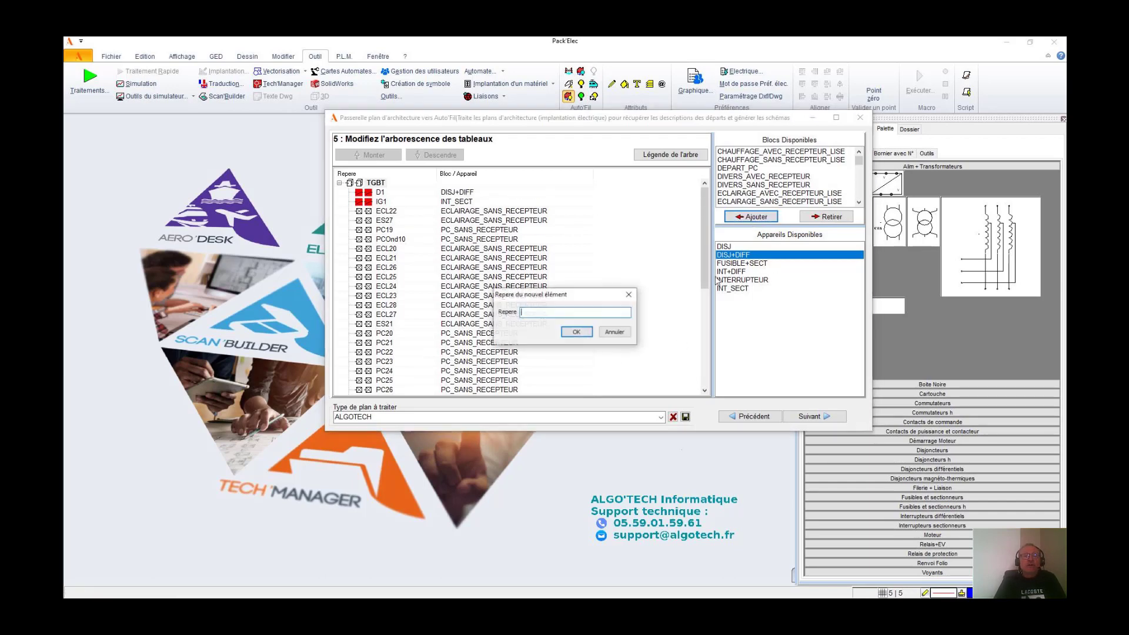
text(D2)
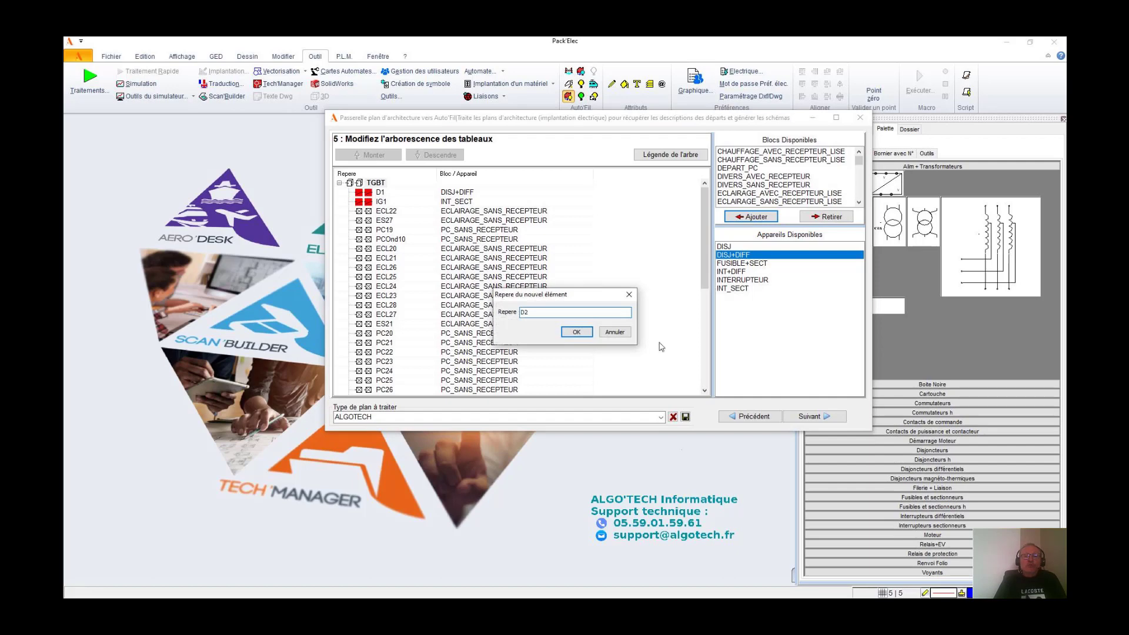
click(584, 333)
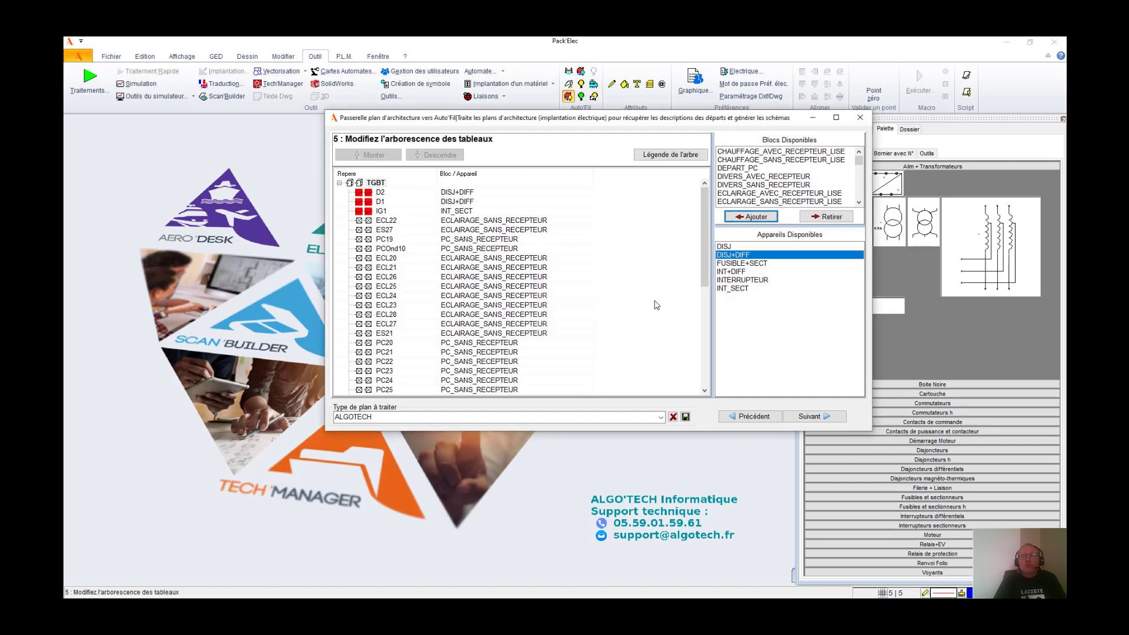
click(747, 221)
text(D3)
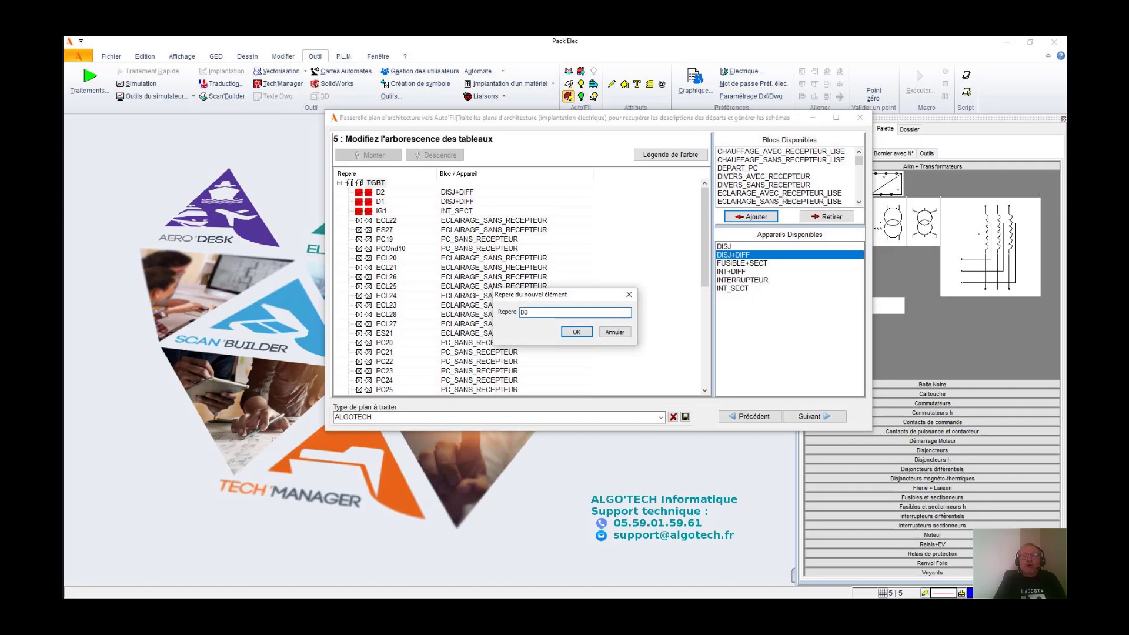
click(588, 333)
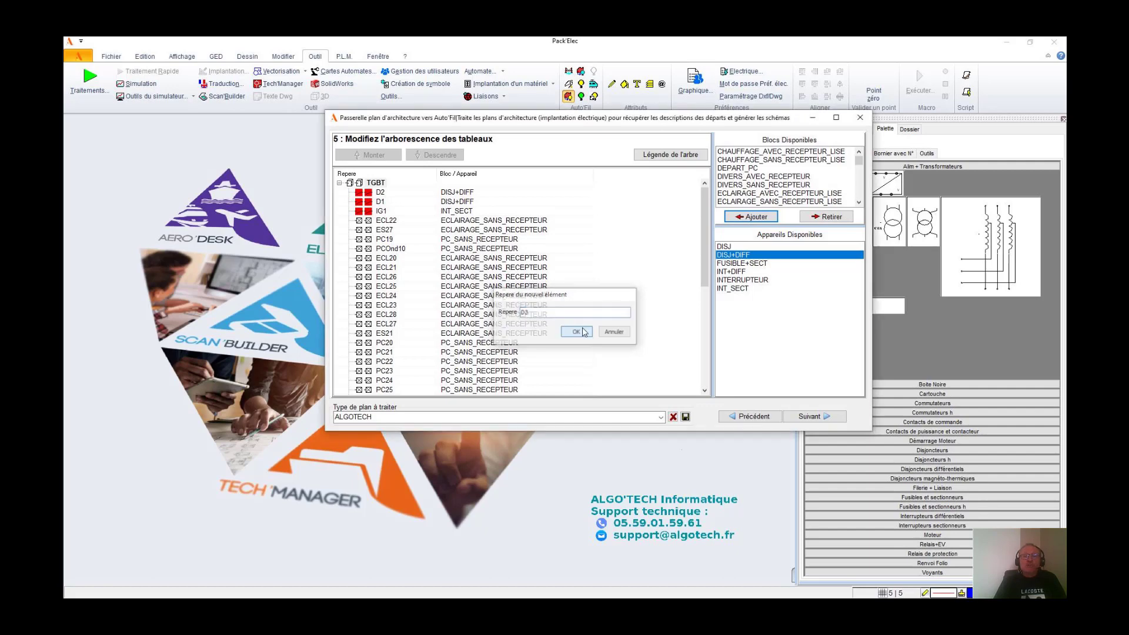
click(757, 216)
text(D4)
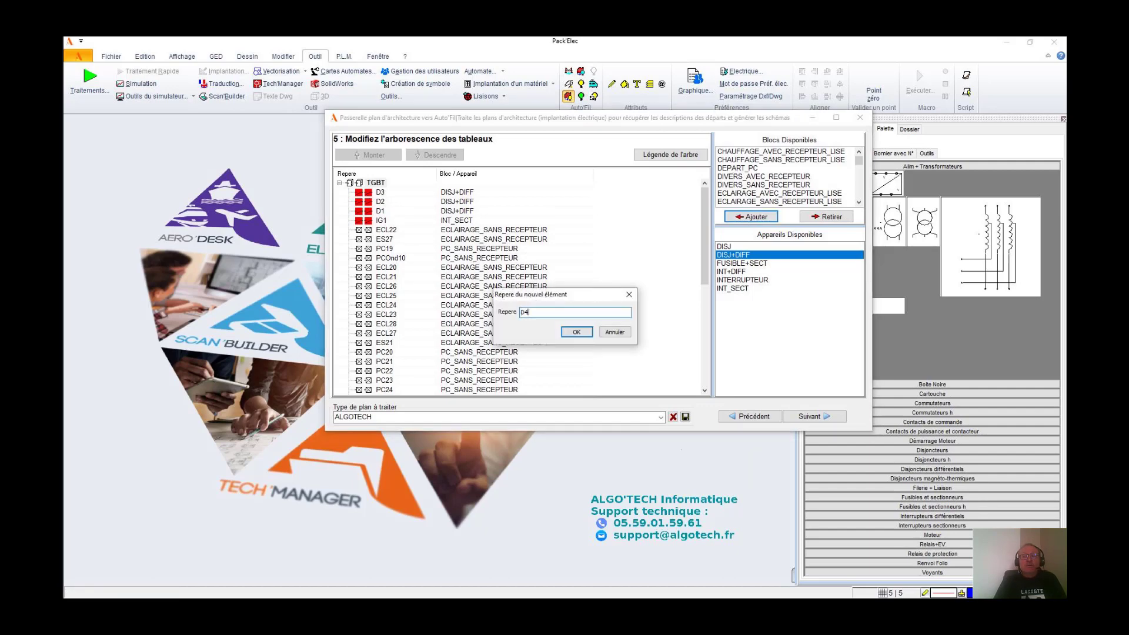
click(576, 333)
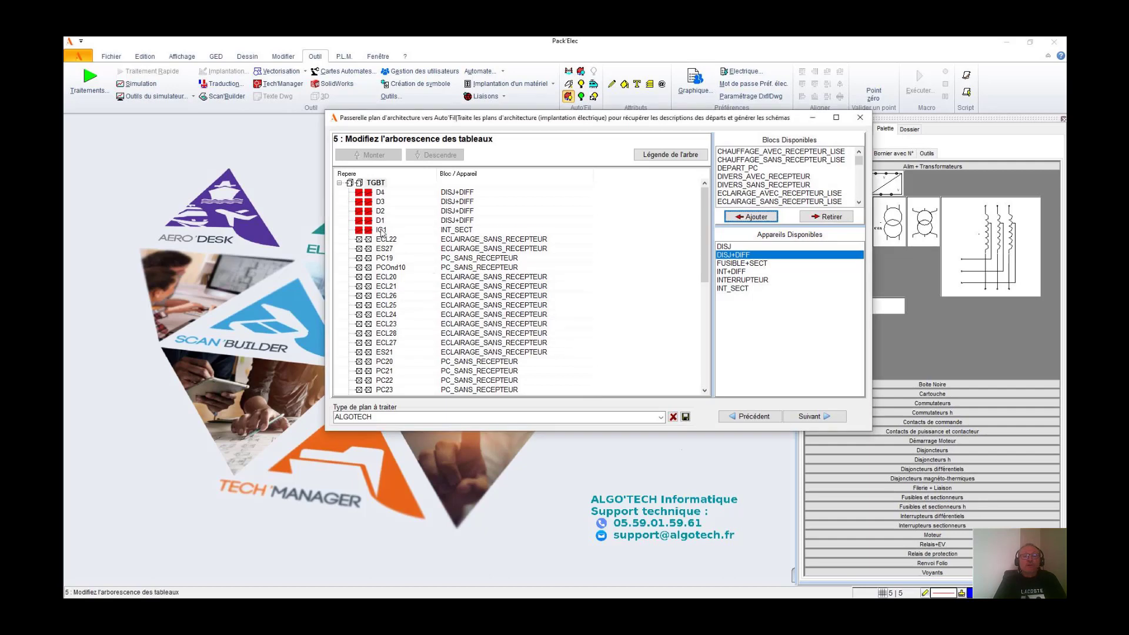
Nest D1 under IG1 and place the feeders ECL22 and ES27 under D1.
drag(380, 221, 389, 230)
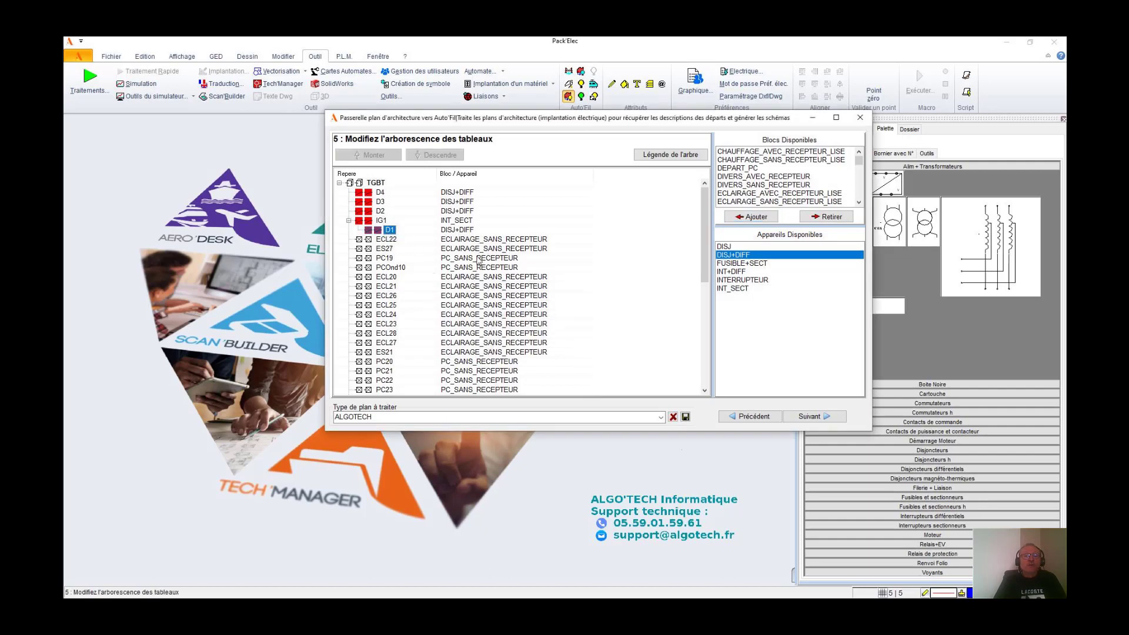
click(387, 249)
shift+click(389, 240)
drag(388, 241, 381, 223)
Nest D2 and D3 under IG1, with feeder PC19 under D2 and feeder PCOnd10 under D3.
click(391, 260)
drag(391, 263, 389, 250)
click(378, 203)
drag(378, 205, 382, 212)
drag(387, 269, 390, 264)
Move the feeders from ECL20 through ES21 under D1, and nest D4 under IG1.
click(393, 277)
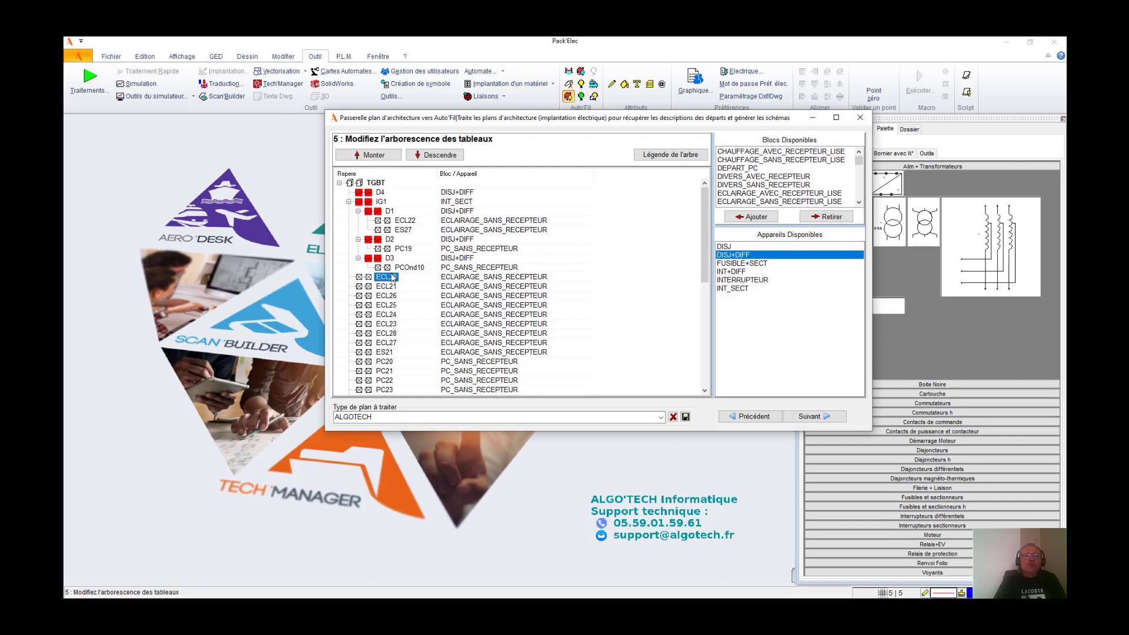
shift+click(393, 352)
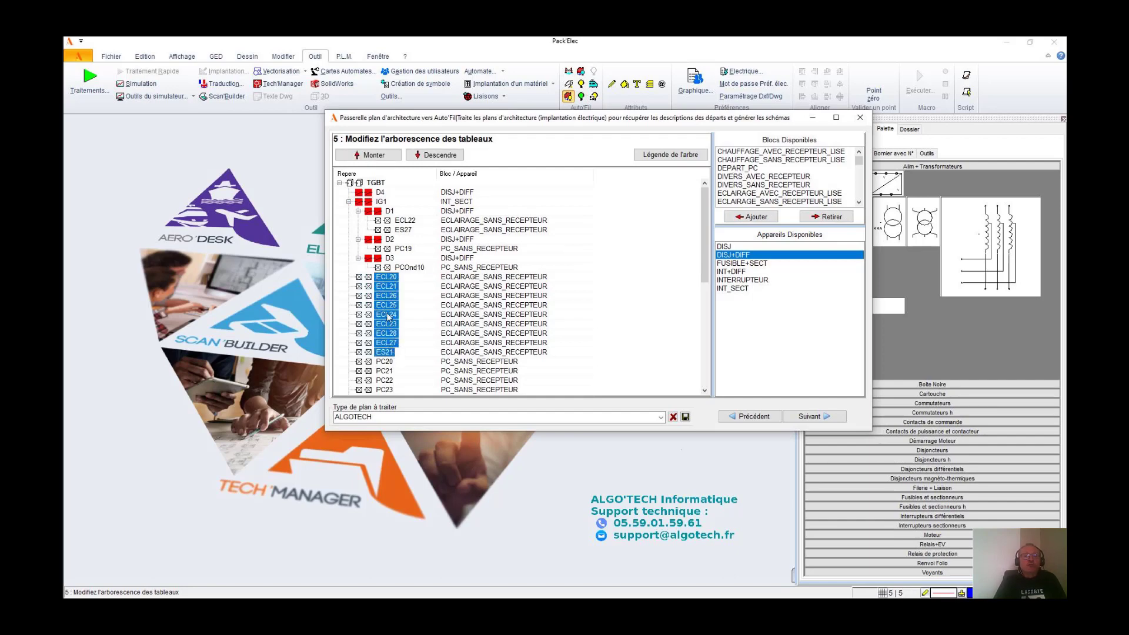
drag(389, 331, 589, 228)
click(380, 193)
mouse_move(380, 193)
mouse_down()
mouse_move(400, 235)
mouse_move(381, 202)
mouse_up()
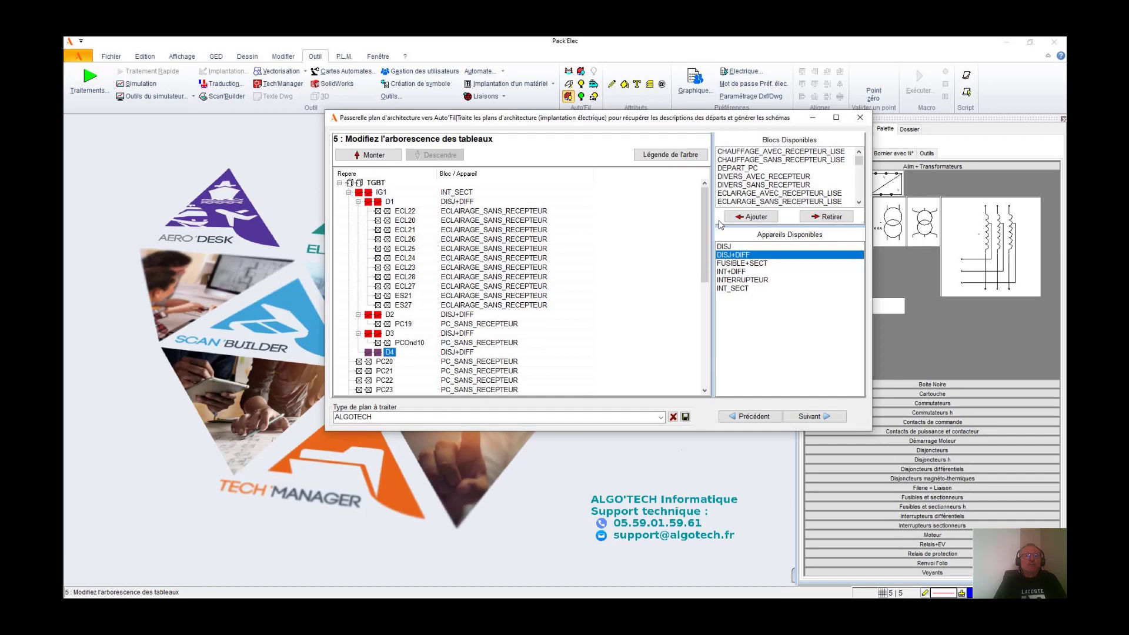
Move the feeders PC20 through PC32 under D2 in the board tree.
mouse_move(706, 221)
mouse_down()
mouse_move(706, 246)
mouse_move(708, 223)
mouse_up()
click(388, 361)
drag(399, 385, 390, 385)
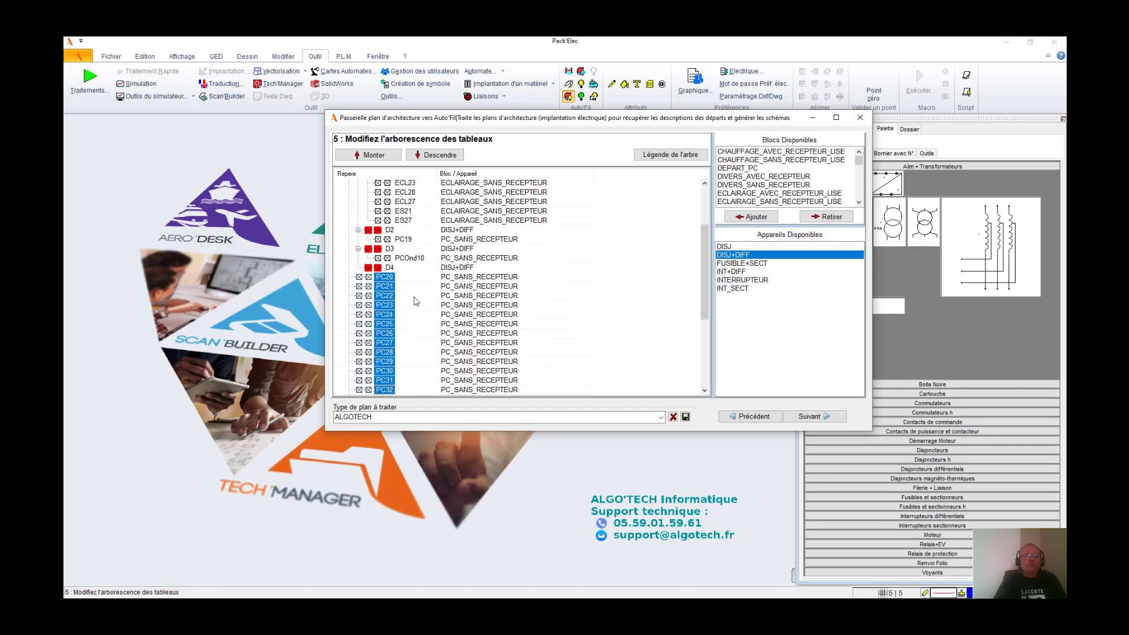
drag(389, 281, 401, 235)
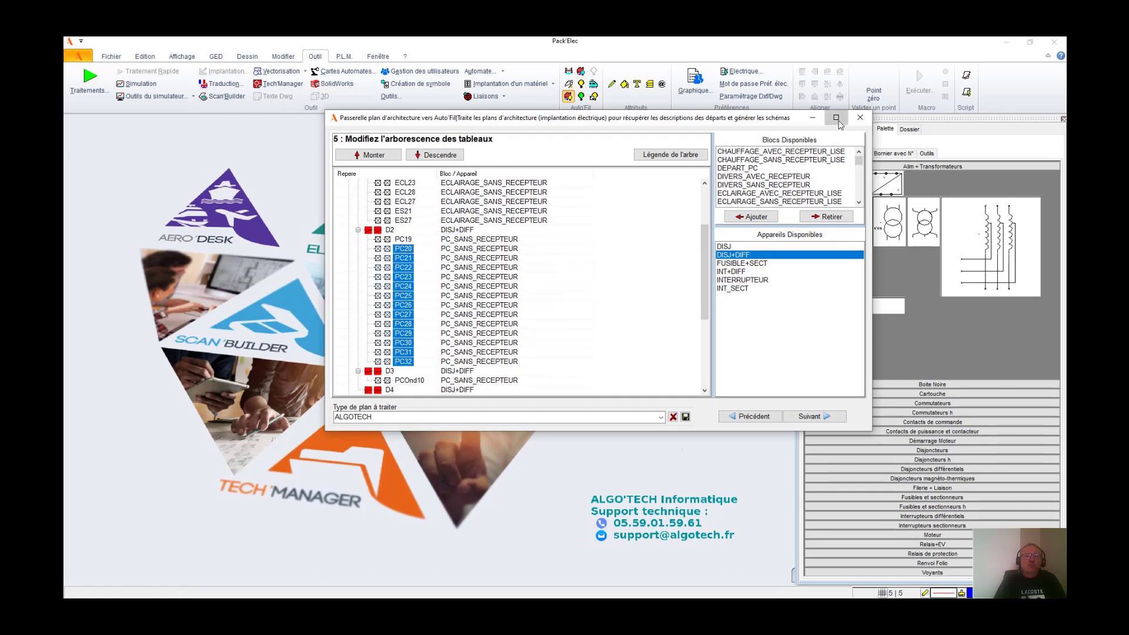
Enlarge the gateway window to full screen and move the feeders FM33 through FM39 under D4.
click(836, 118)
click(127, 406)
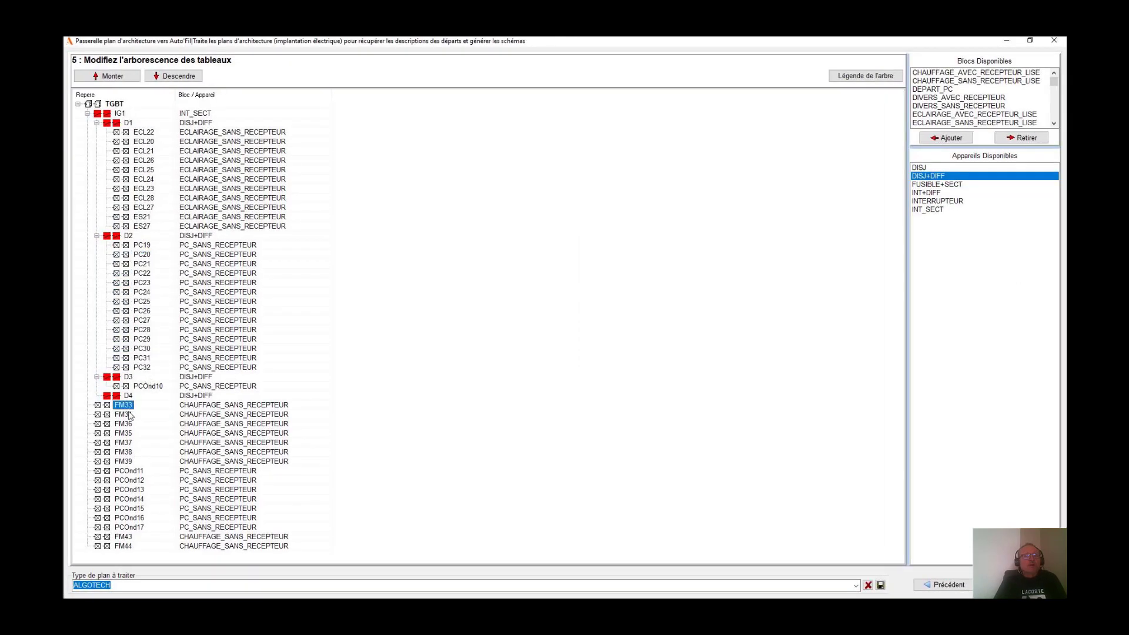
shift+click(132, 462)
drag(128, 405, 129, 396)
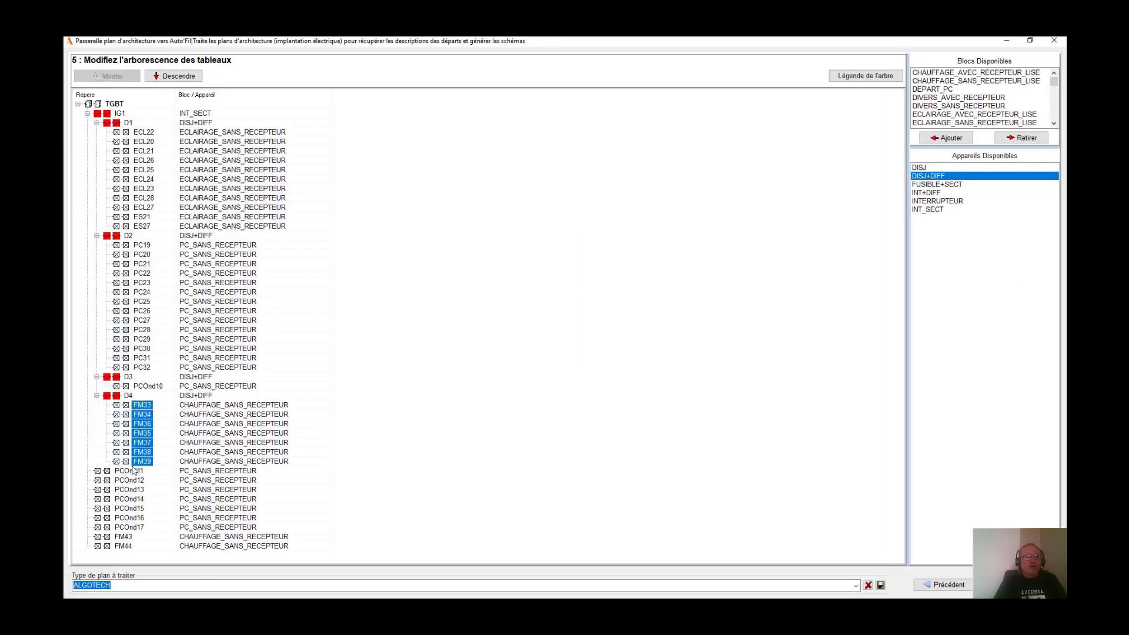
Move the feeders PCOnd11 through PCOnd17 under D3, and the feeders FM43 and FM44 under D4.
click(129, 471)
shift+click(143, 528)
drag(136, 495, 129, 382)
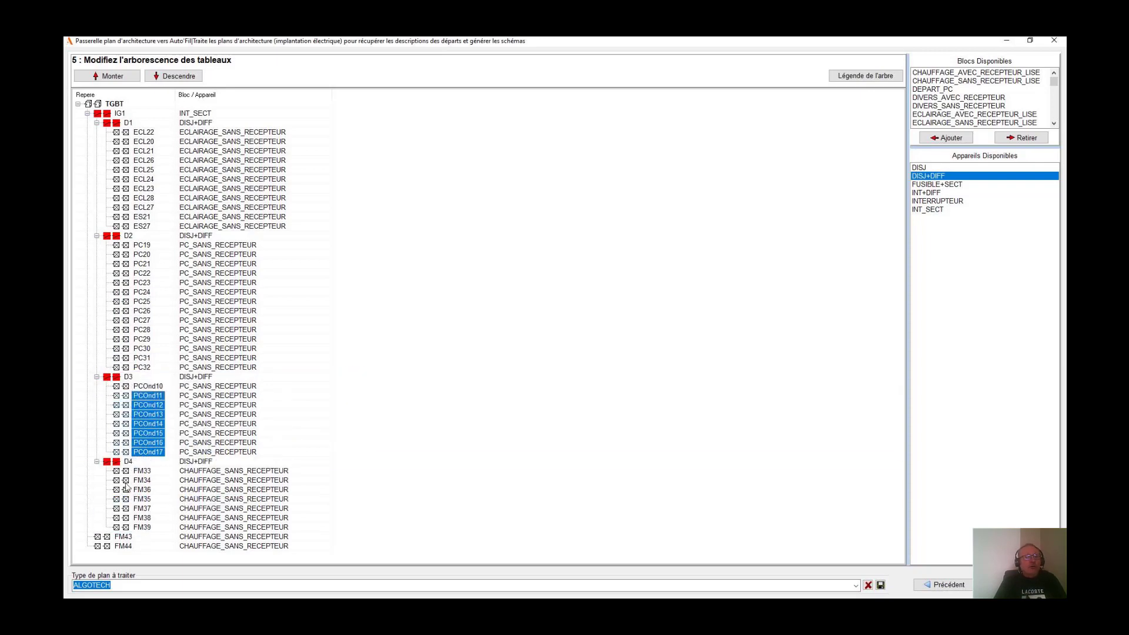
click(129, 537)
shift+click(126, 547)
drag(128, 545, 355, 525)
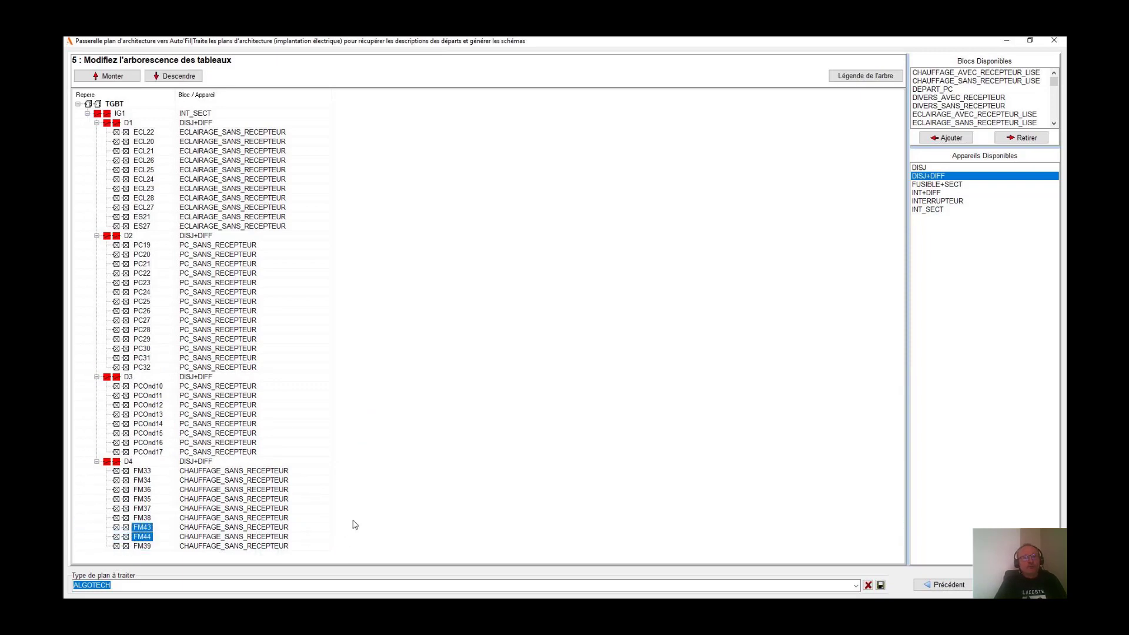
Give the Auto'Fil Excel file the same name as the plan and run the conversion to generate the schematic.
click(1015, 586)
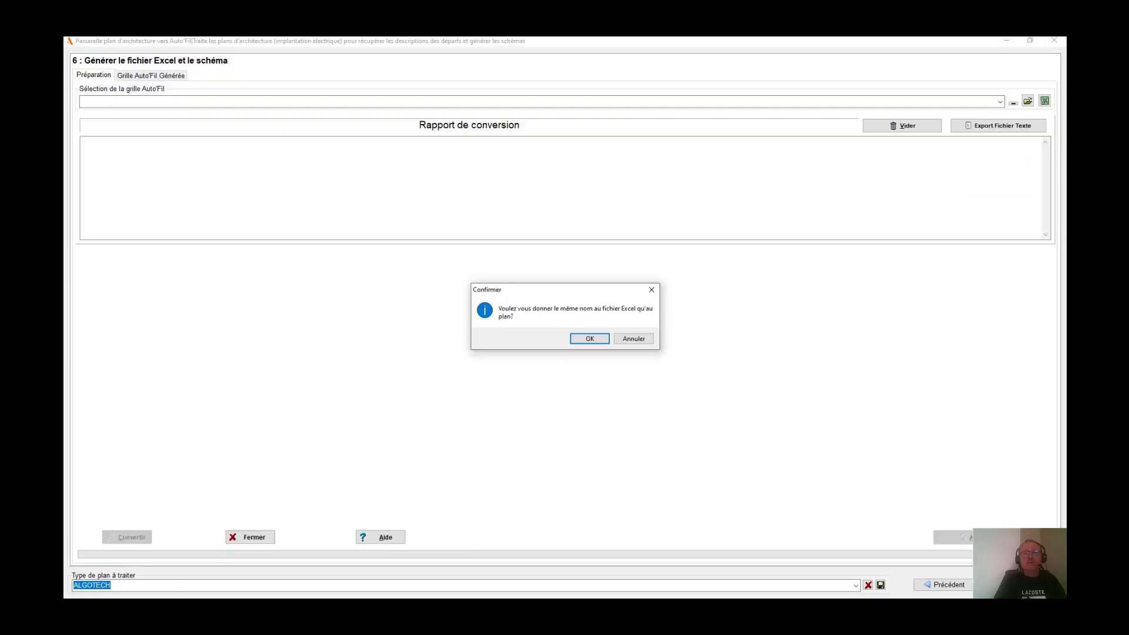
click(590, 339)
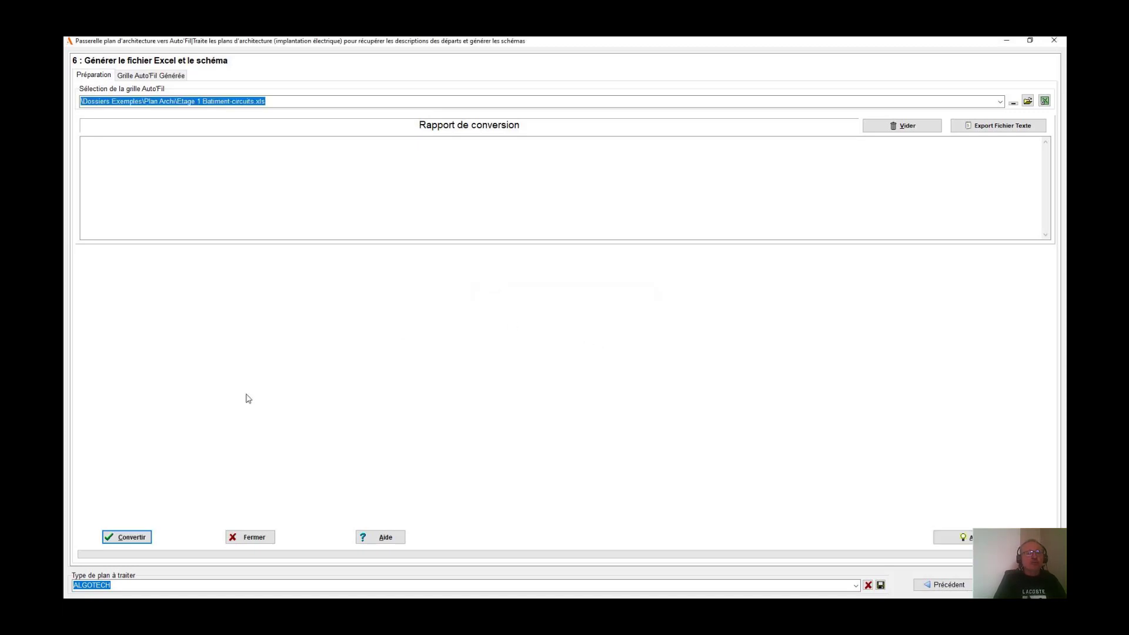
click(126, 539)
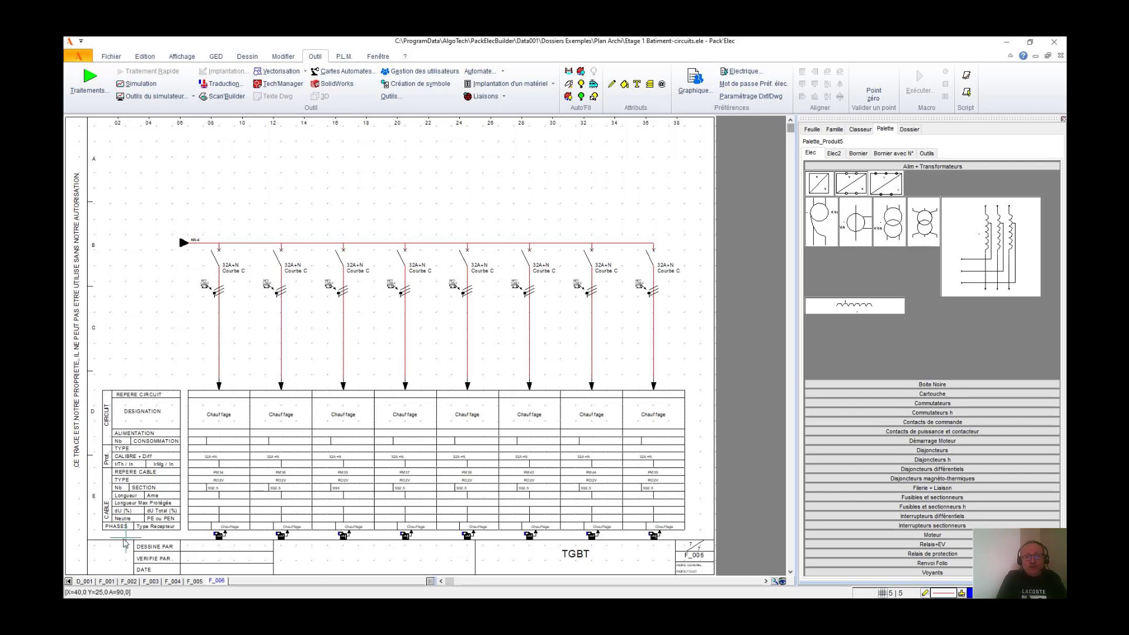
Review the generated TGBT schematic folios from F_001 through F_006.
click(108, 581)
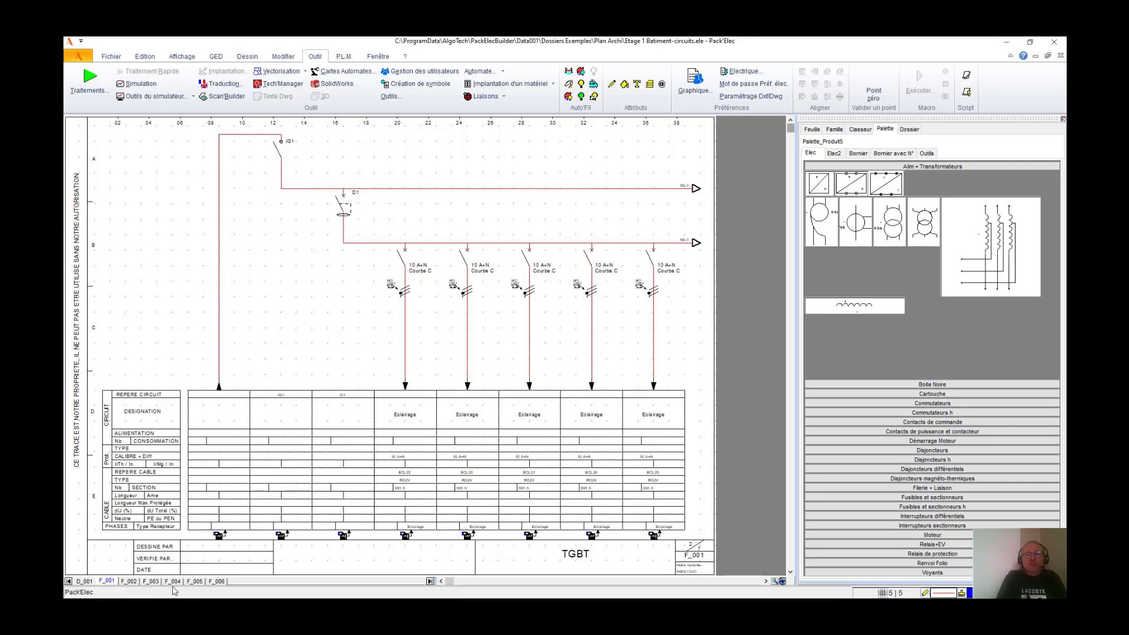
click(132, 581)
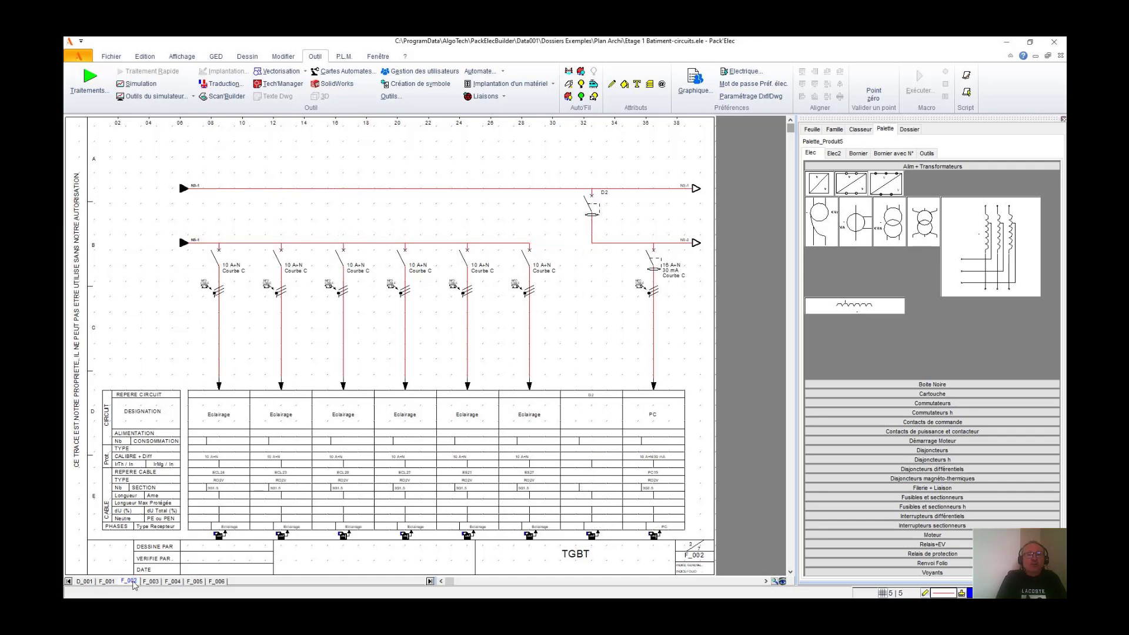
key(Page_Down)
key(Page_Down)
key(Page_Down)
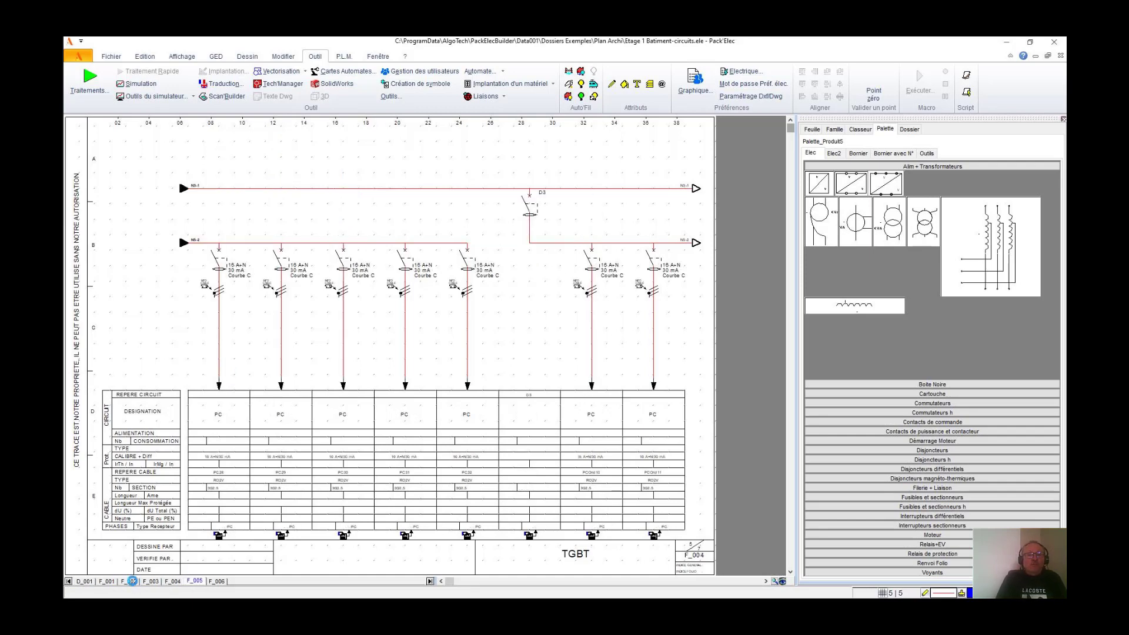
key(Page_Down)
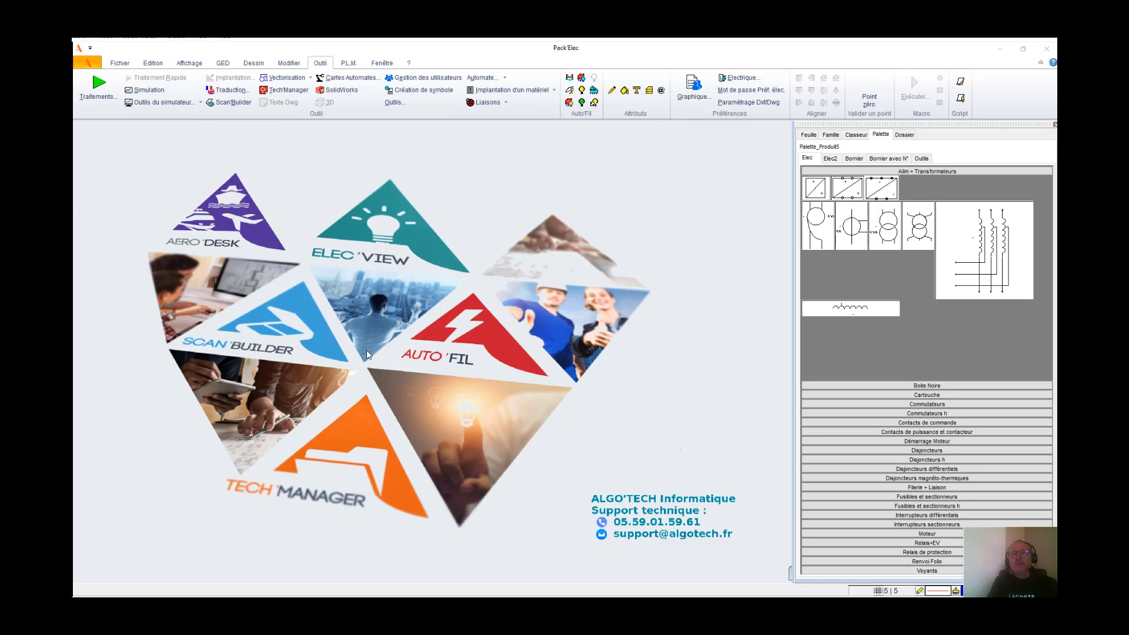
Restart the architecture plan gateway to Auto'Fil and load the model of Etage 1 Batiment.dxf as the plan to process.
click(569, 103)
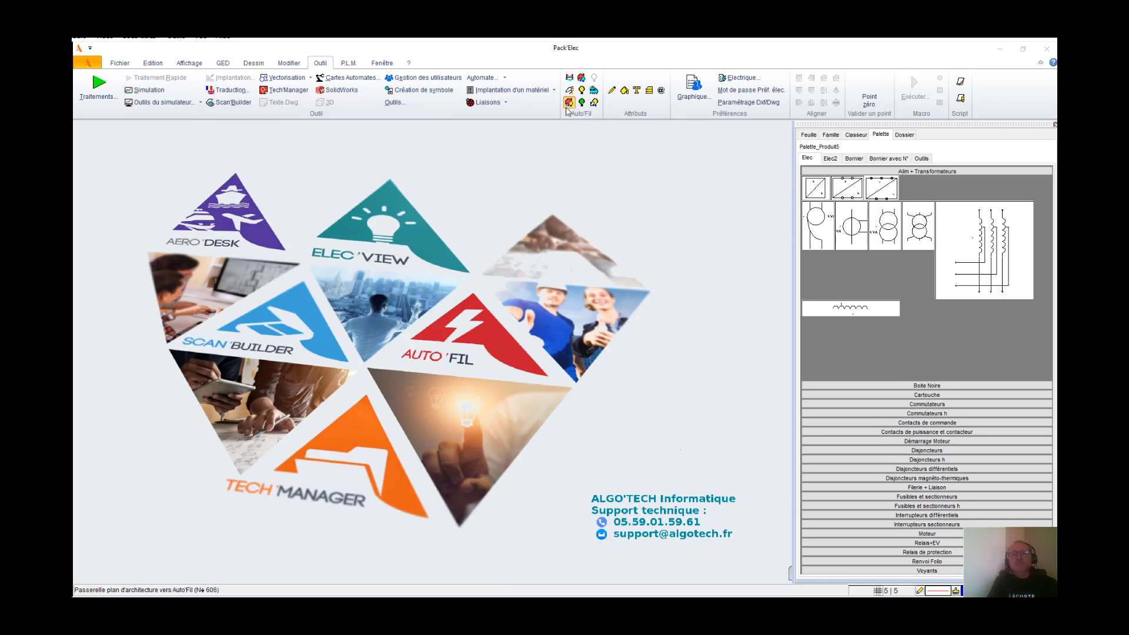
click(851, 184)
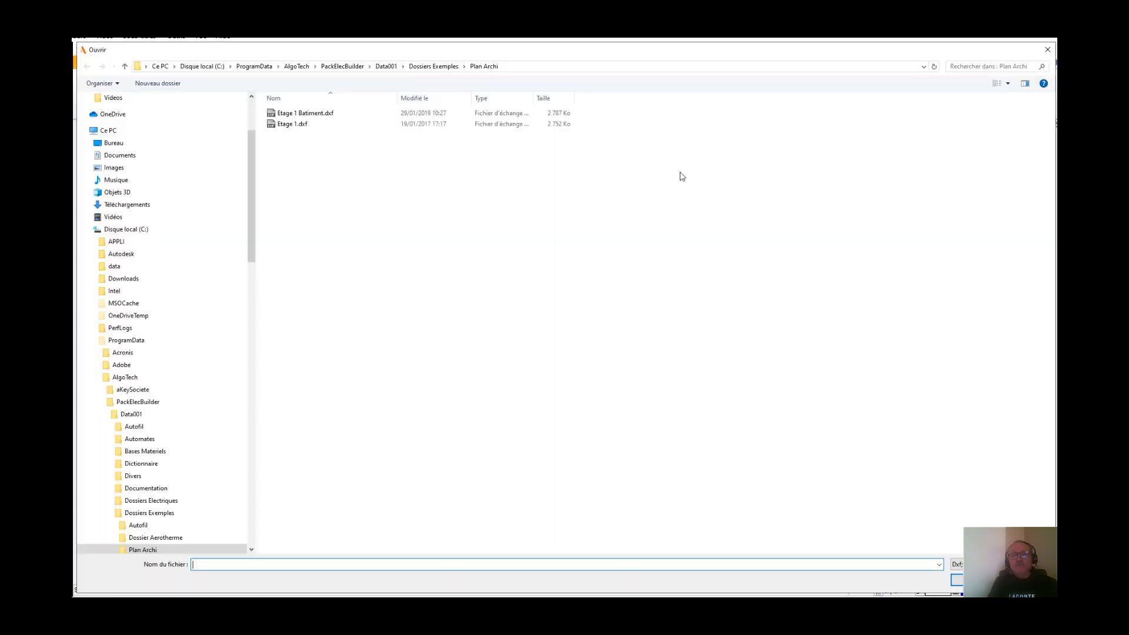
double_click(295, 113)
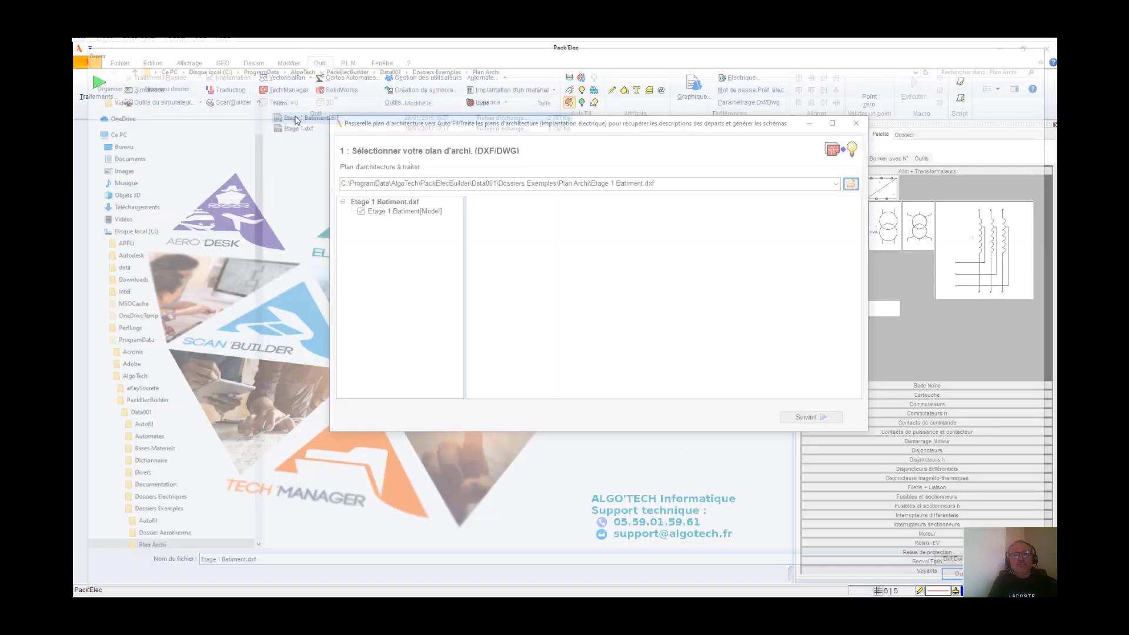
click(396, 215)
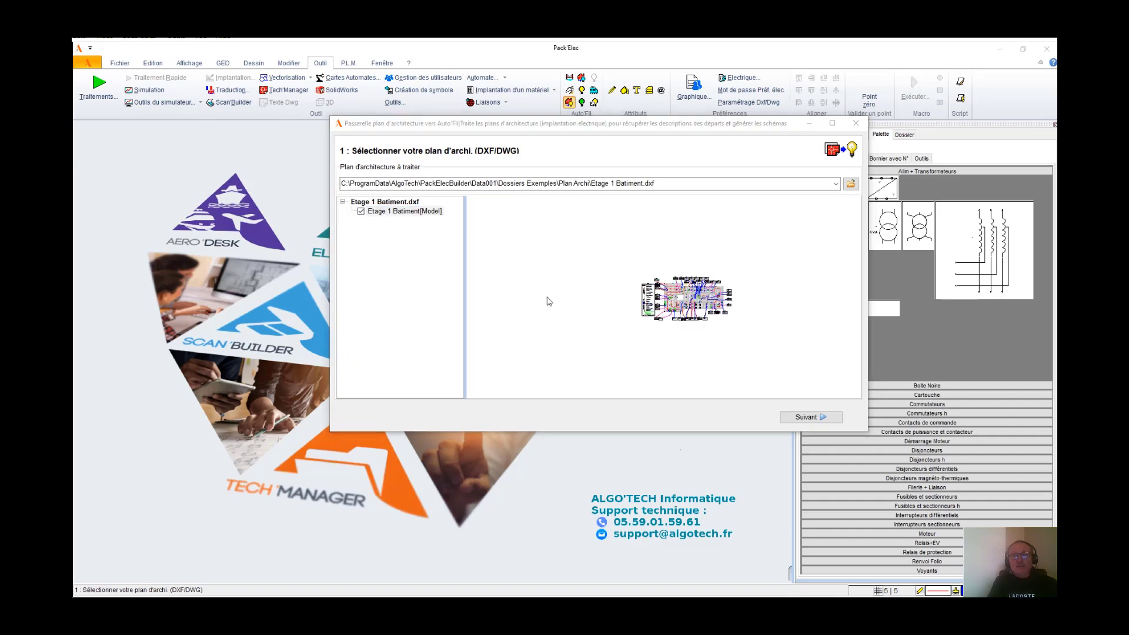
click(808, 417)
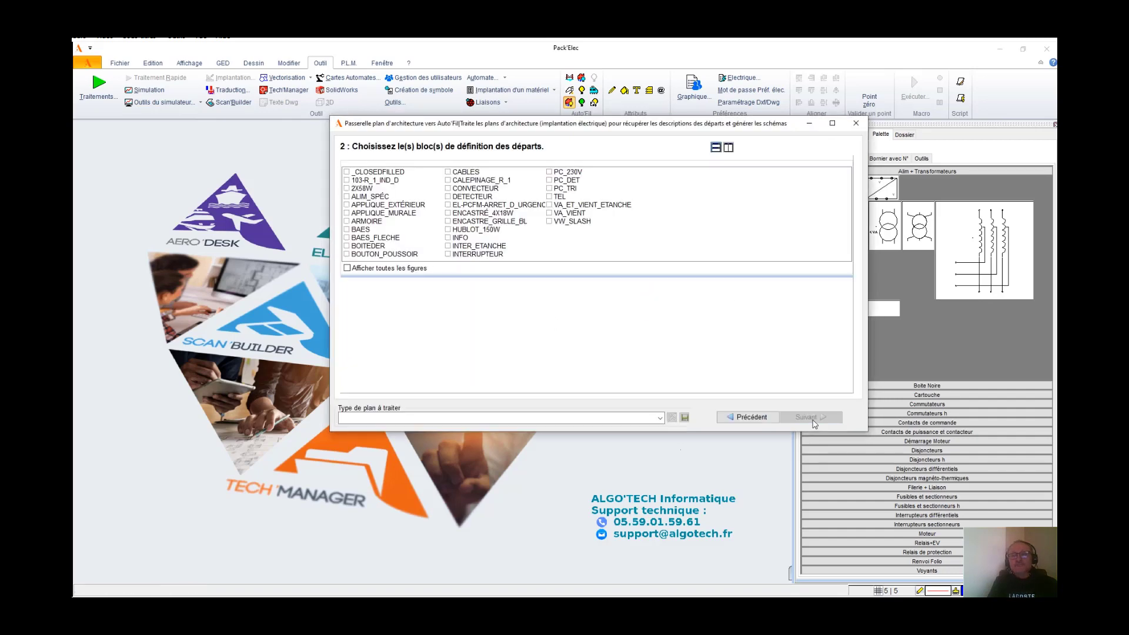
Use the CABLES block as feeder definition with the saved ALGOTECH plan type, and configure Auto'Fil to represent circuits without receivers.
click(448, 172)
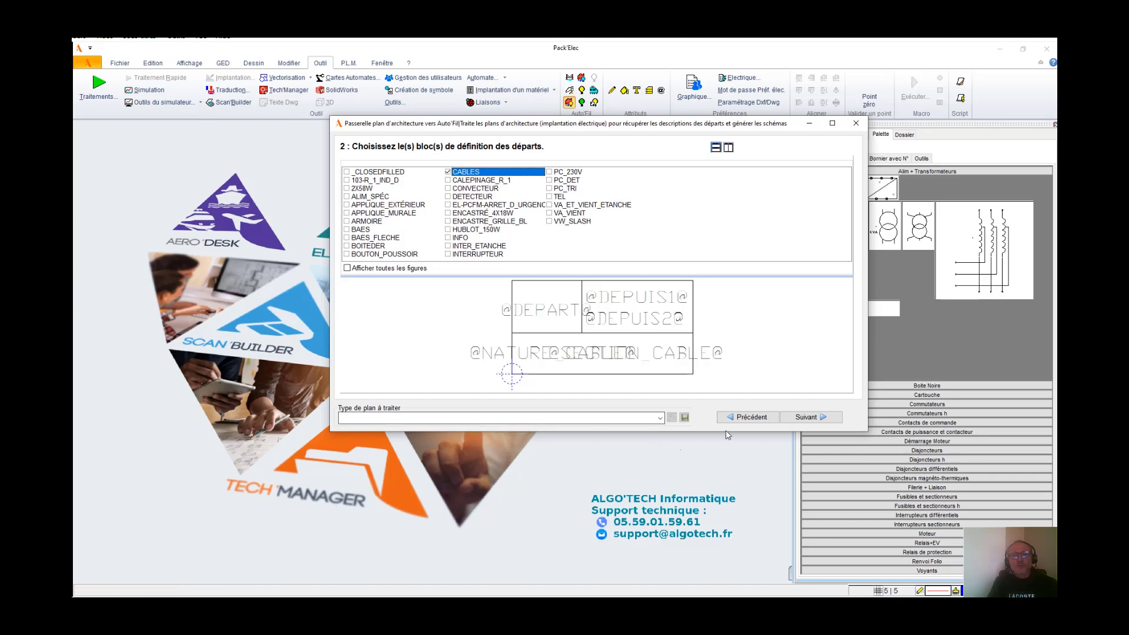
click(815, 422)
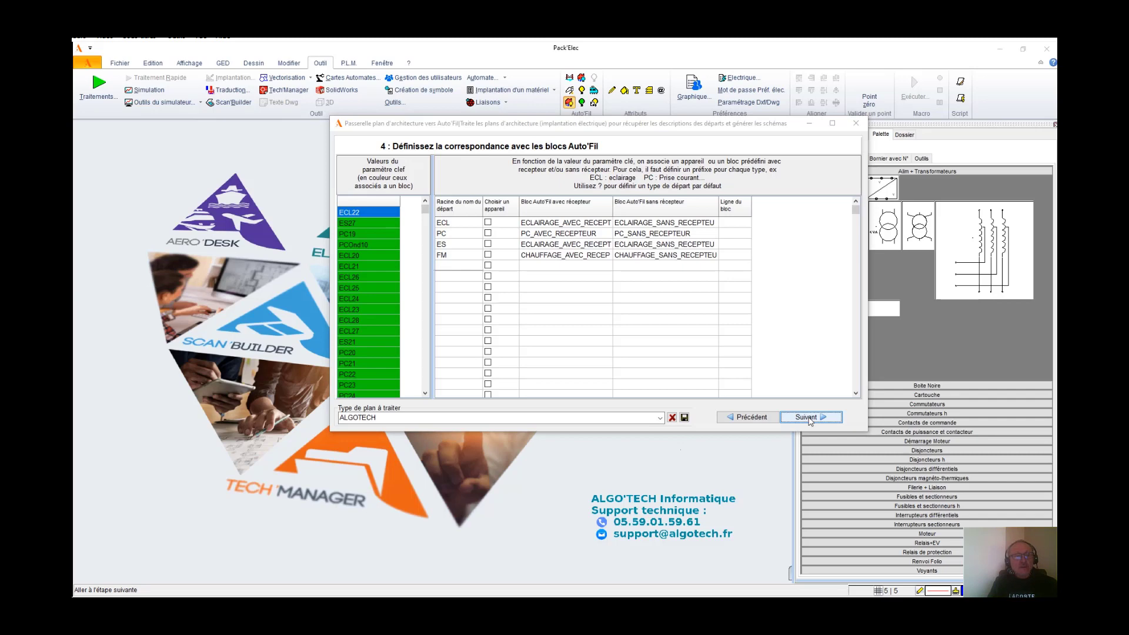
click(809, 418)
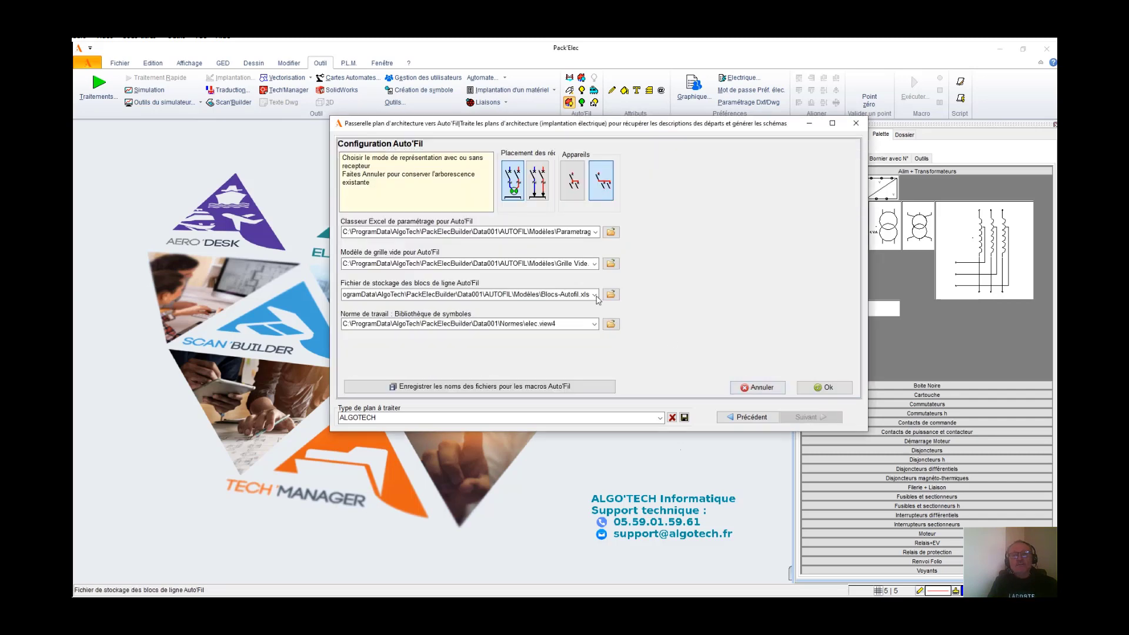
click(544, 186)
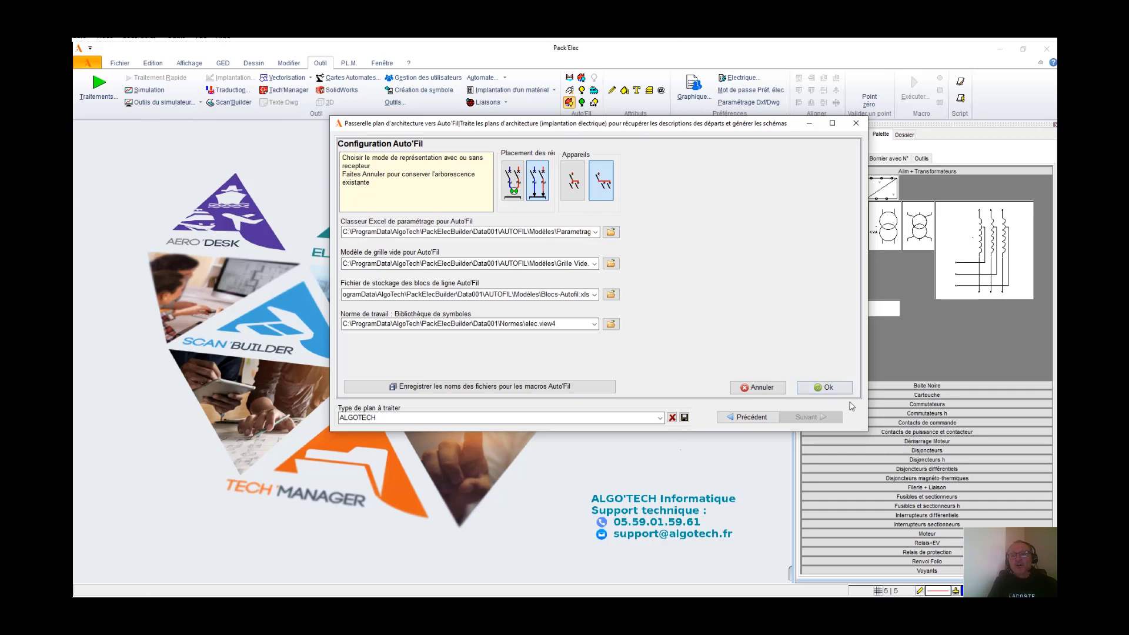
click(820, 388)
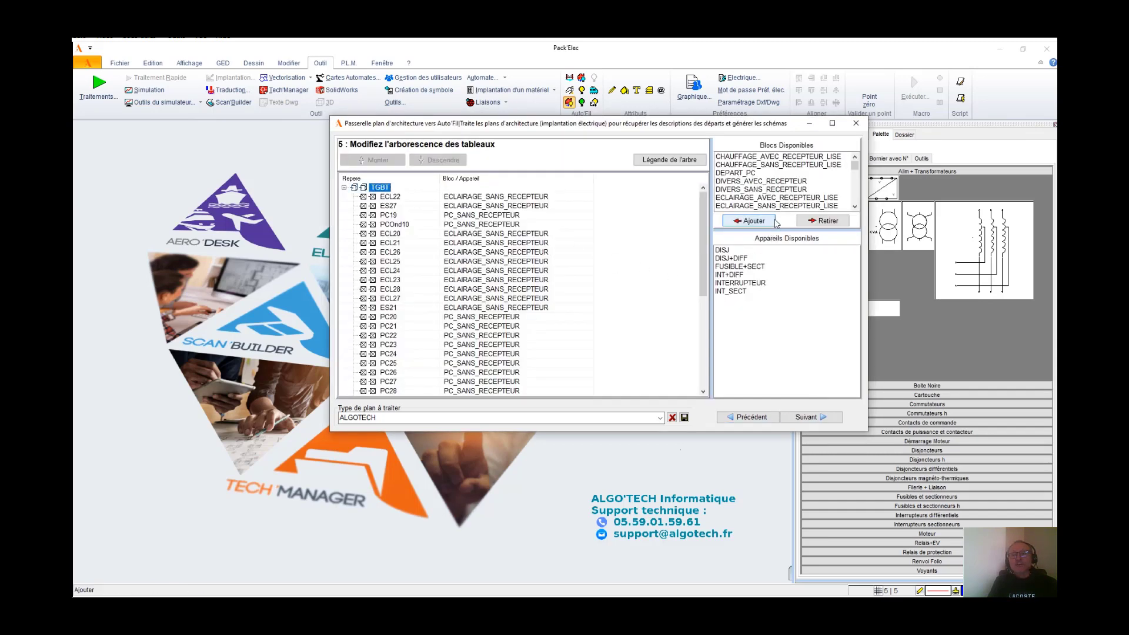
Add an INT_SECT device named IG1 to the TGBT board.
click(856, 207)
click(731, 291)
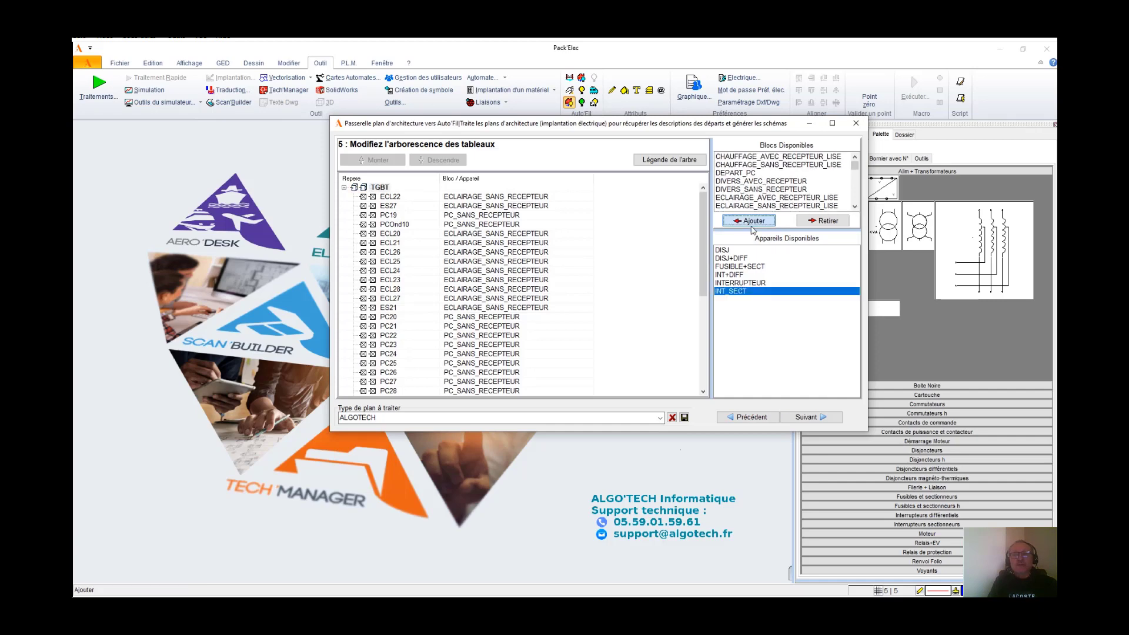
click(750, 220)
text(IG1)
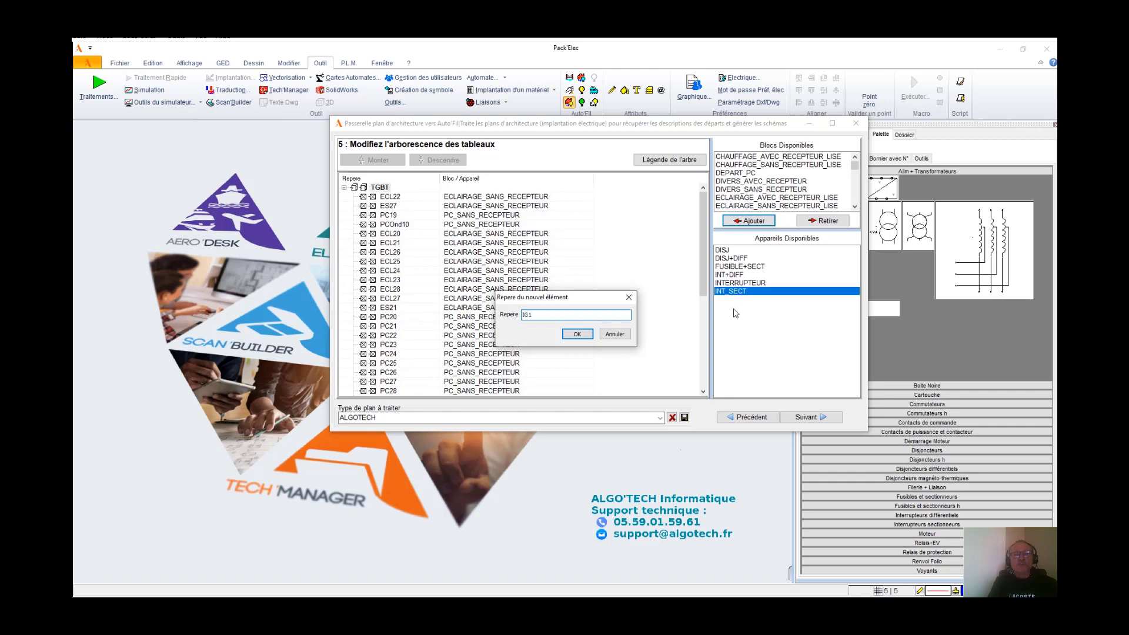
click(577, 334)
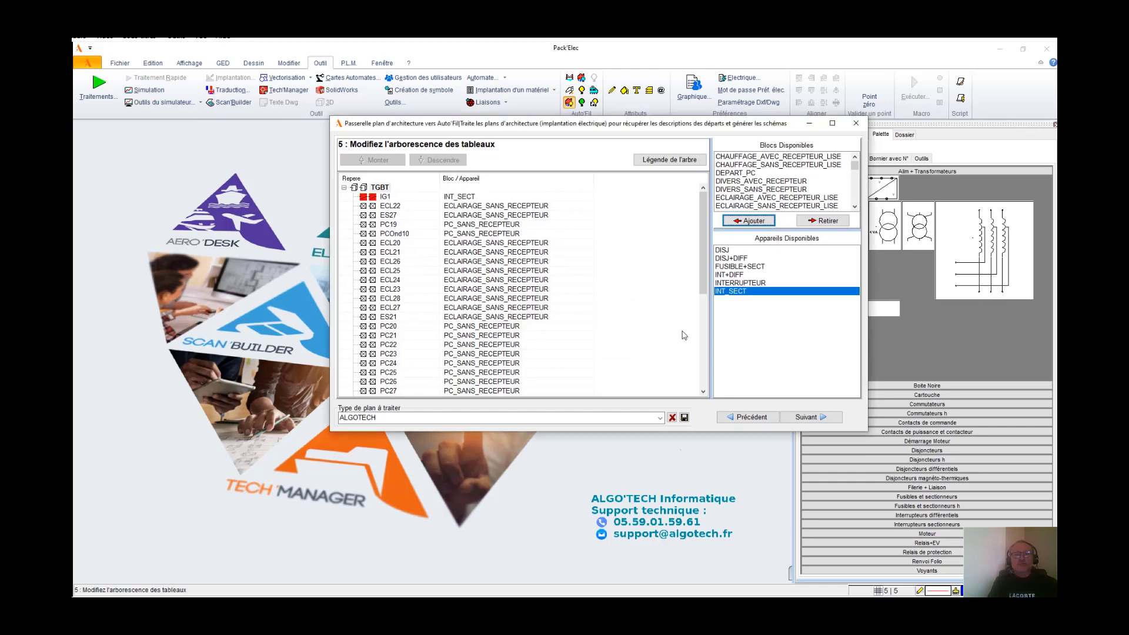
Add four DISJ+DIFF devices named D1, D2, D3 and D4 to the TGBT board.
click(746, 258)
click(759, 222)
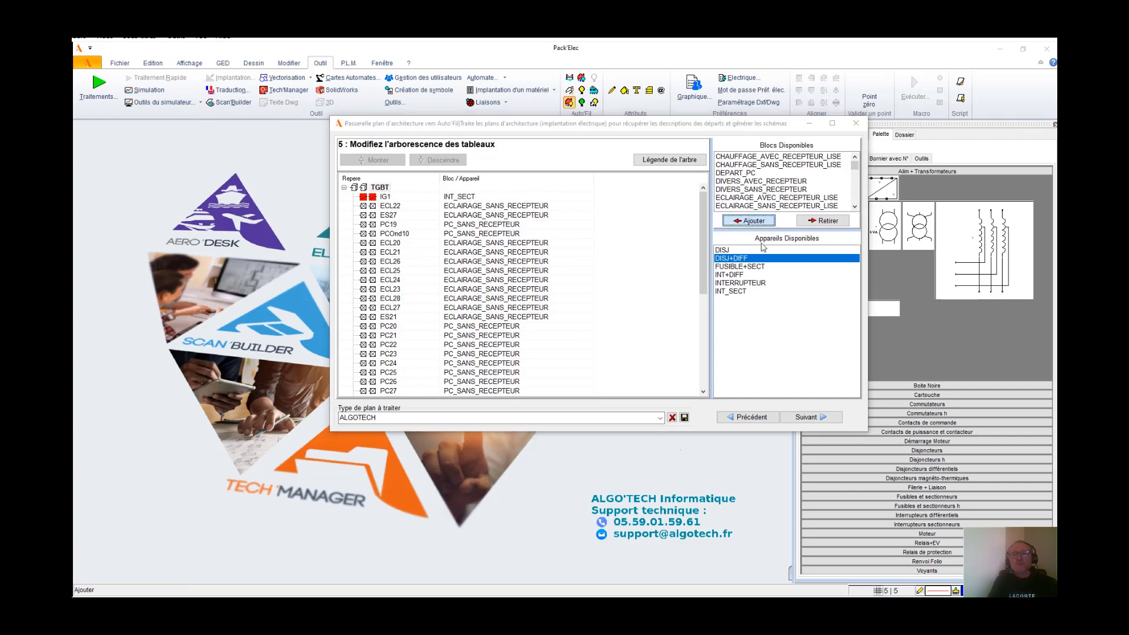
text(D1)
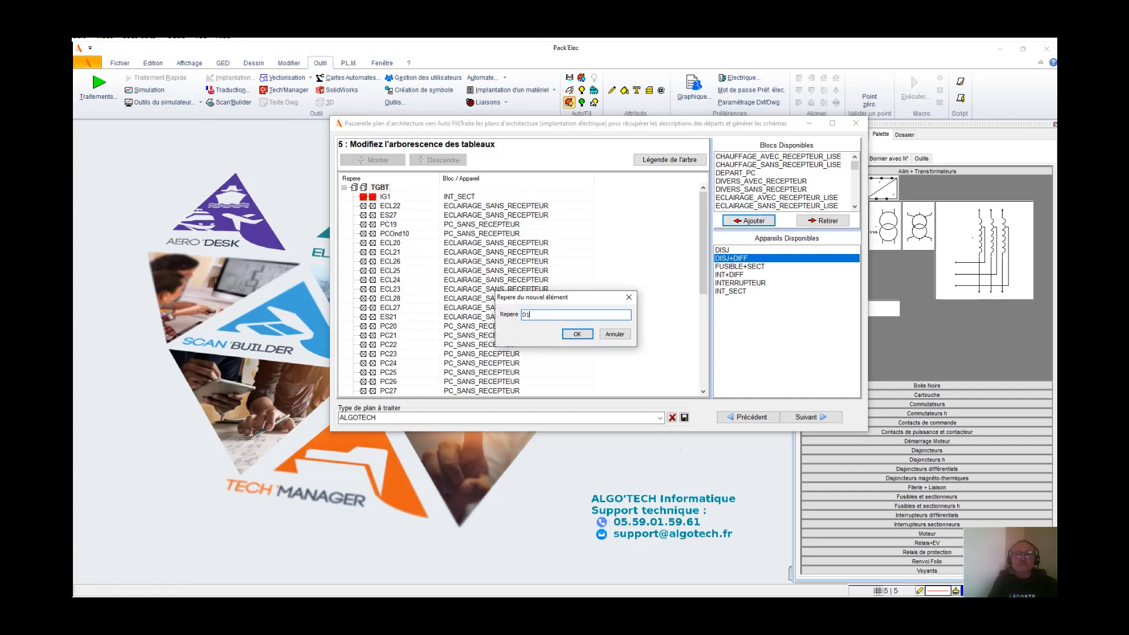
click(578, 334)
click(750, 226)
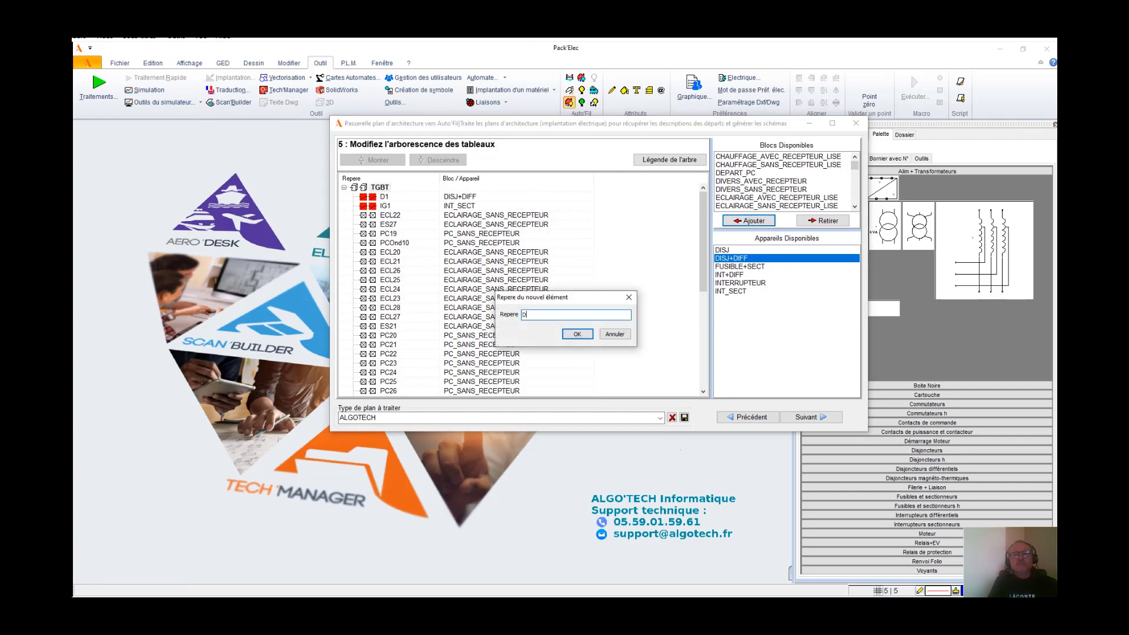
click(578, 334)
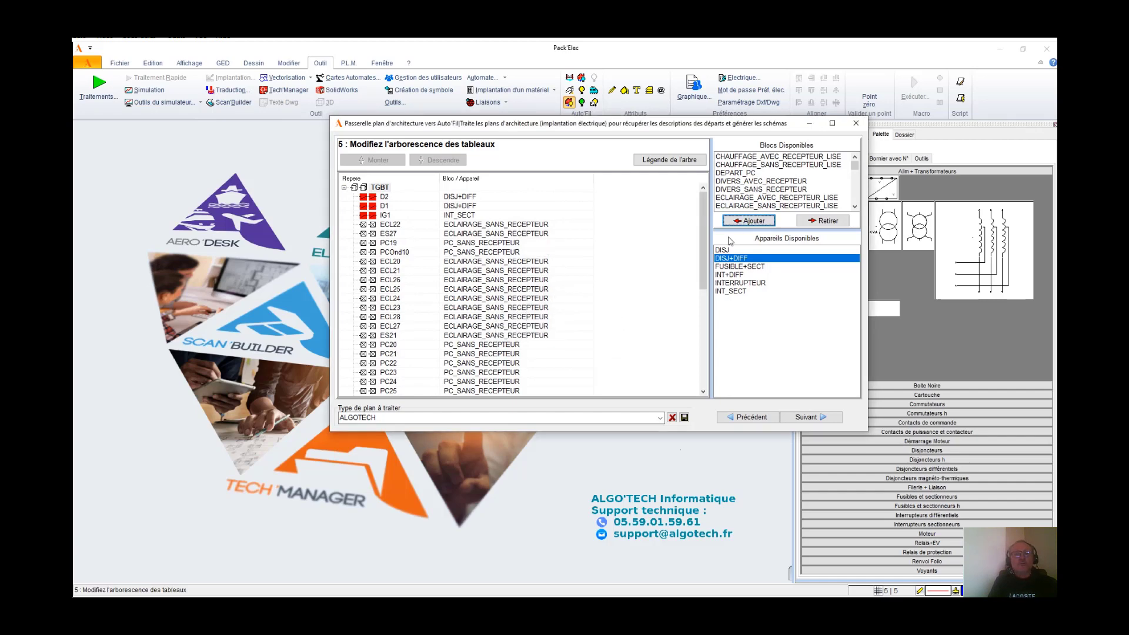
click(748, 223)
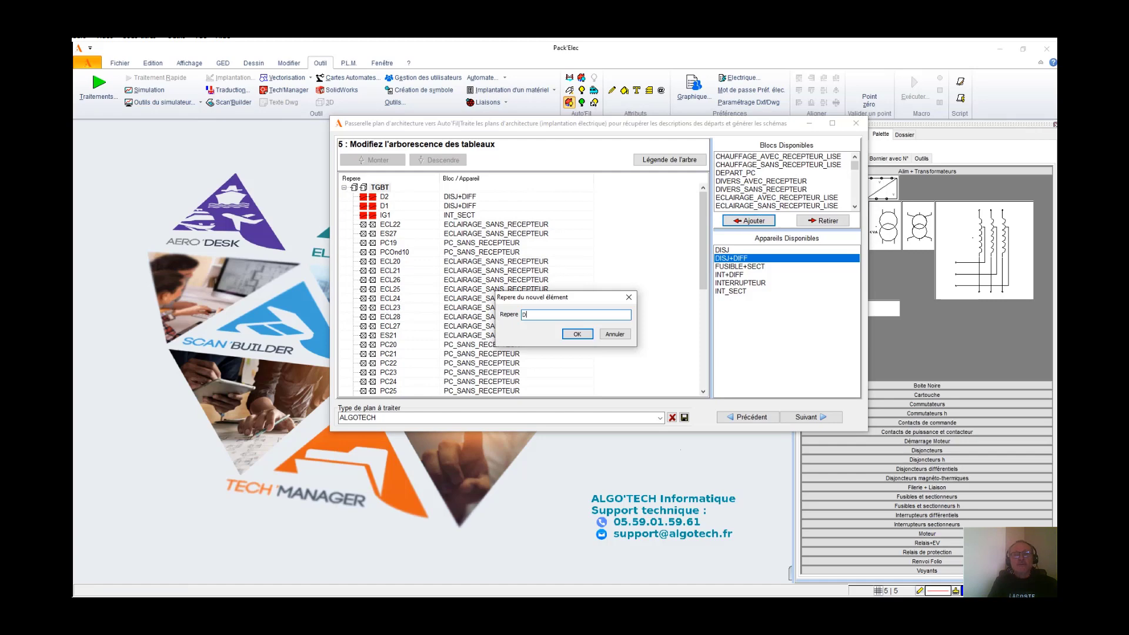
click(578, 334)
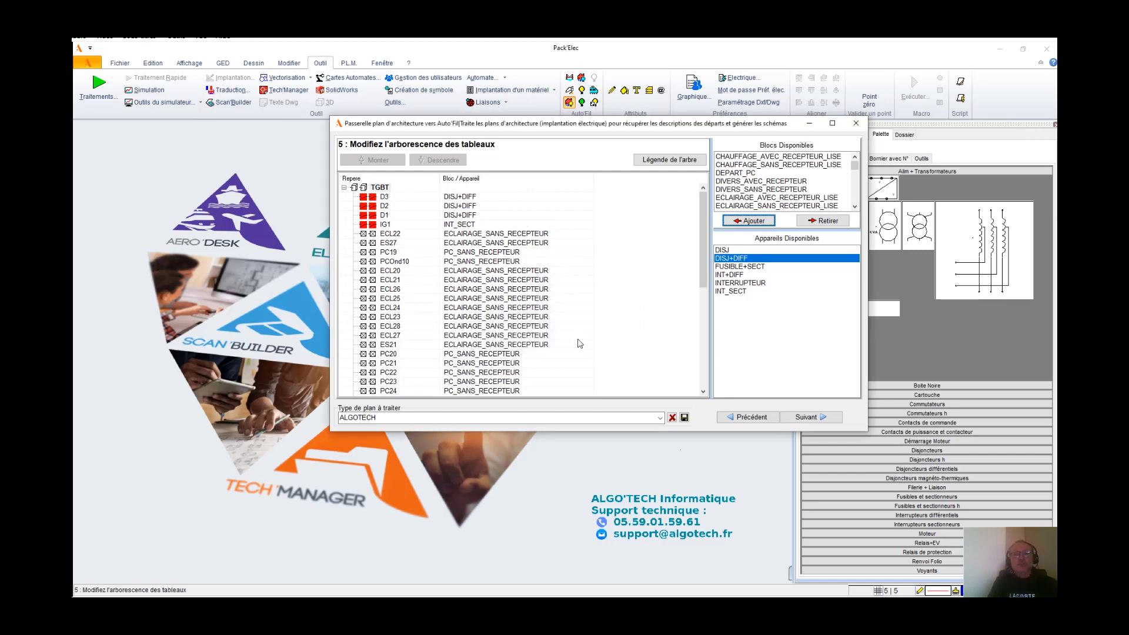
click(754, 221)
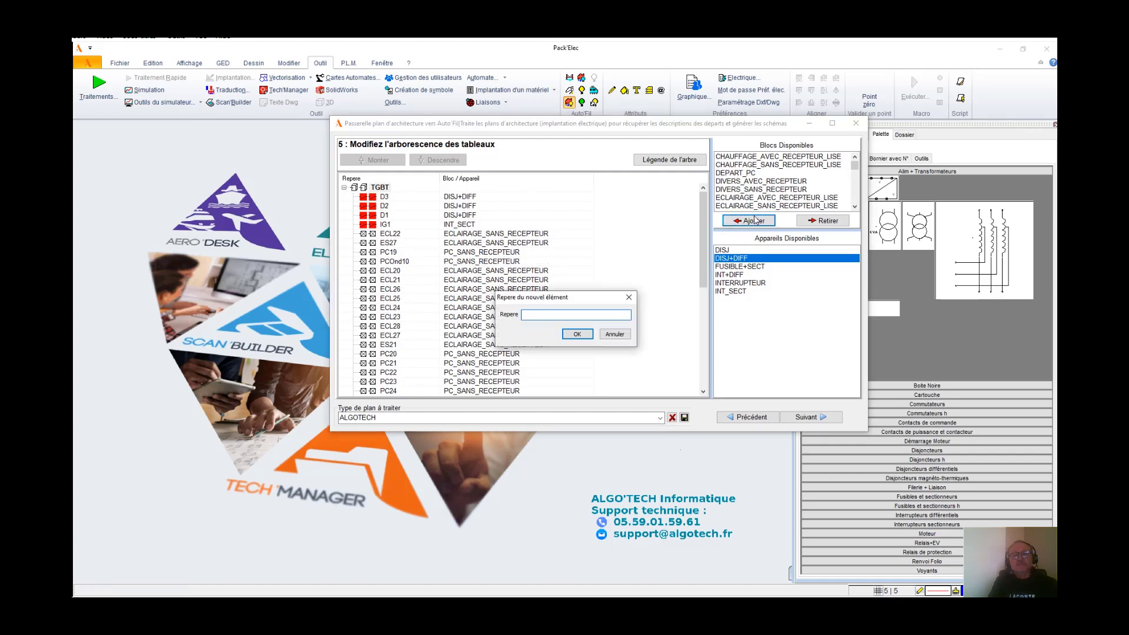
click(577, 335)
Nest D1, D2 and D3 under IG1, placing ECL22 and ES27 under D1, PC19 under D2 and PCOnd10 under D3.
drag(385, 228, 382, 234)
click(388, 252)
shift+click(393, 243)
mouse_move(390, 245)
mouse_down()
mouse_move(381, 228)
mouse_move(392, 267)
mouse_move(395, 254)
mouse_up()
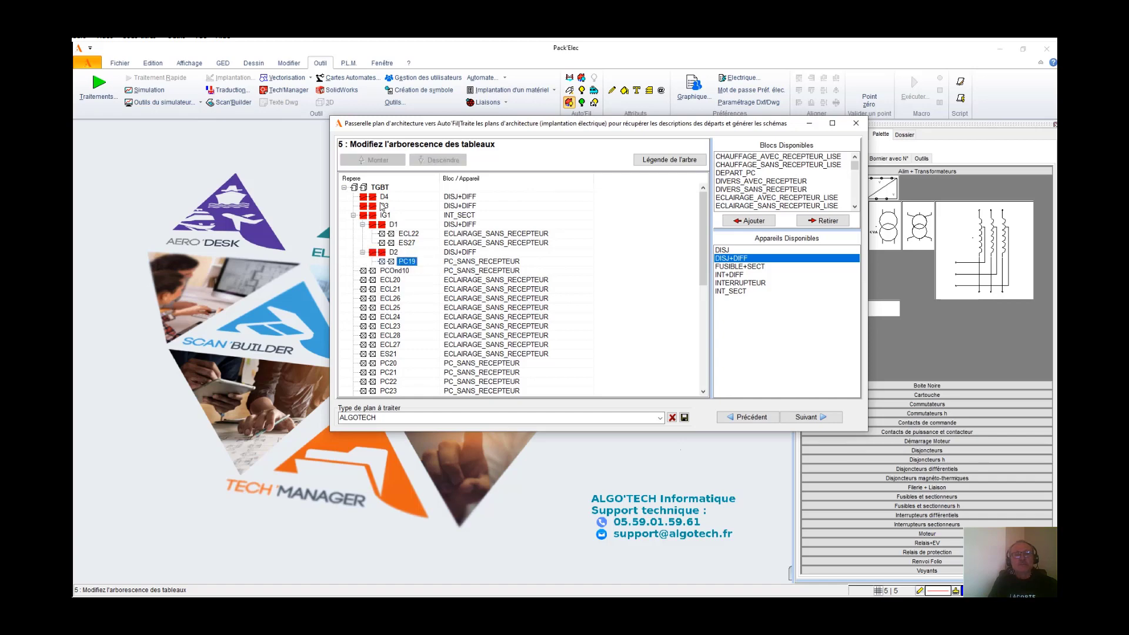
drag(384, 206, 384, 213)
drag(391, 272, 393, 265)
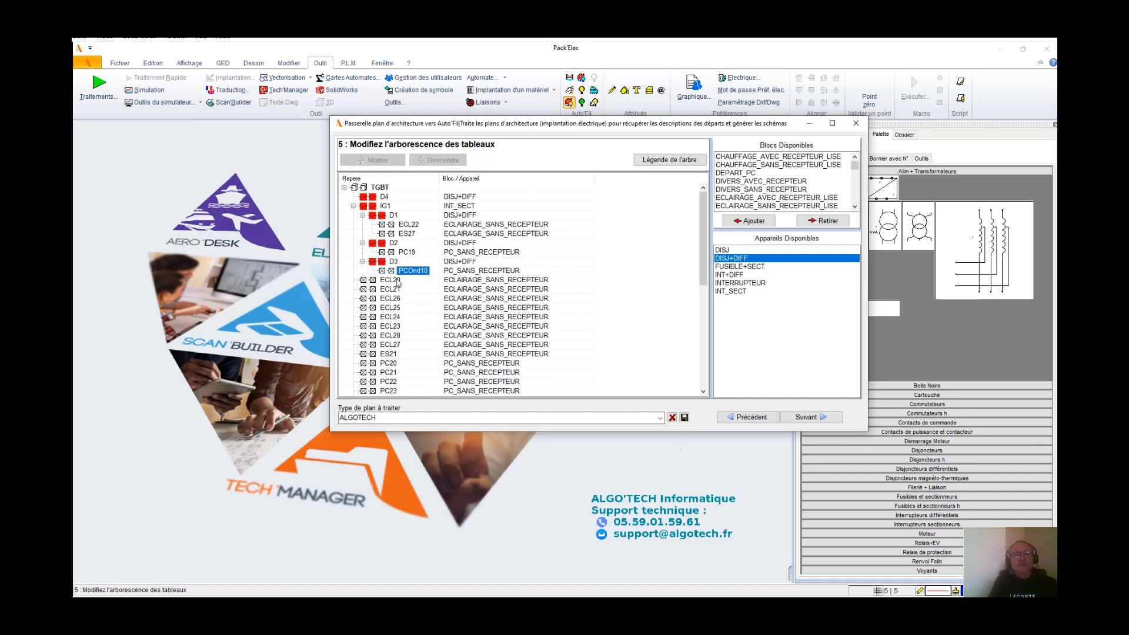
Move the lighting feeders ECL20 through ES21 under D1, and nest D4 under IG1.
click(398, 283)
shift+click(401, 346)
shift+click(397, 353)
drag(392, 284, 577, 244)
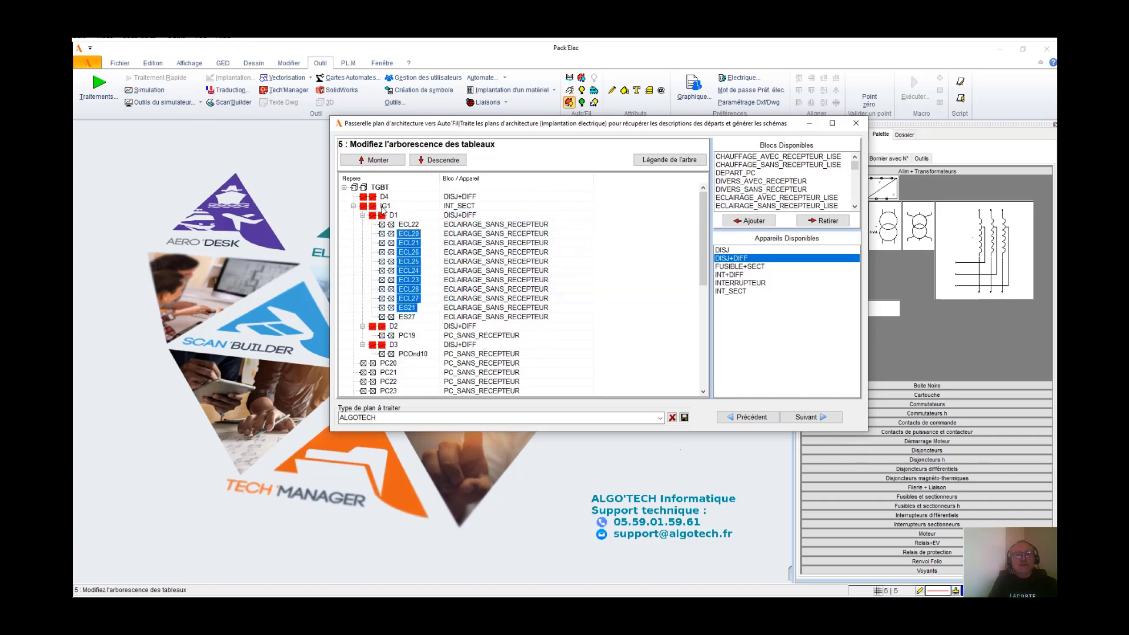
drag(384, 197, 388, 219)
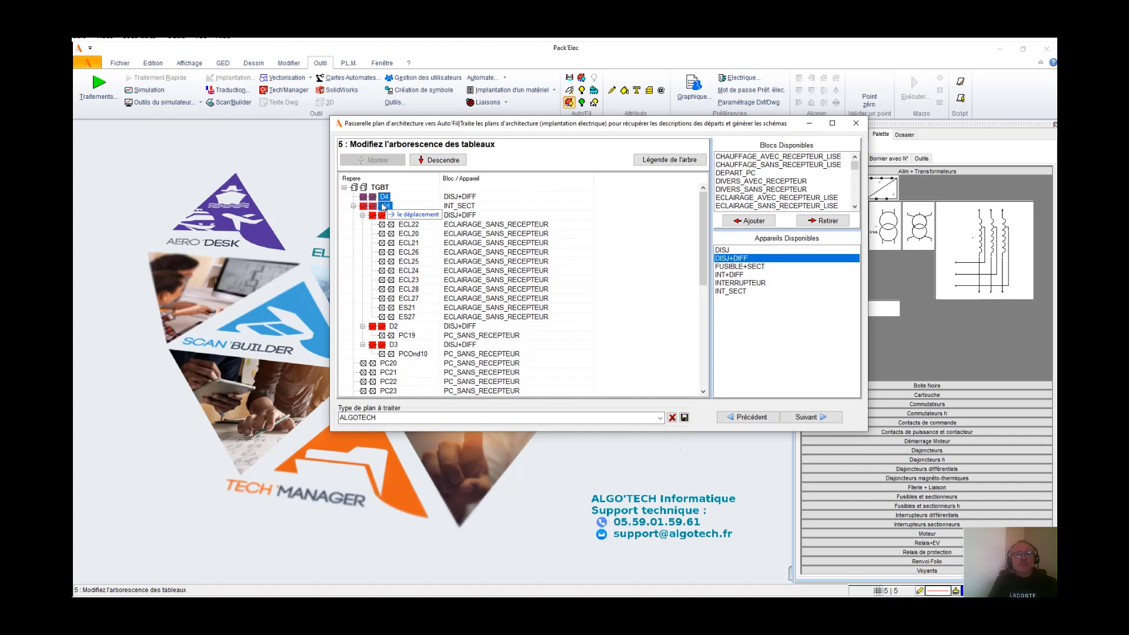
Move the feeders PC20 through PC32 under D2.
mouse_move(702, 238)
mouse_down()
mouse_move(704, 264)
mouse_move(703, 225)
mouse_up()
click(390, 364)
scroll(406, 386, down, 2)
scroll(404, 387, down, 1)
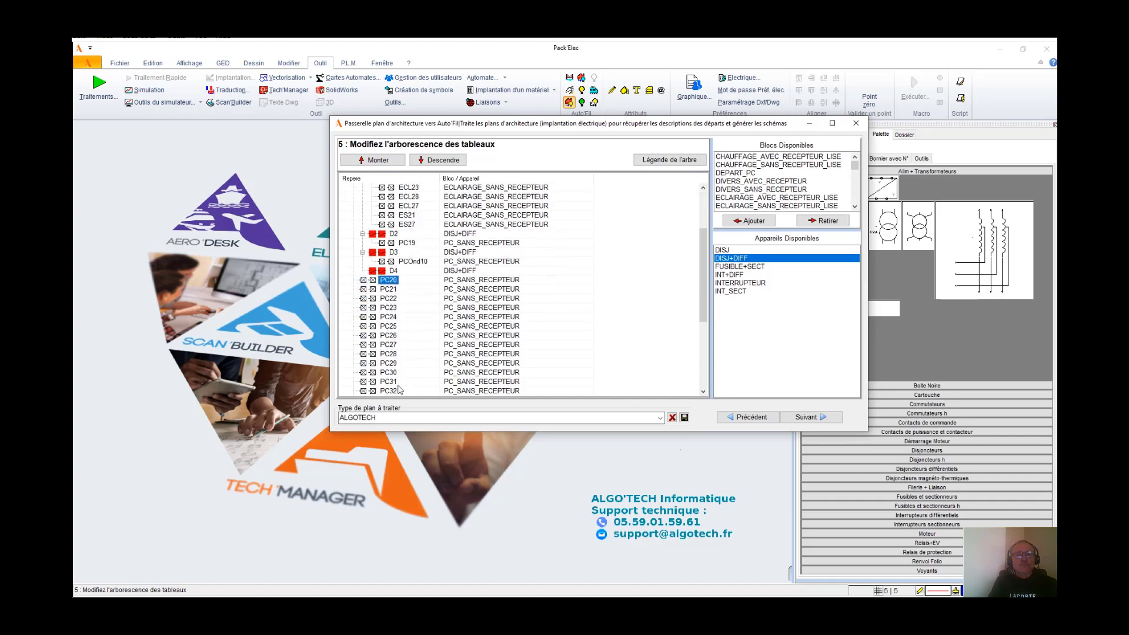
shift+click(397, 391)
drag(399, 284, 416, 241)
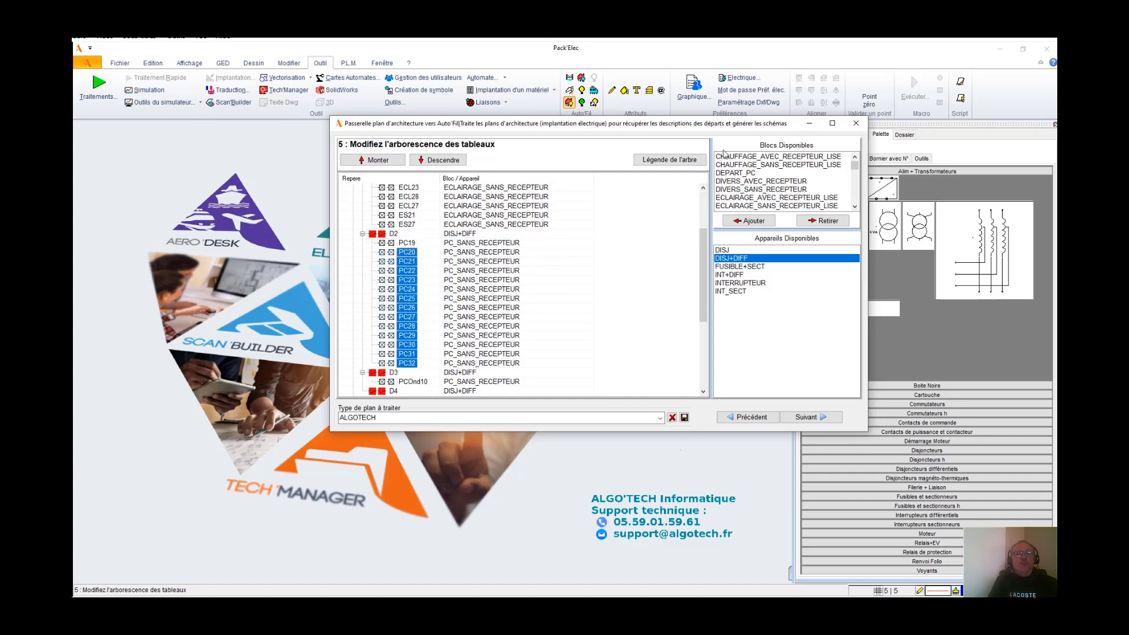
Move the feeders FM33 through FM39, FM43 and FM44 under D4, and PCOnd11 through PCOnd17 under D3.
click(833, 124)
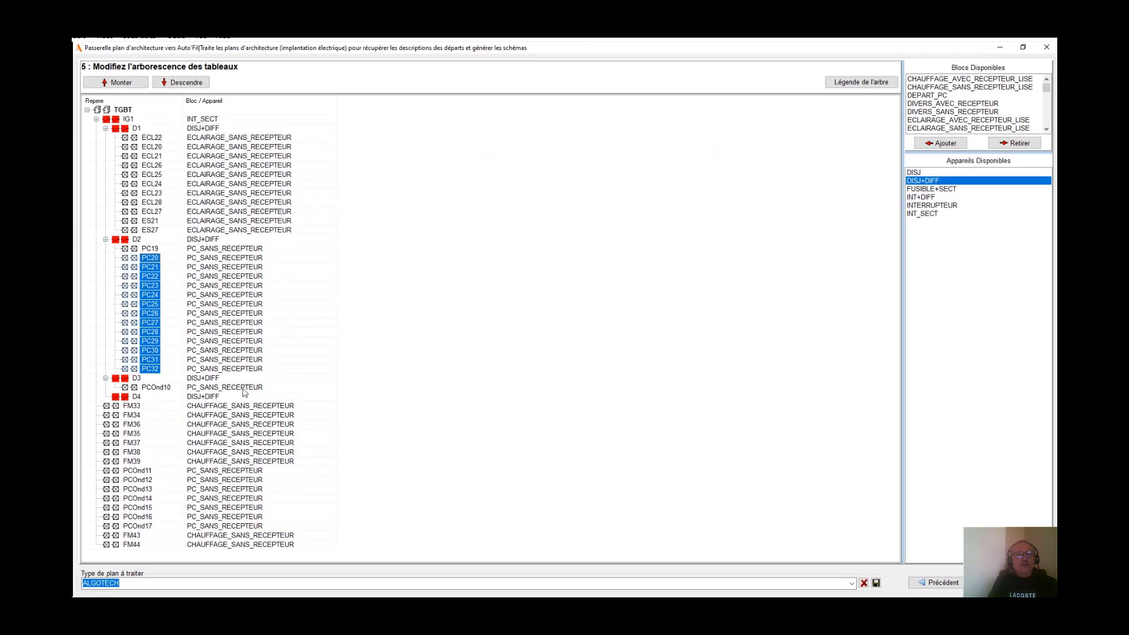
click(131, 406)
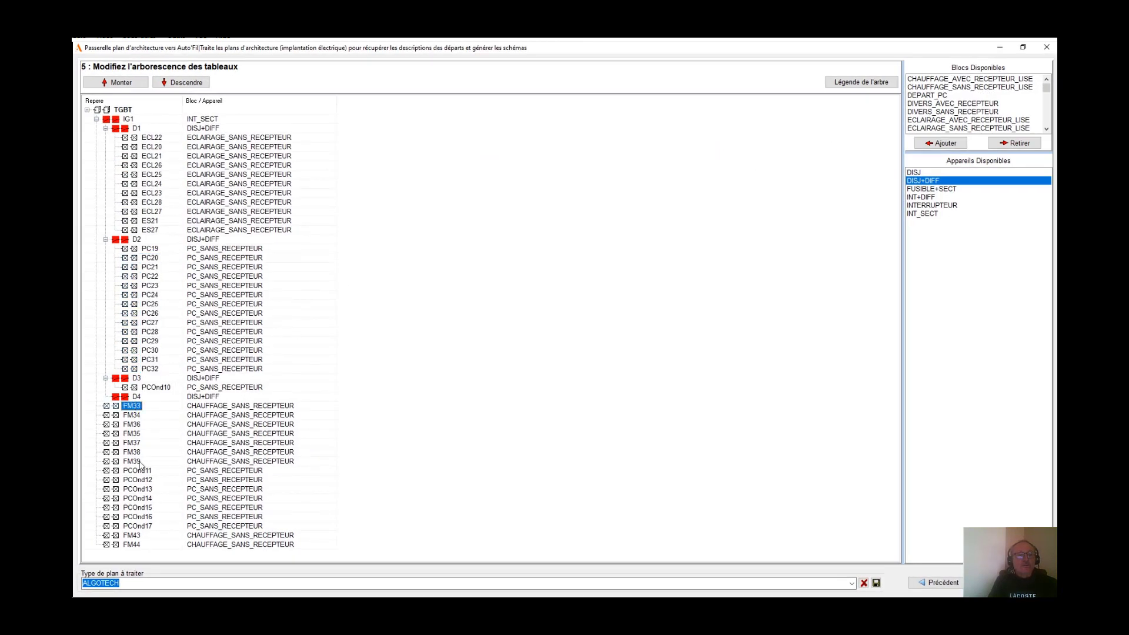
shift+click(140, 463)
drag(140, 423, 138, 398)
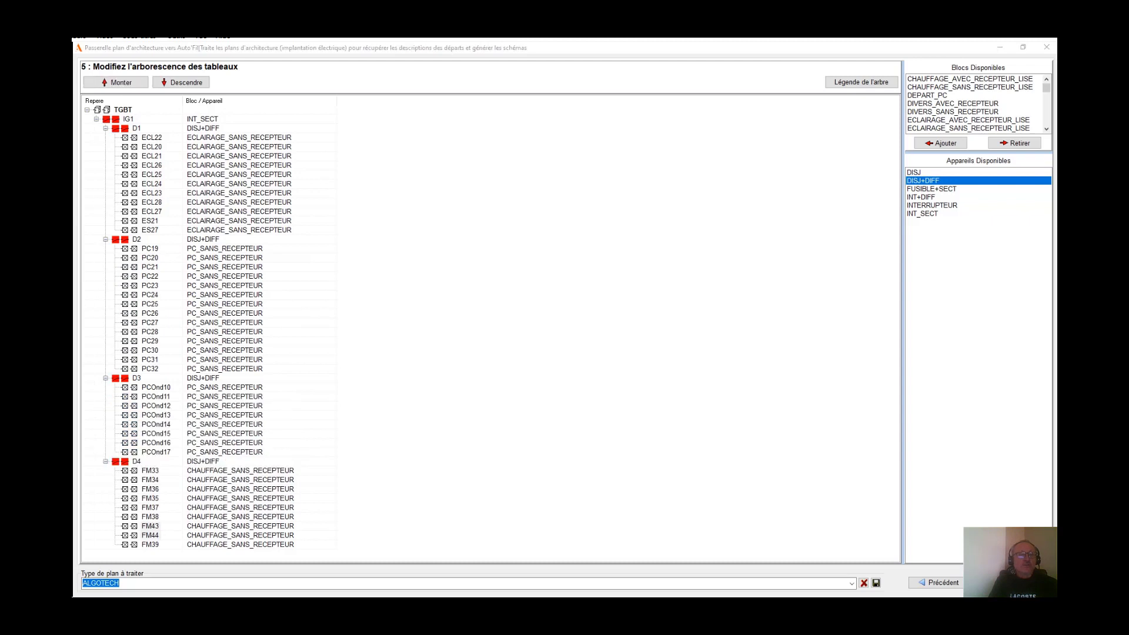
Name the Auto'Fil Excel file after the plan and convert it to generate the TGBT schematic.
click(1015, 583)
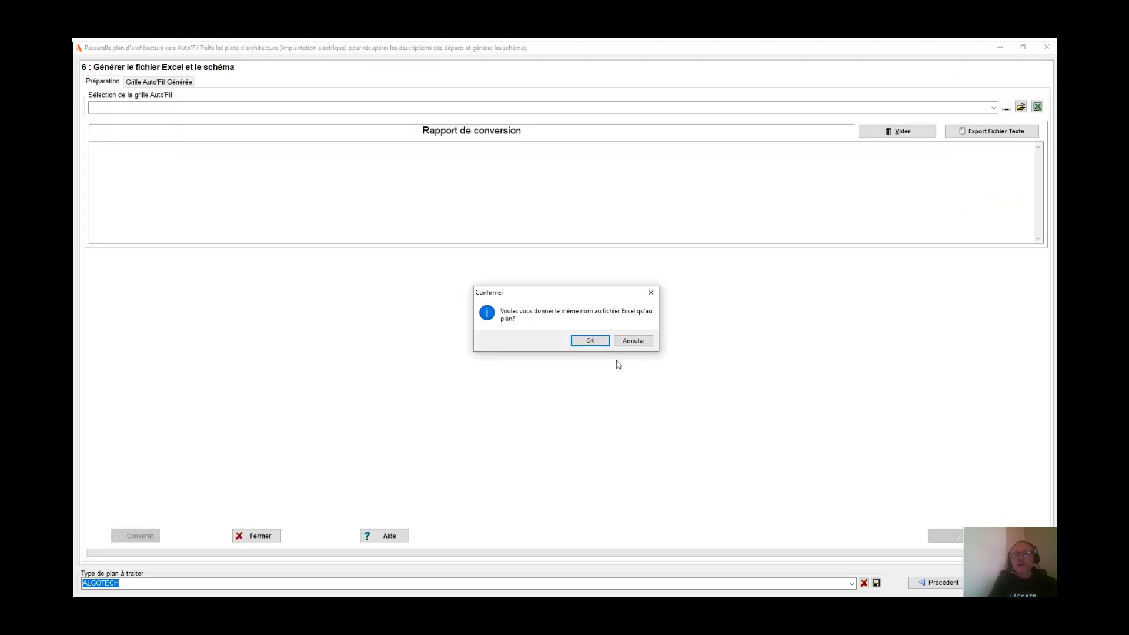
click(590, 340)
click(135, 536)
click(134, 538)
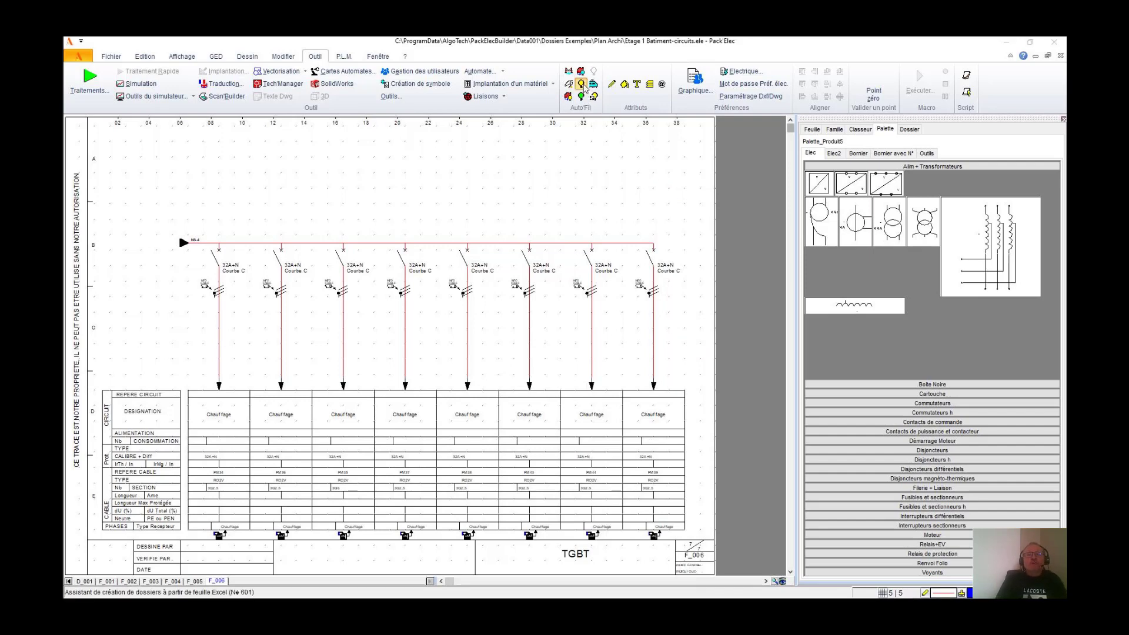
With display type Complet, open the Etage 1 Batiment-circuits.xls grid in Excel from the Auto'Fil generator and fit its column widths automatically.
click(583, 85)
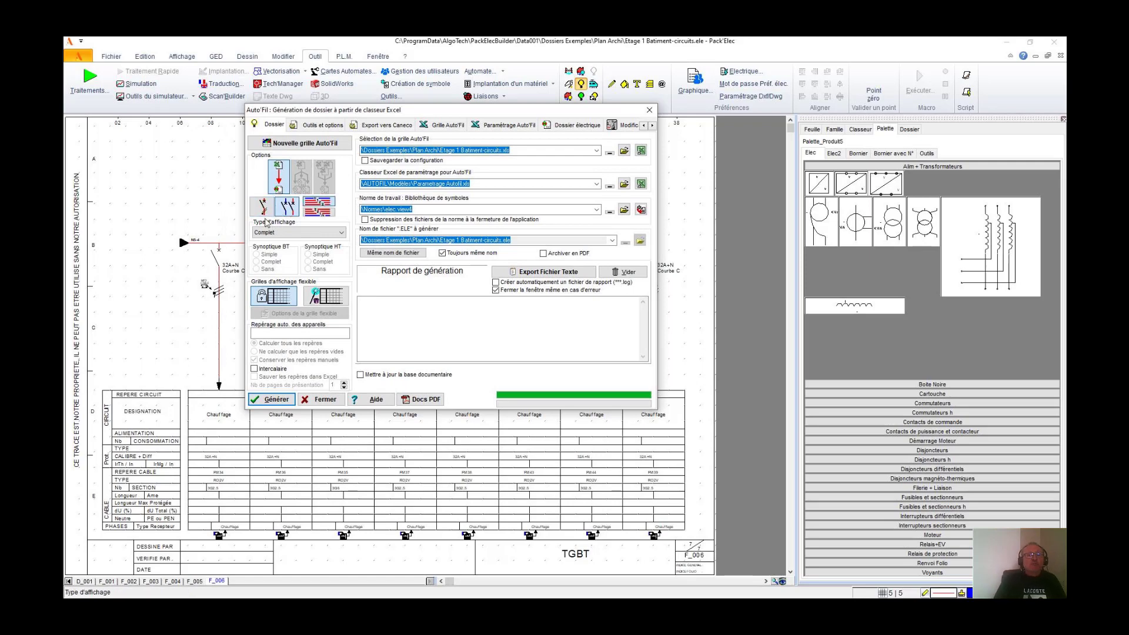
click(342, 233)
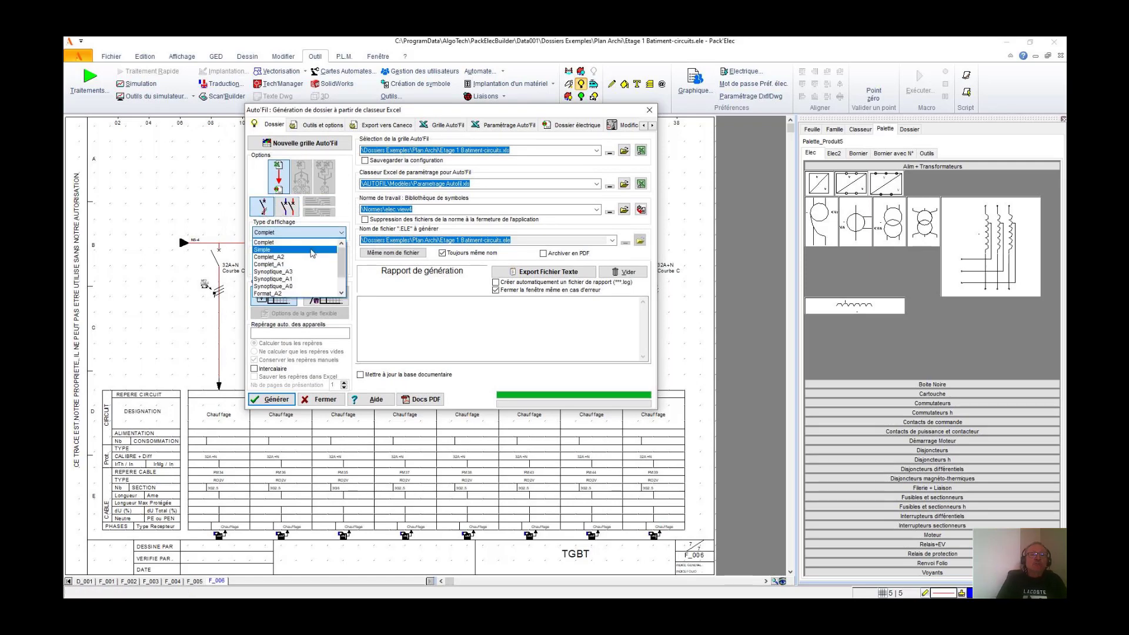
click(312, 242)
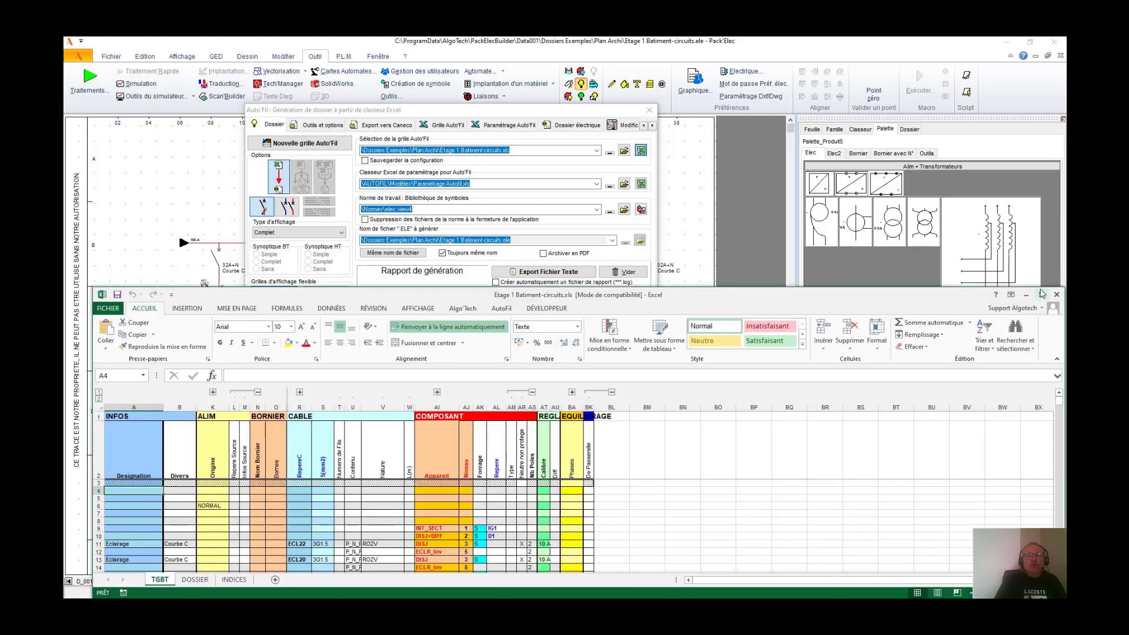
click(1041, 294)
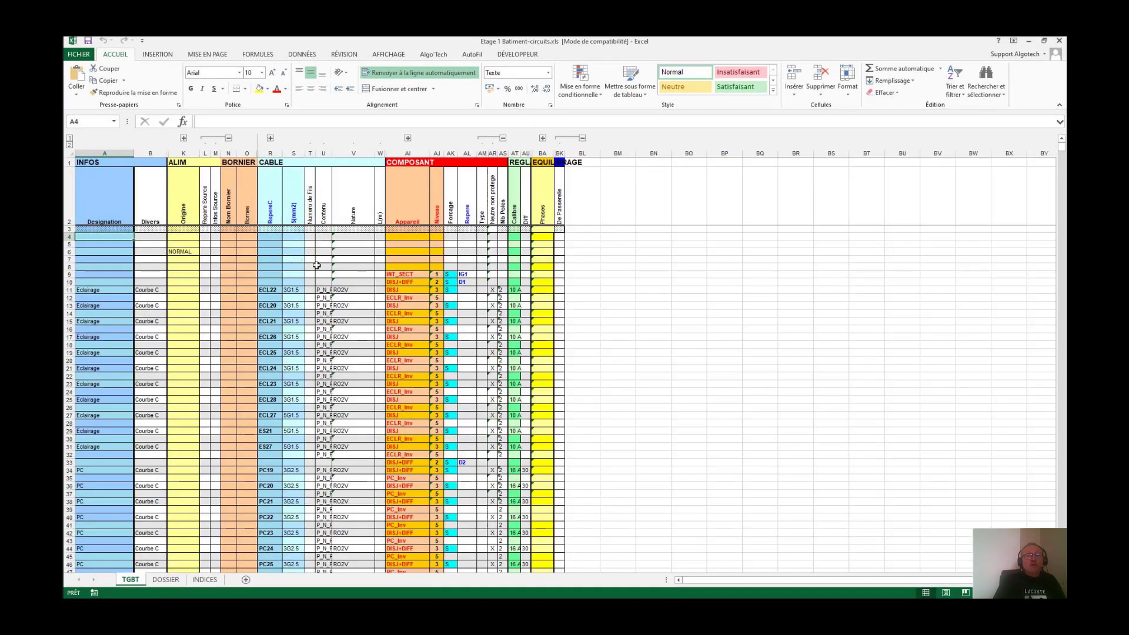
click(465, 55)
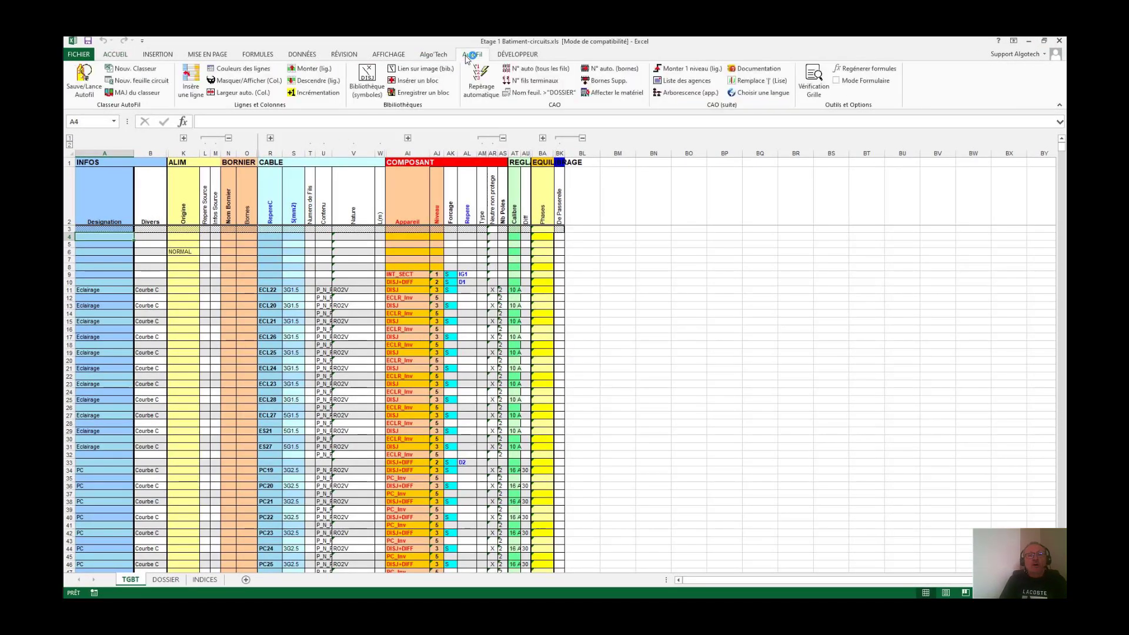
click(238, 93)
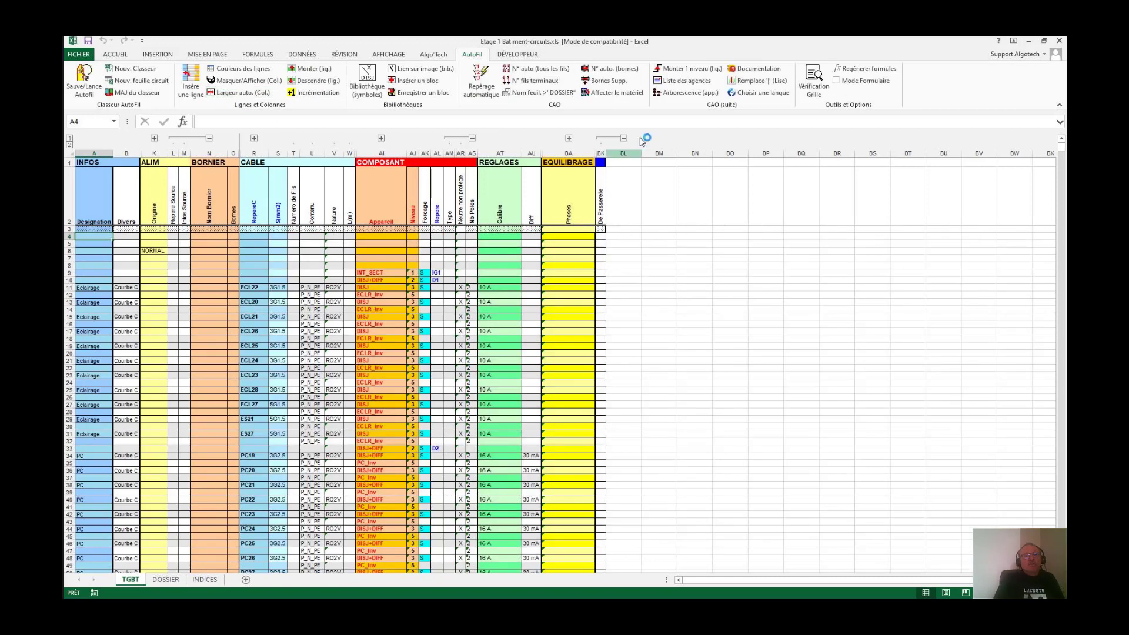
Number the TGBT grid's devices automatically, and create its terminals by device pole count with terminal block X1 and cable root W.
click(482, 83)
click(515, 274)
click(511, 412)
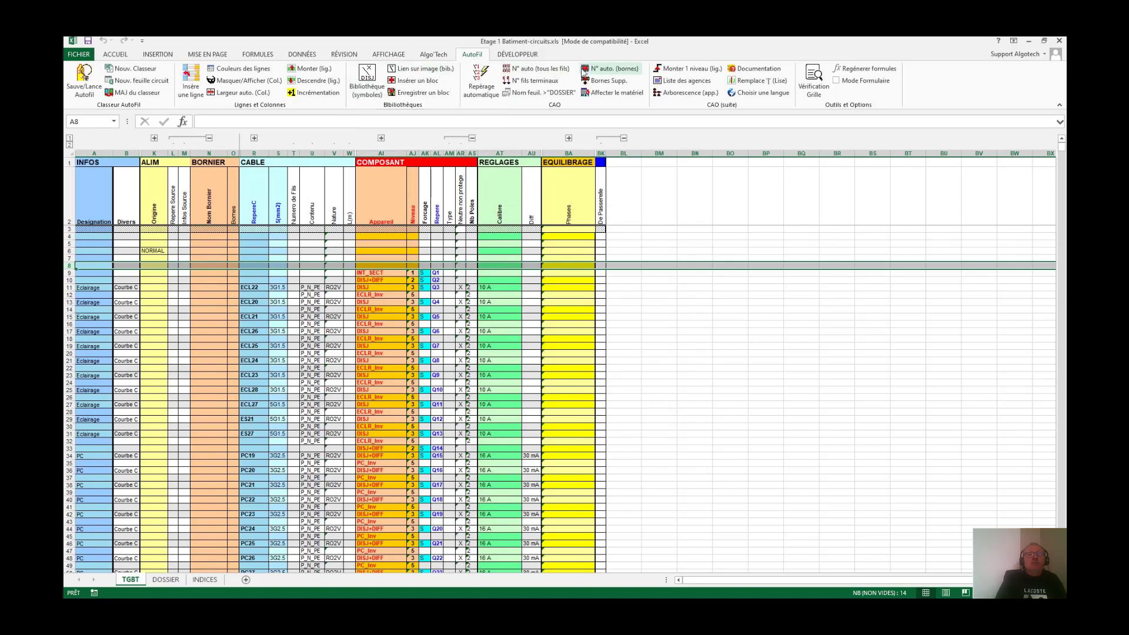
click(597, 71)
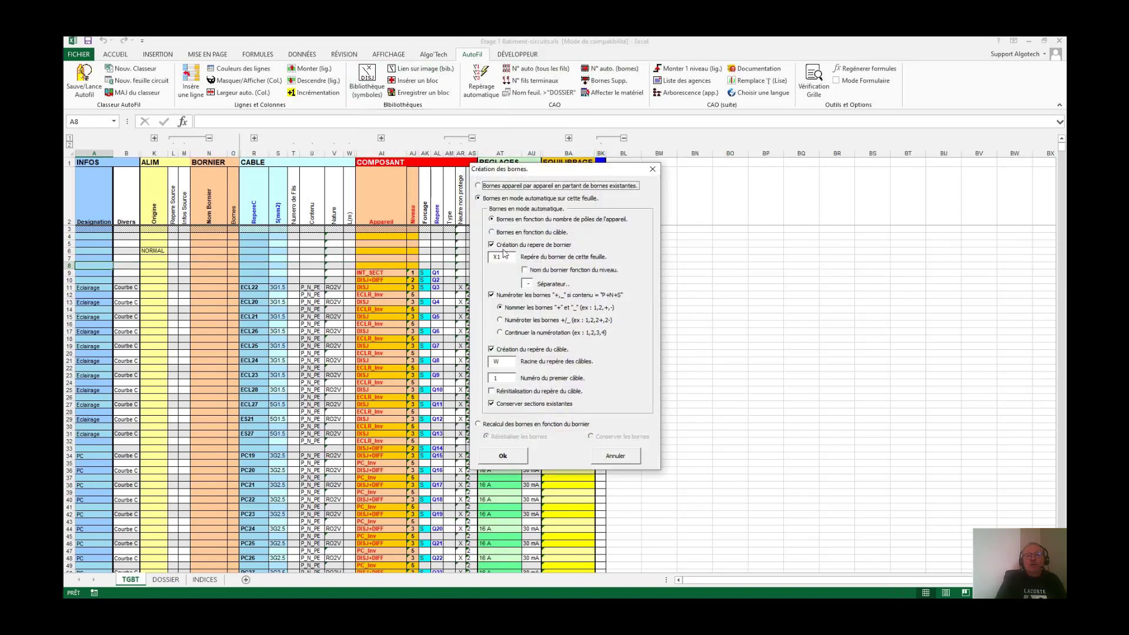
click(515, 460)
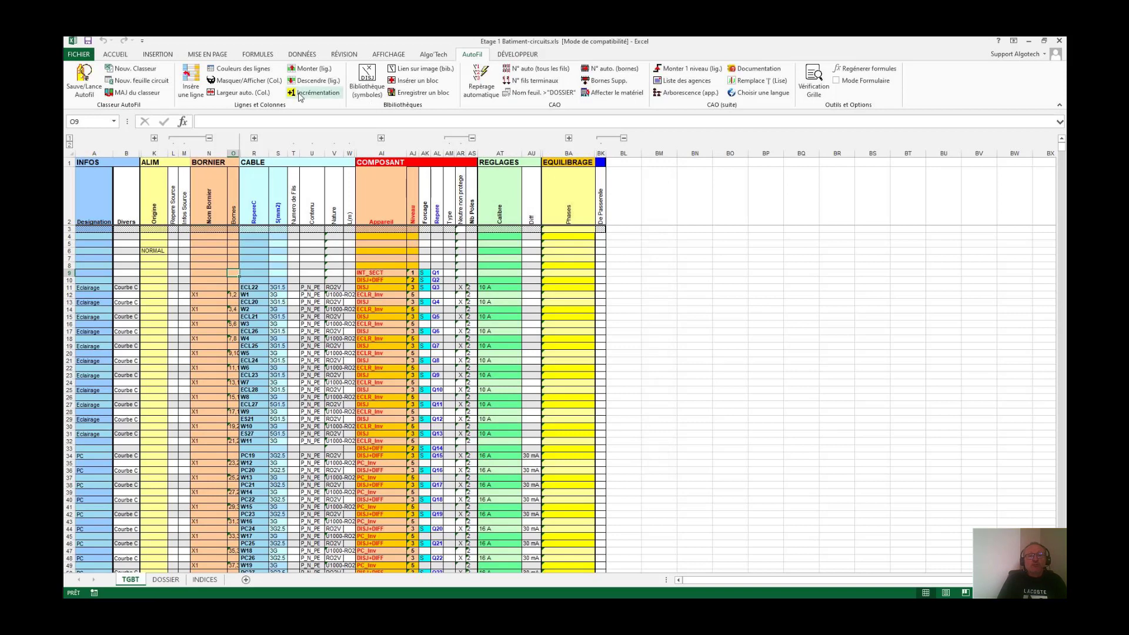
Fit the TGBT grid's column widths automatically, save it and launch Auto'Fil to regenerate the schematic in Pack'Elec, and display folio F_001.
click(230, 94)
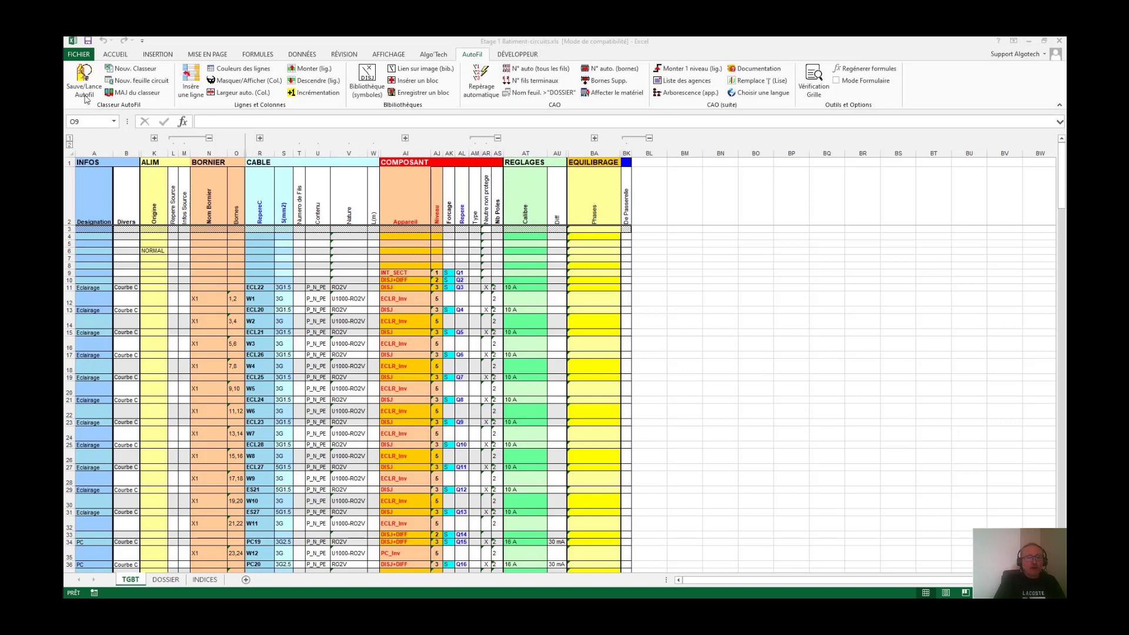
click(80, 83)
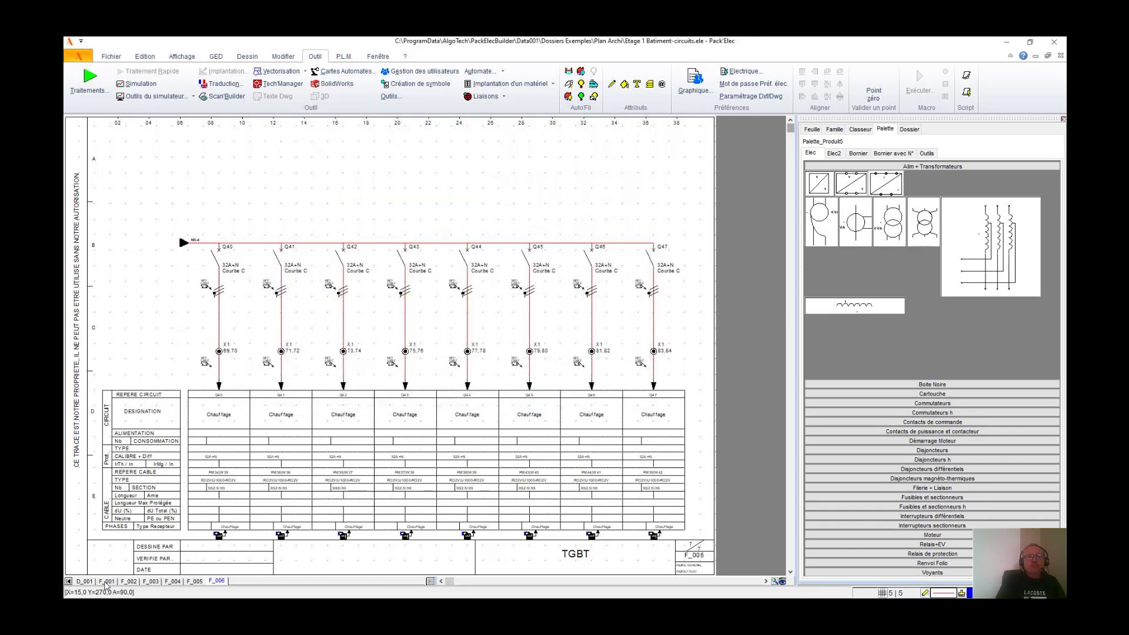
click(107, 582)
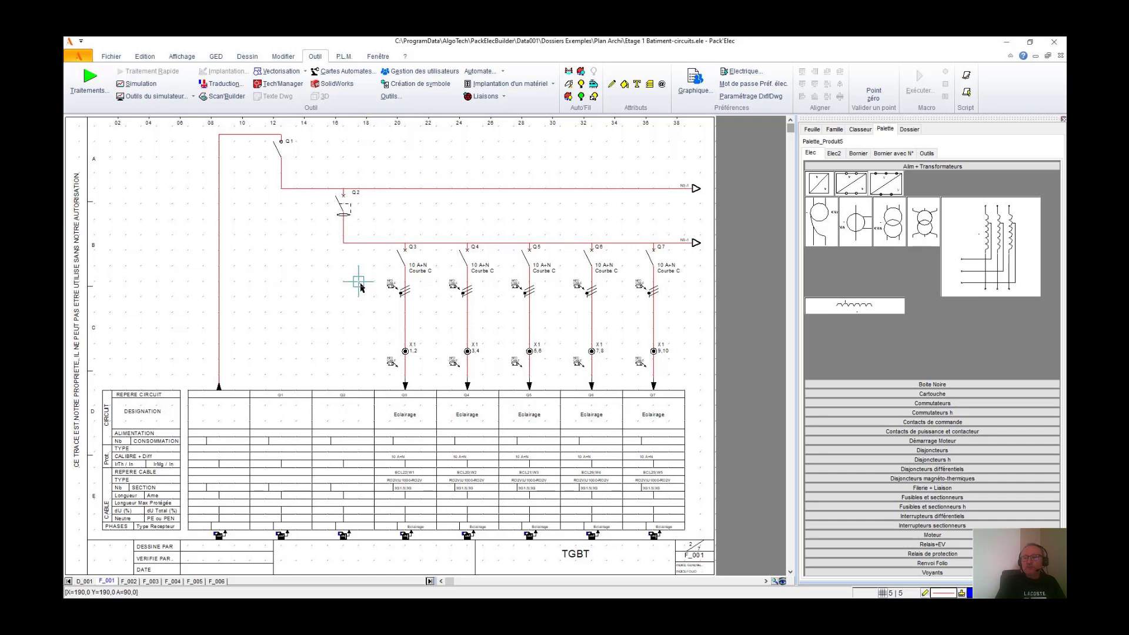
Run the Caneco export from the Auto'Fil folder generator with the .TXT file extension, and close the generator.
key(alt+Tab)
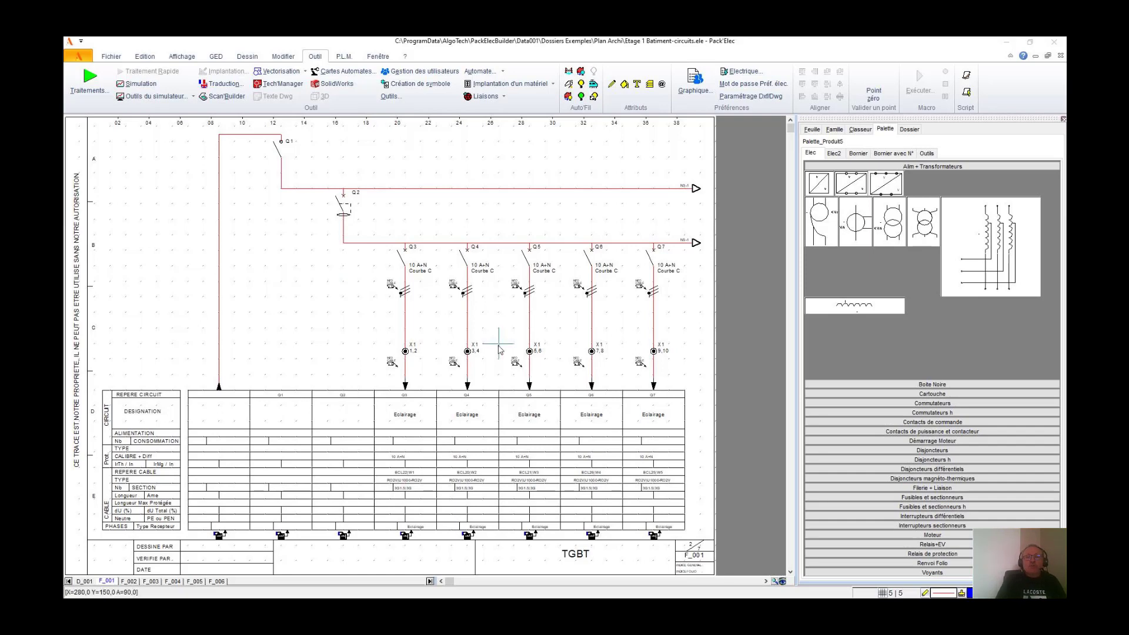
click(581, 85)
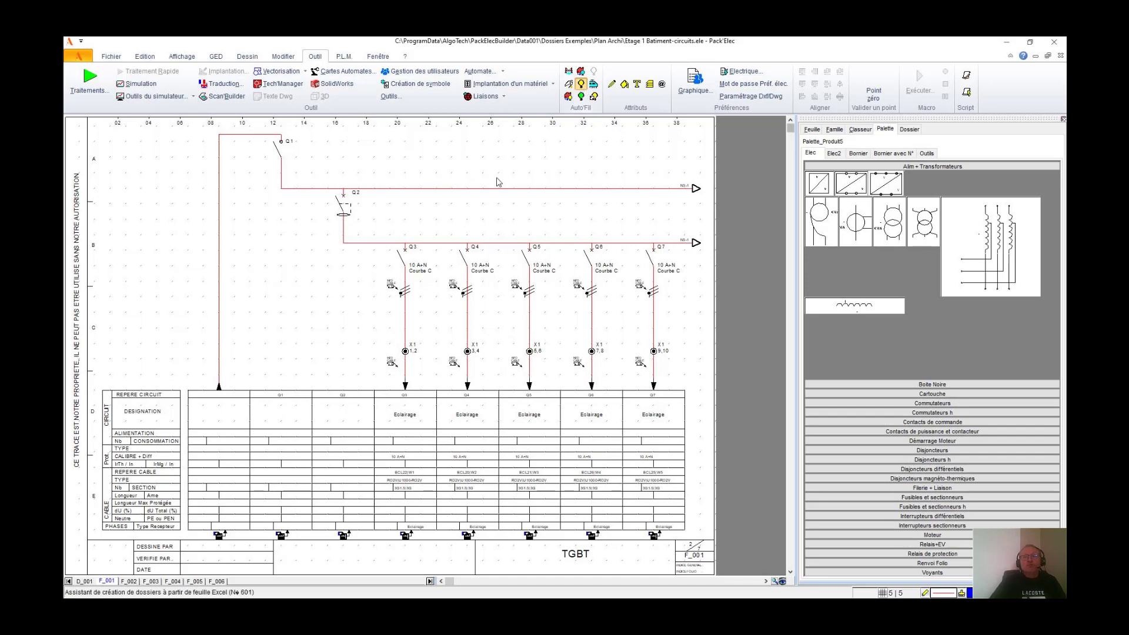
click(388, 124)
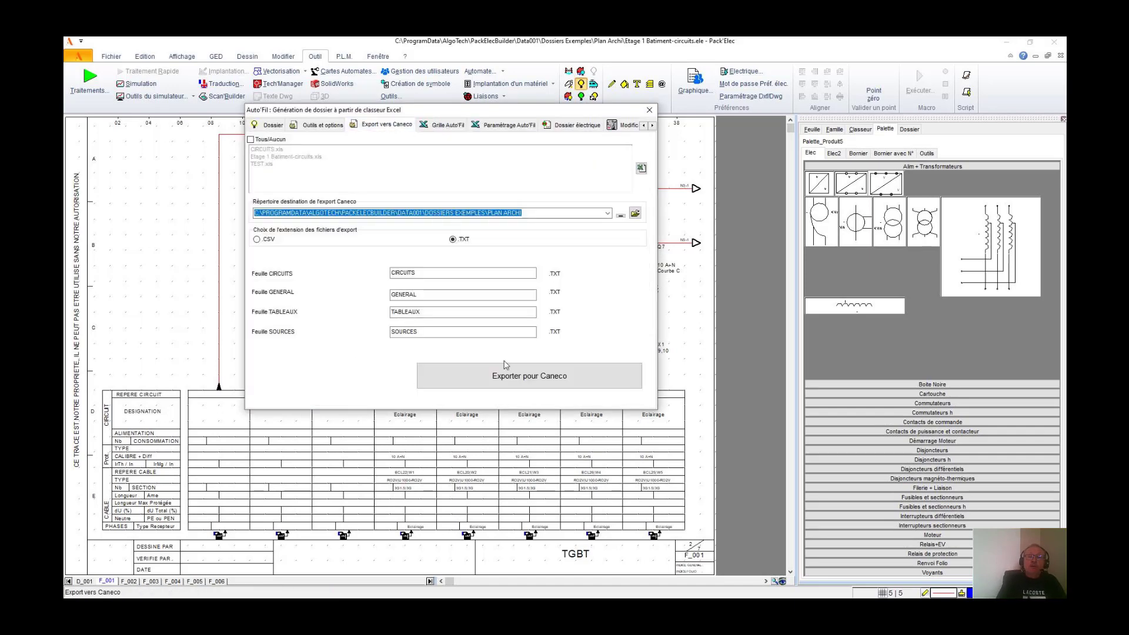
click(503, 381)
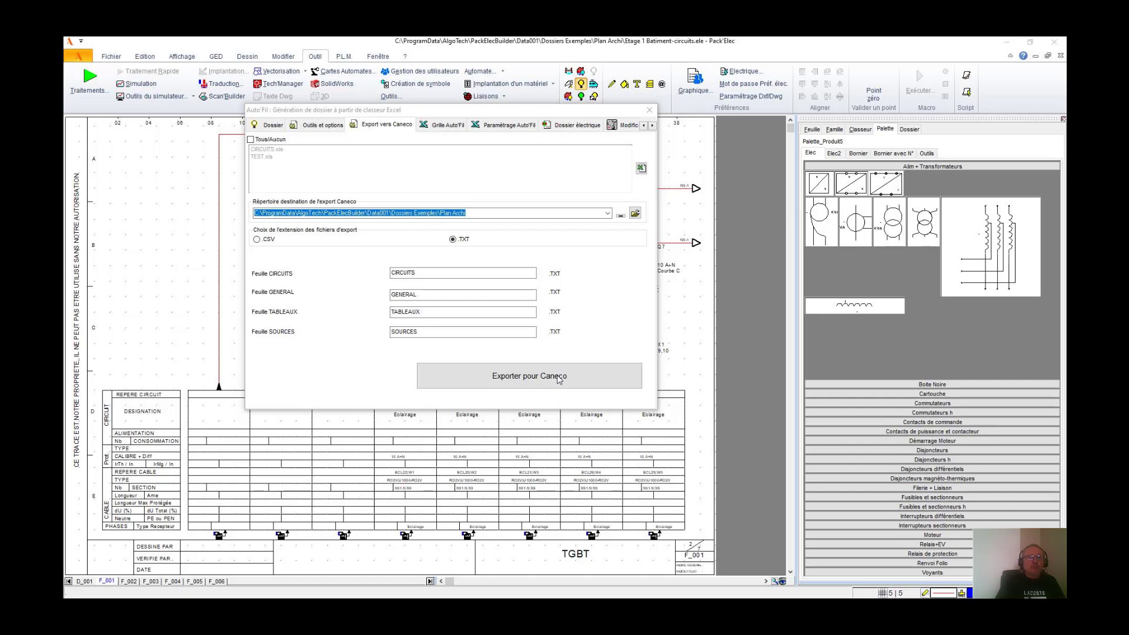
click(650, 110)
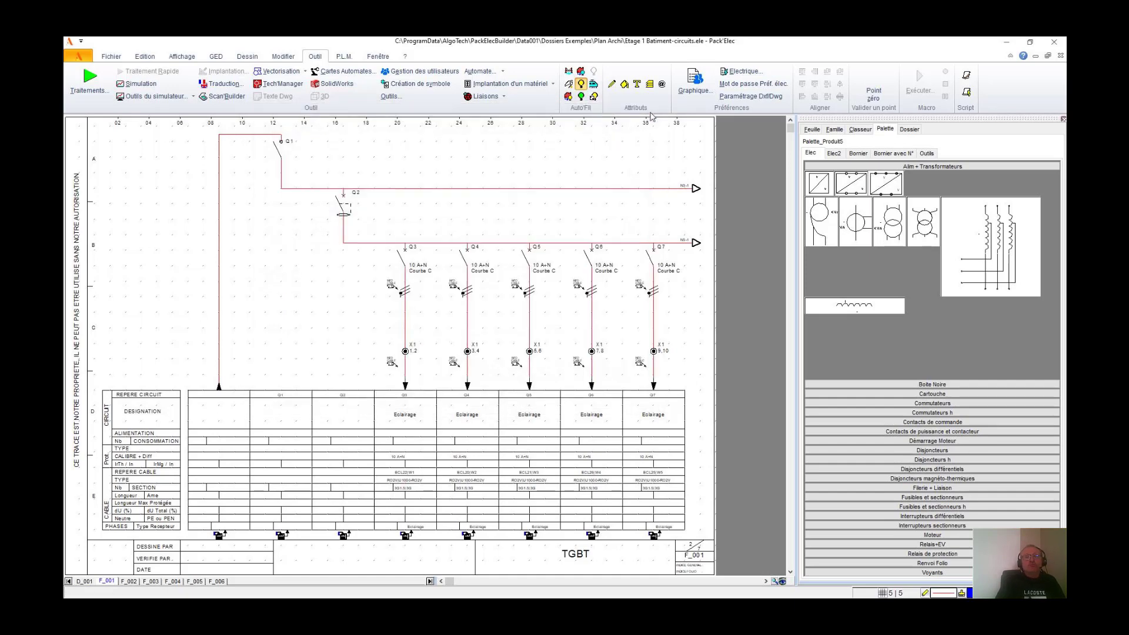
Open the AutofilViewer on the Etage 1 Batiment-circuits1.xls file for the TGBT board's Lise calculation export.
click(570, 87)
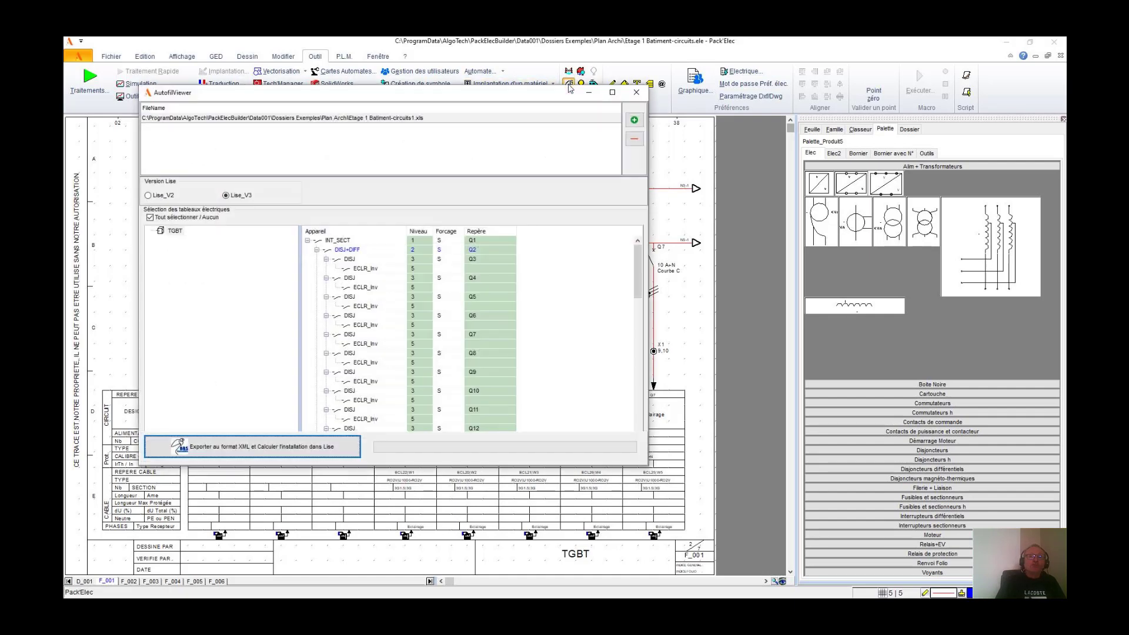
drag(519, 94, 628, 96)
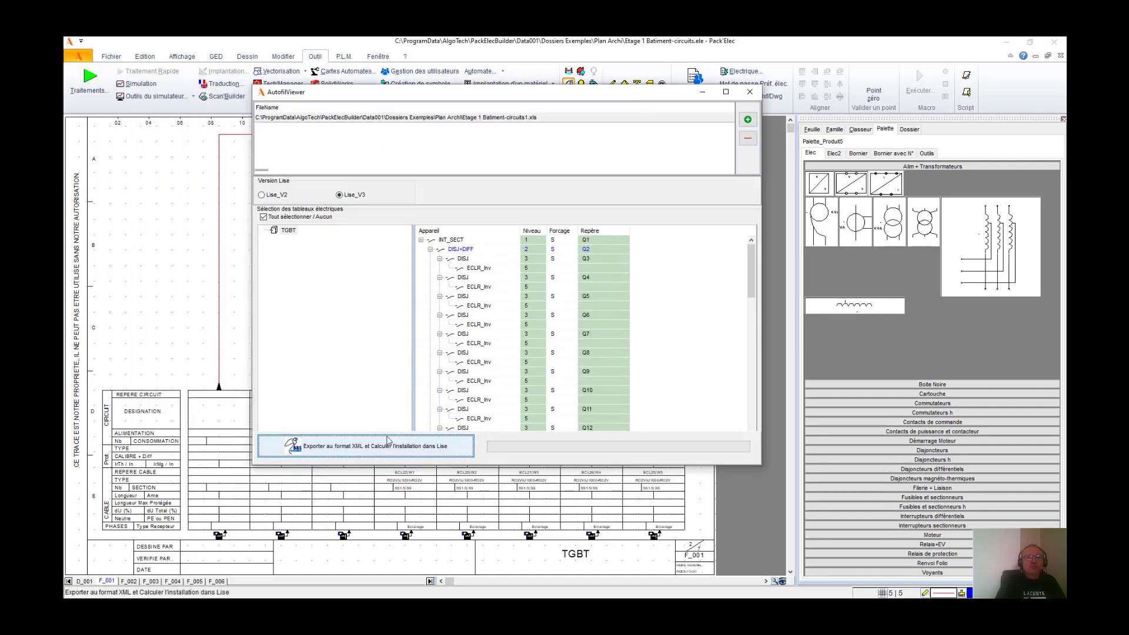